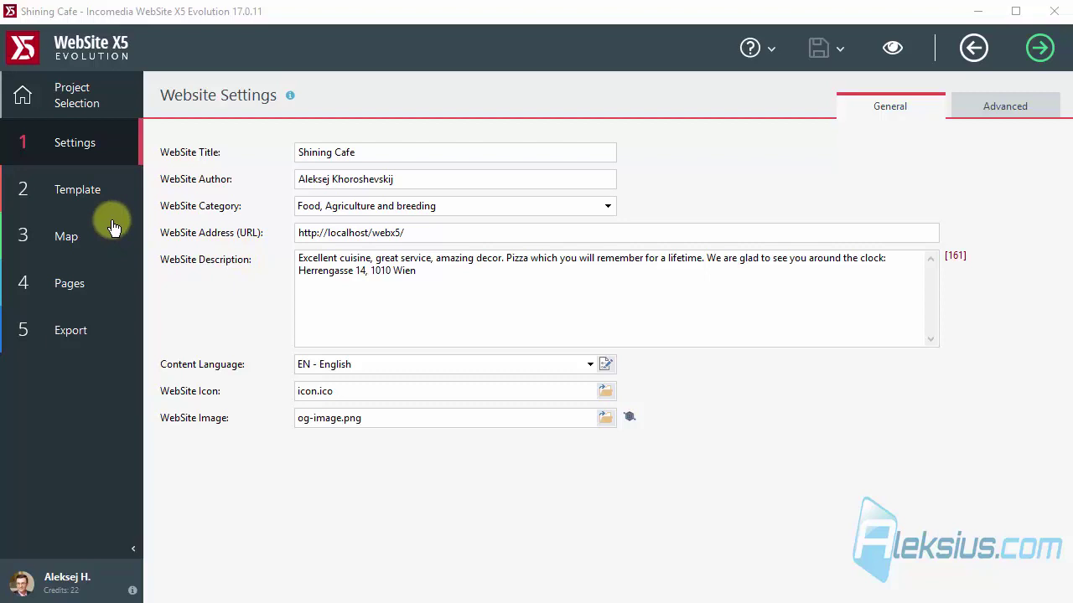
# Set the Cart Status weight unit to g, then preview the home page at tablet and phone widths.
pyautogui.click(90, 192)
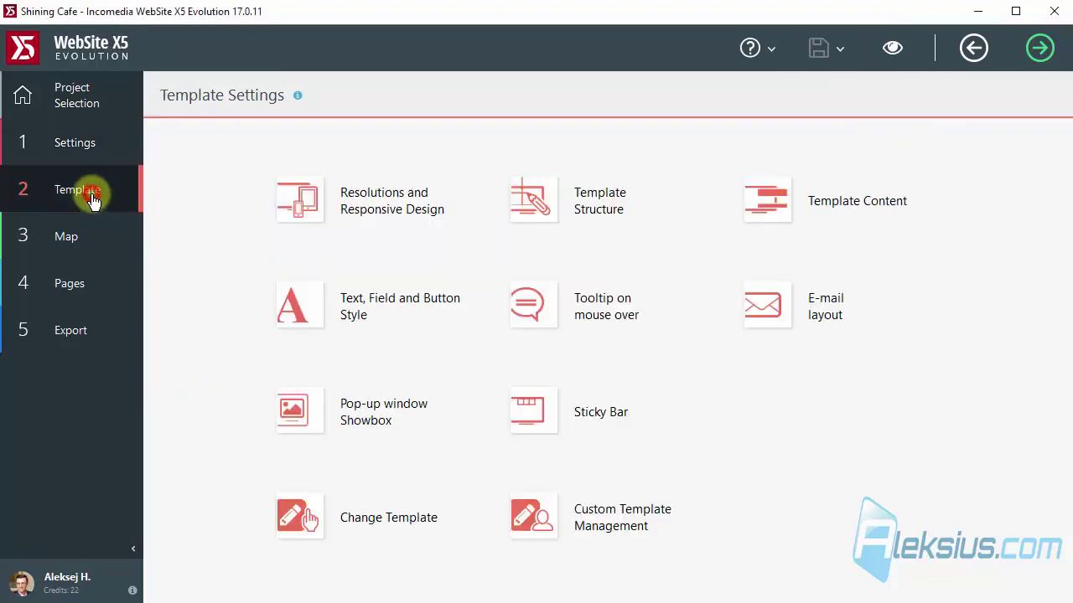
pyautogui.click(877, 211)
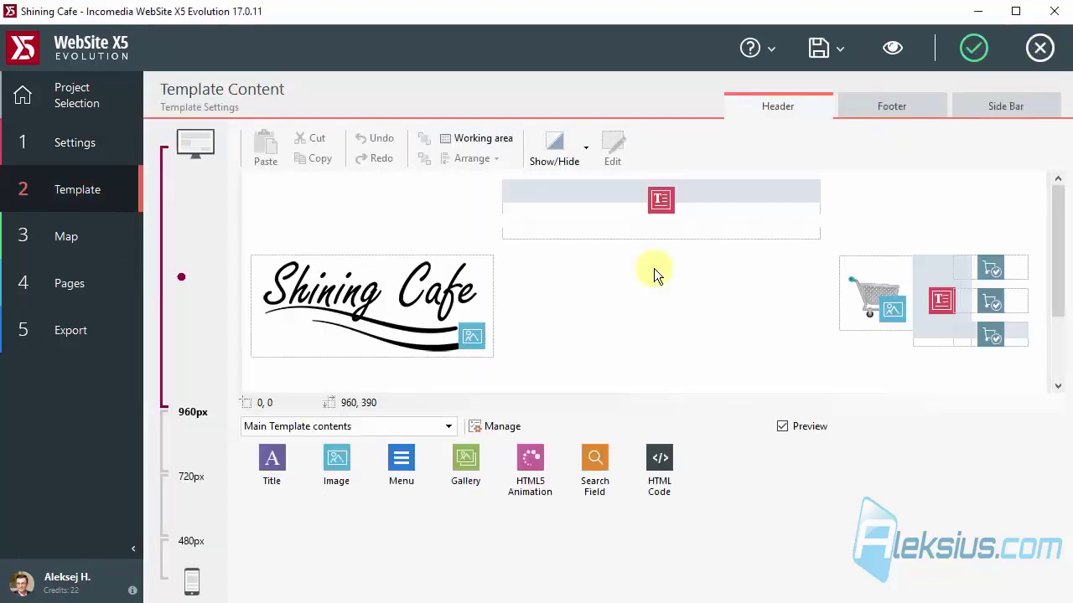
pyautogui.doubleClick(1002, 334)
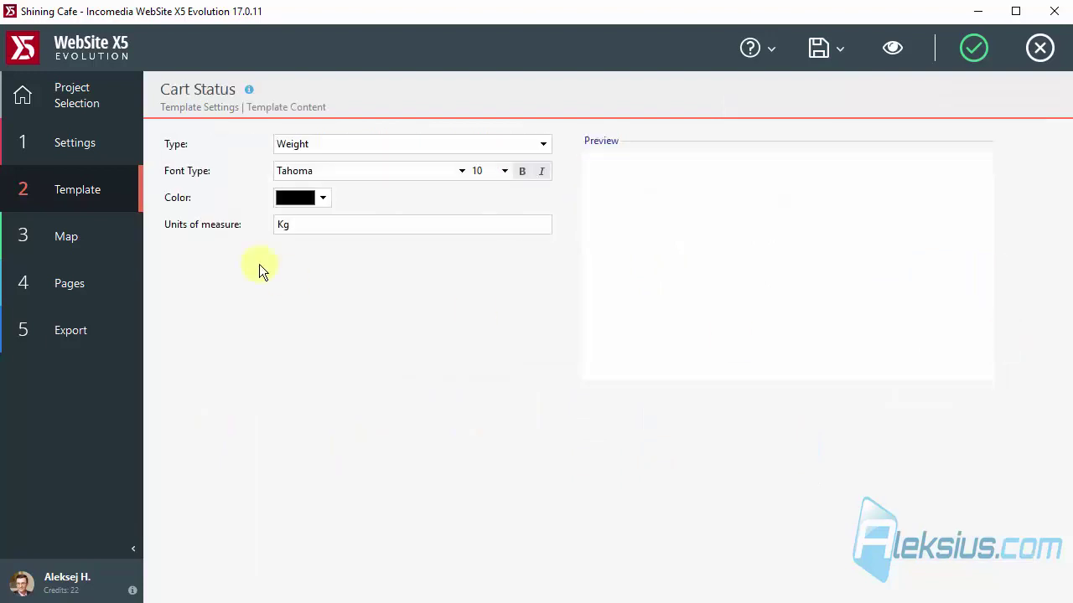
pyautogui.moveTo(286, 224); pyautogui.dragTo(255, 221)
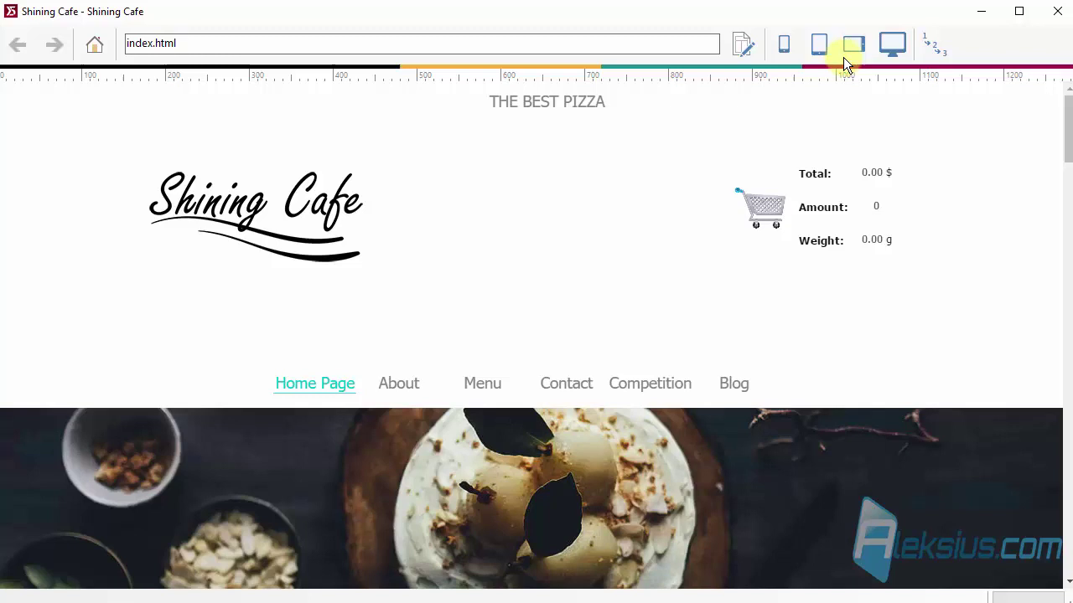
pyautogui.click(819, 49)
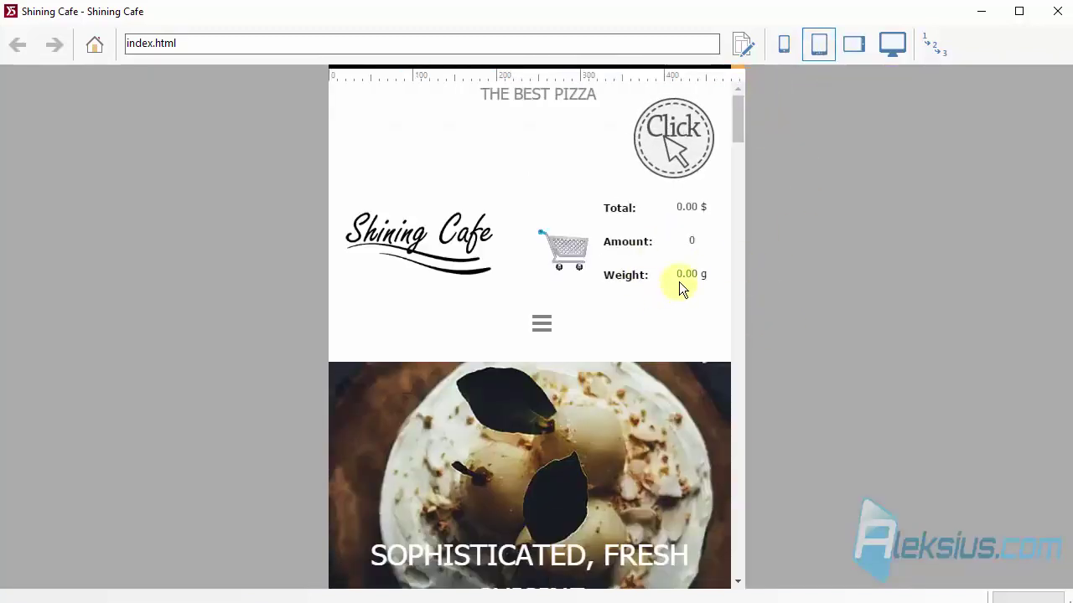
pyautogui.click(785, 45)
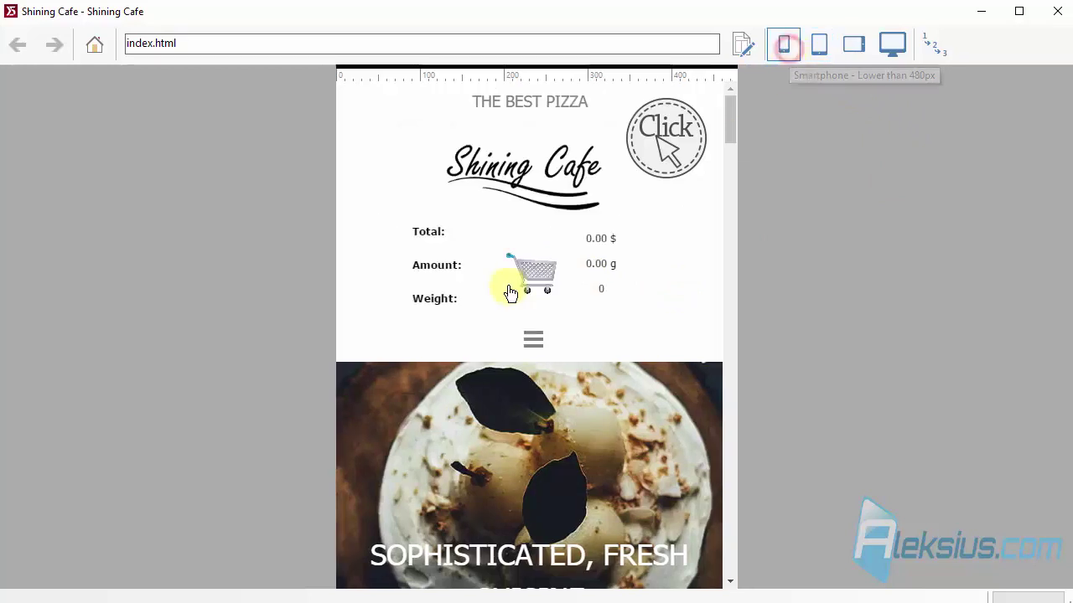
# In the 480px header layout, move the cart image left beside the cart totals text.
pyautogui.click(1057, 12)
pyautogui.click(183, 561)
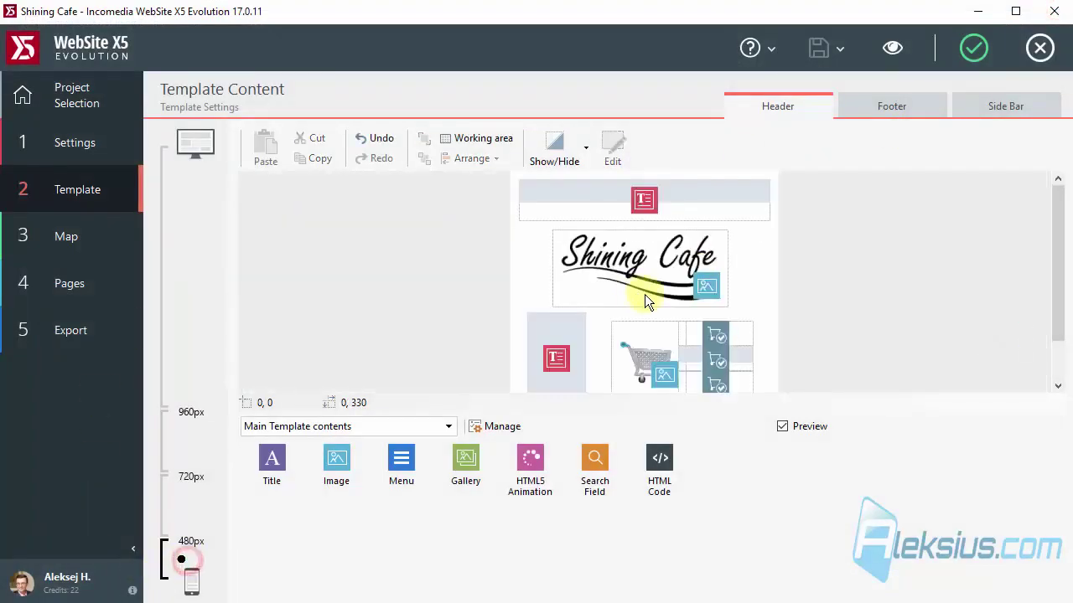
pyautogui.click(649, 335)
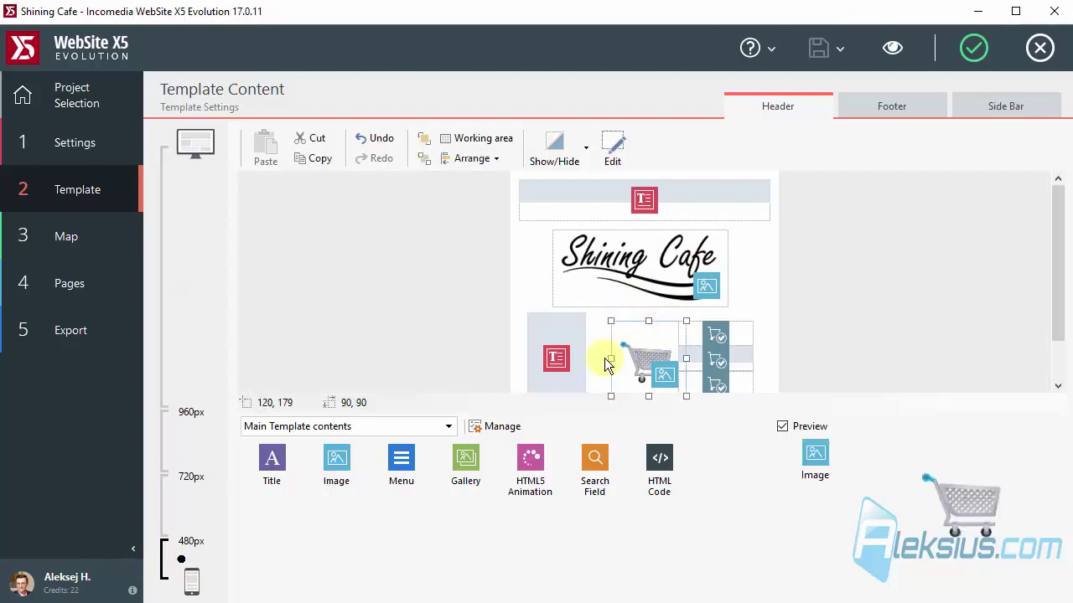
pyautogui.moveTo(604, 358); pyautogui.dragTo(499, 293)
pyautogui.moveTo(556, 359); pyautogui.dragTo(677, 361)
pyautogui.moveTo(1061, 232); pyautogui.dragTo(1061, 276)
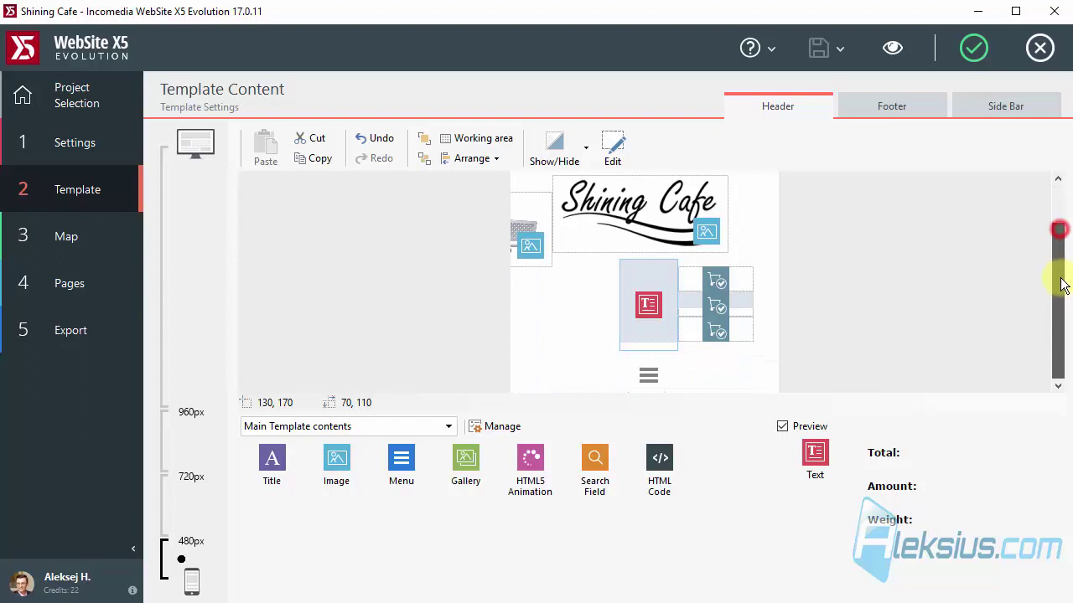
pyautogui.moveTo(526, 246); pyautogui.dragTo(594, 318)
# Preview the rearranged header, then confirm the Template Content changes.
pyautogui.click(894, 45)
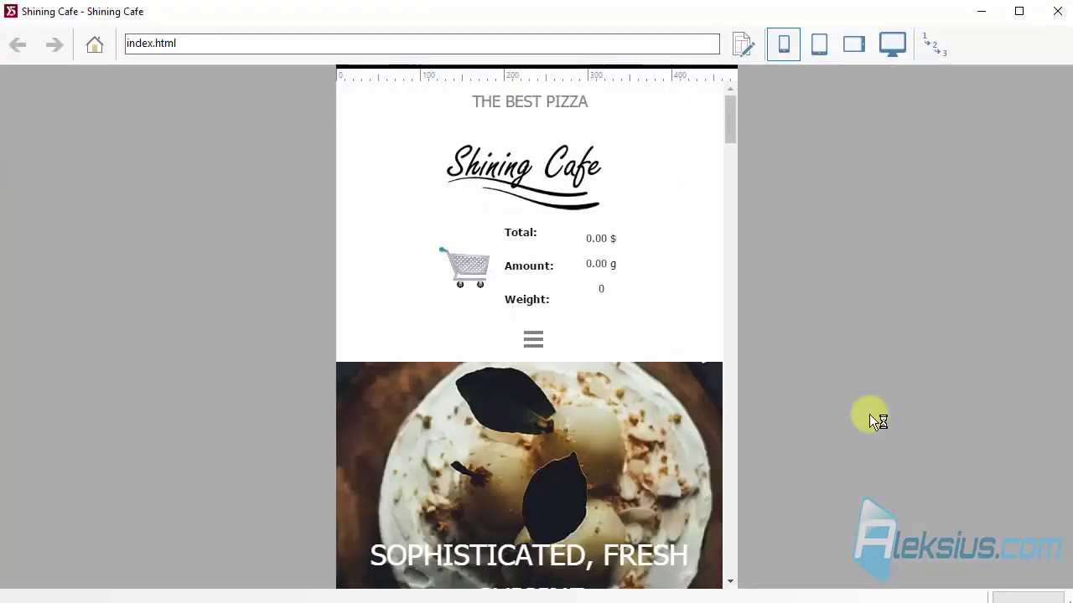
pyautogui.click(1056, 12)
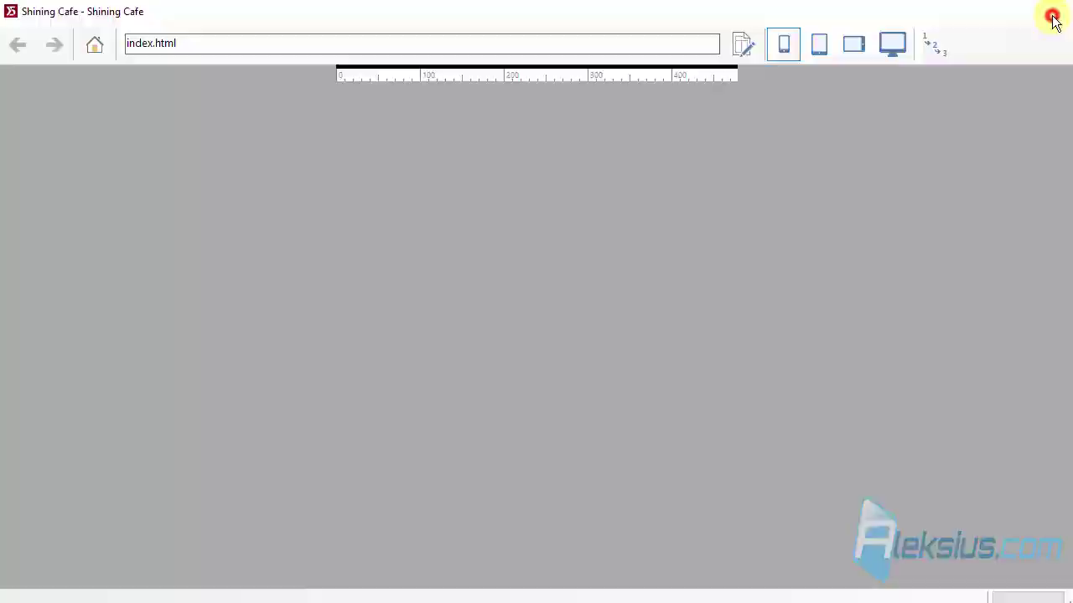
pyautogui.click(975, 47)
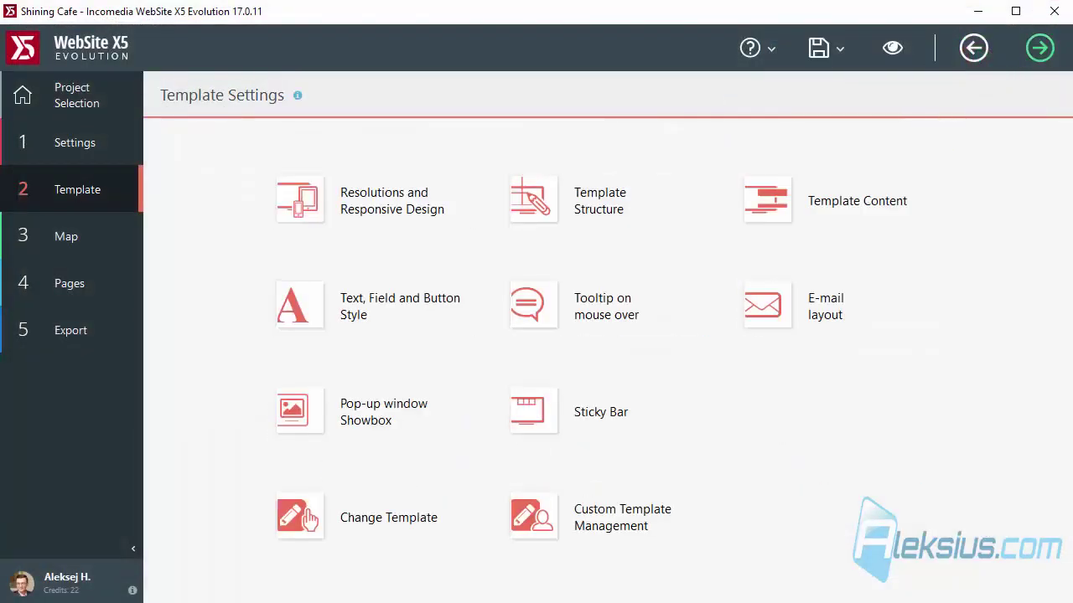
# Open the Home Page, edit the row 6 text block and select the 'Visit our BLOG for NEWS >>' line.
pyautogui.click(90, 240)
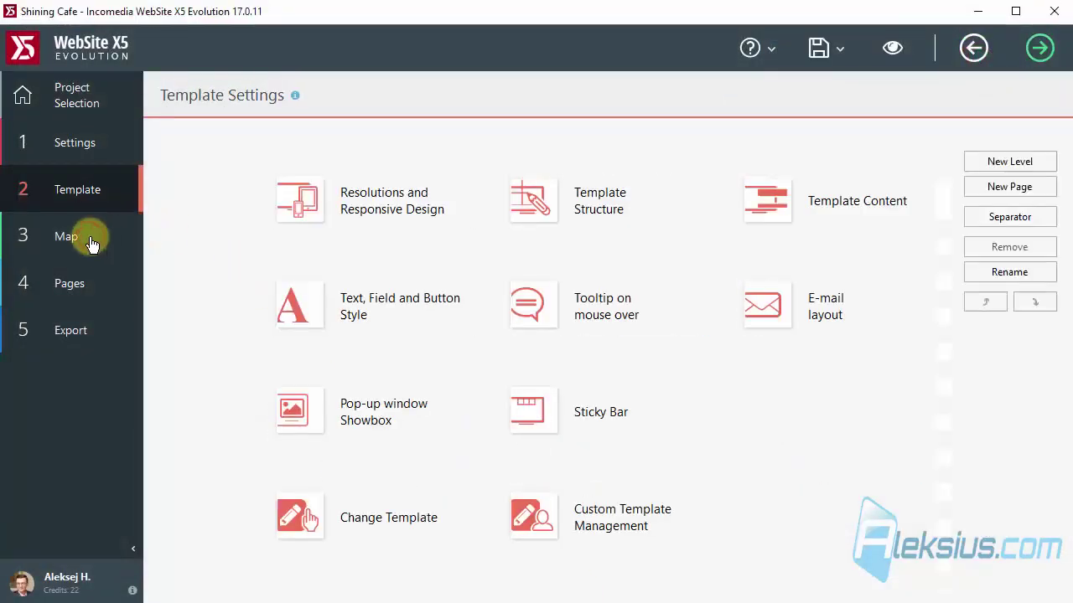
pyautogui.doubleClick(265, 226)
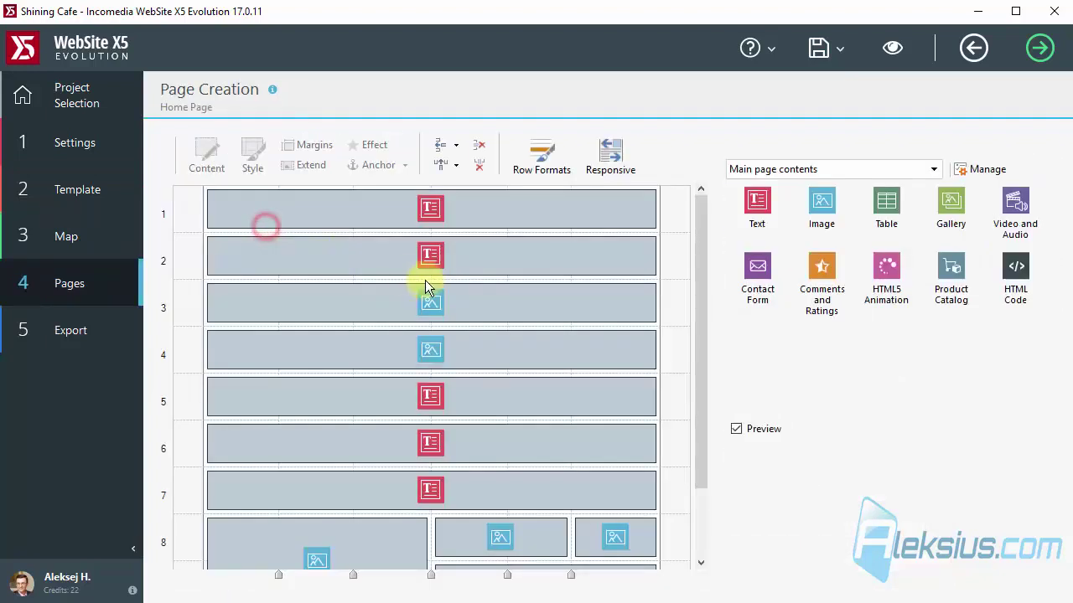
pyautogui.click(445, 401)
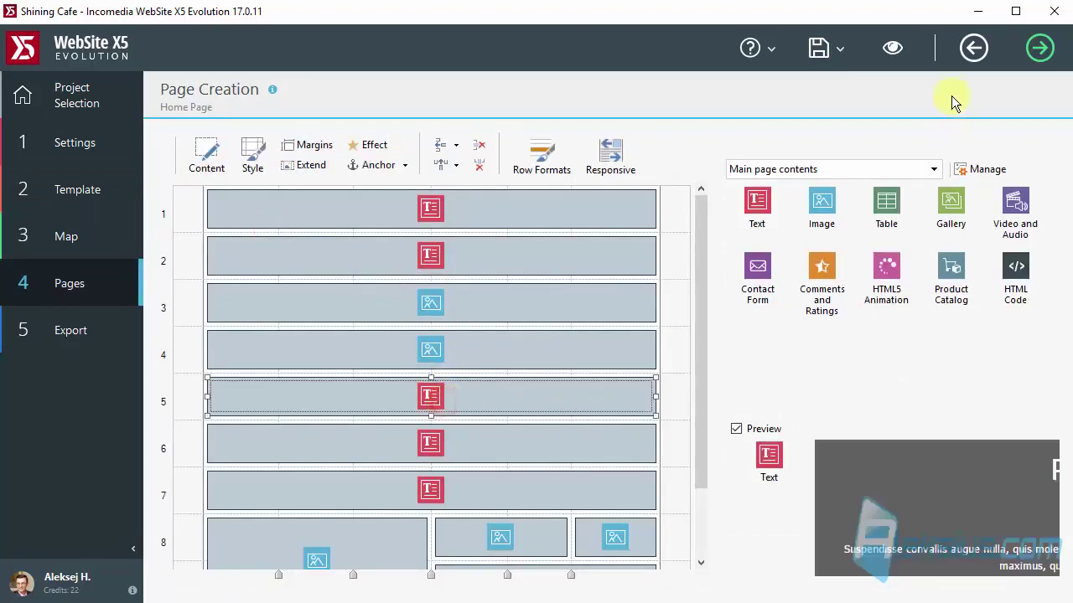
pyautogui.click(463, 444)
pyautogui.scroll(-2, 462, 445)
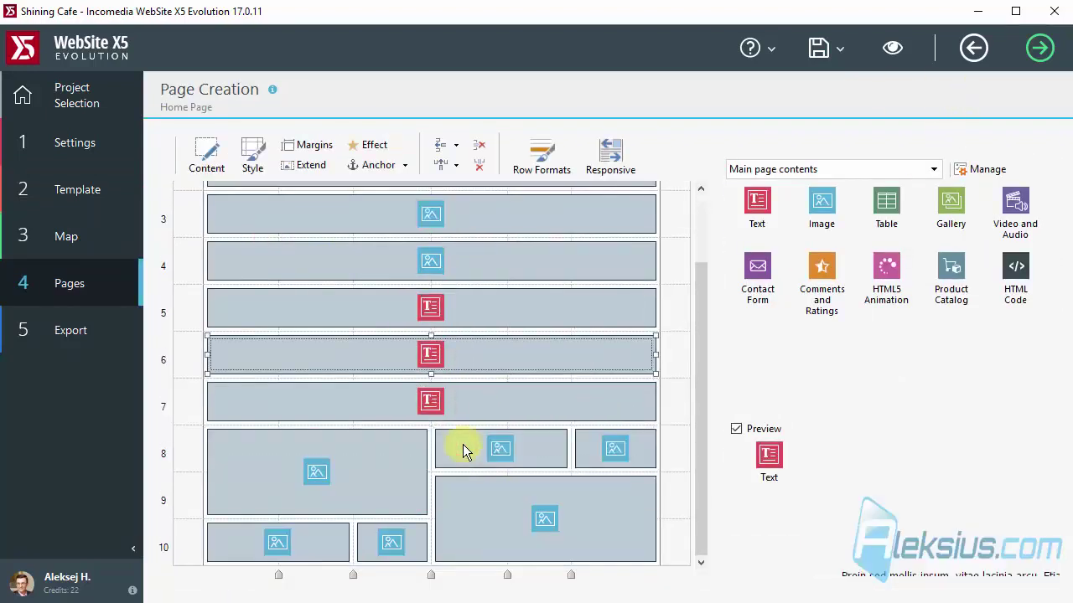
pyautogui.click(507, 403)
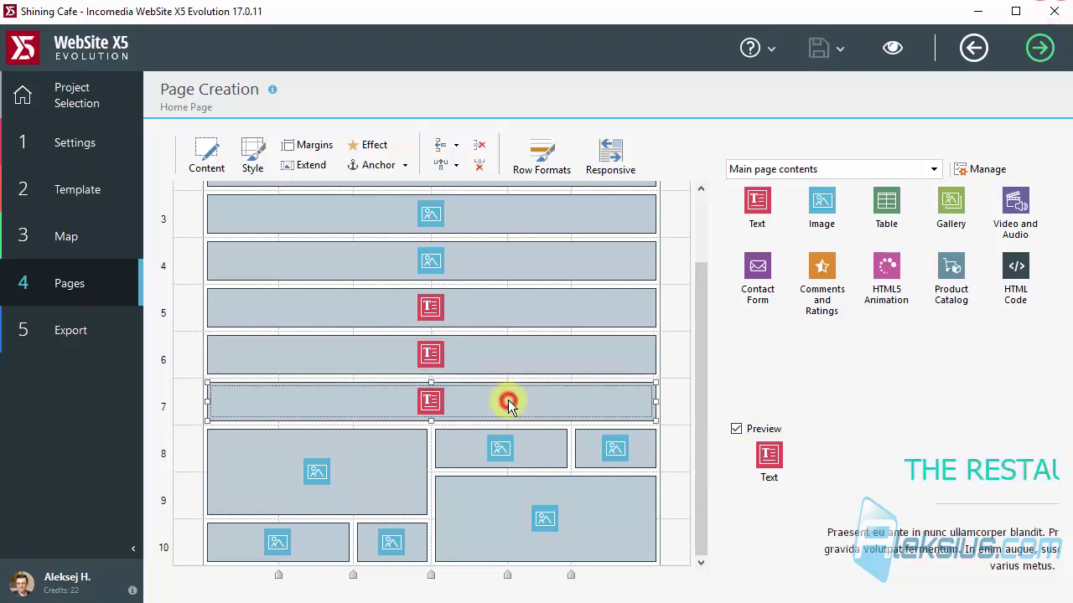
pyautogui.doubleClick(507, 365)
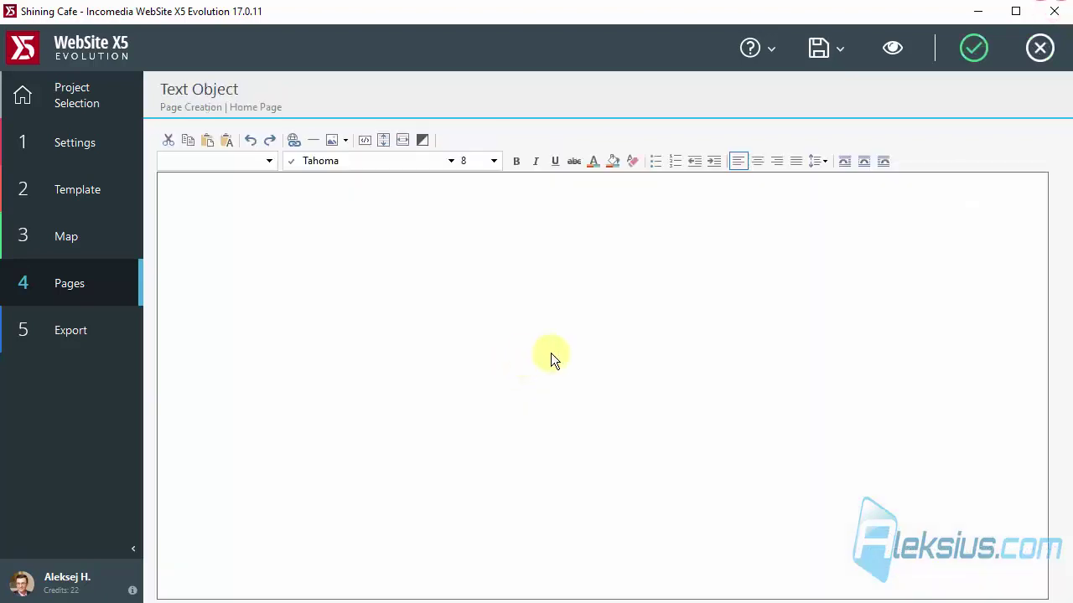
pyautogui.click(531, 352)
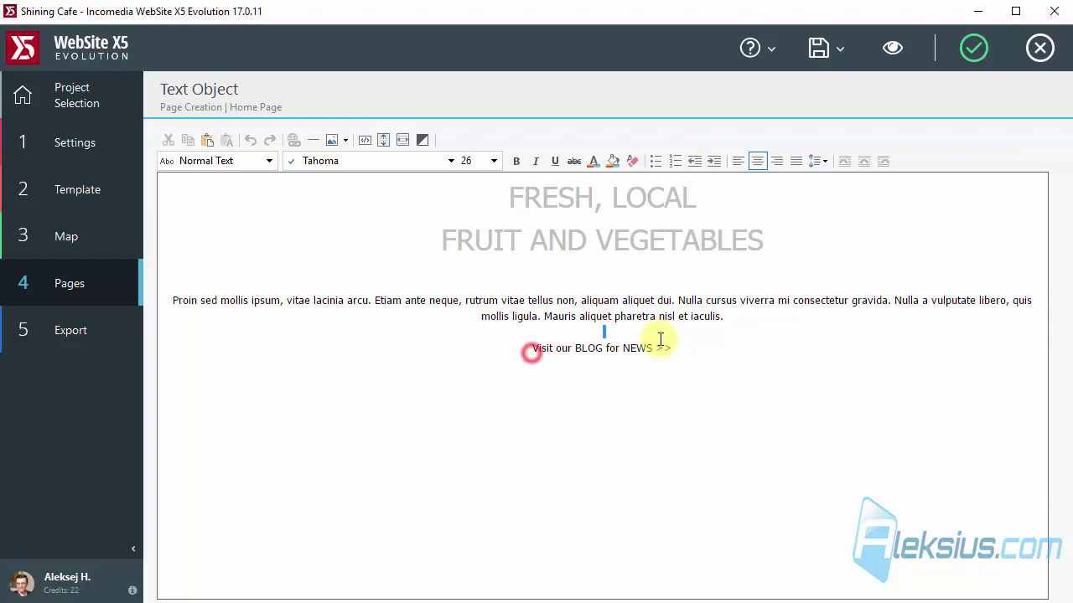
pyautogui.hotkey('shift', 'End')
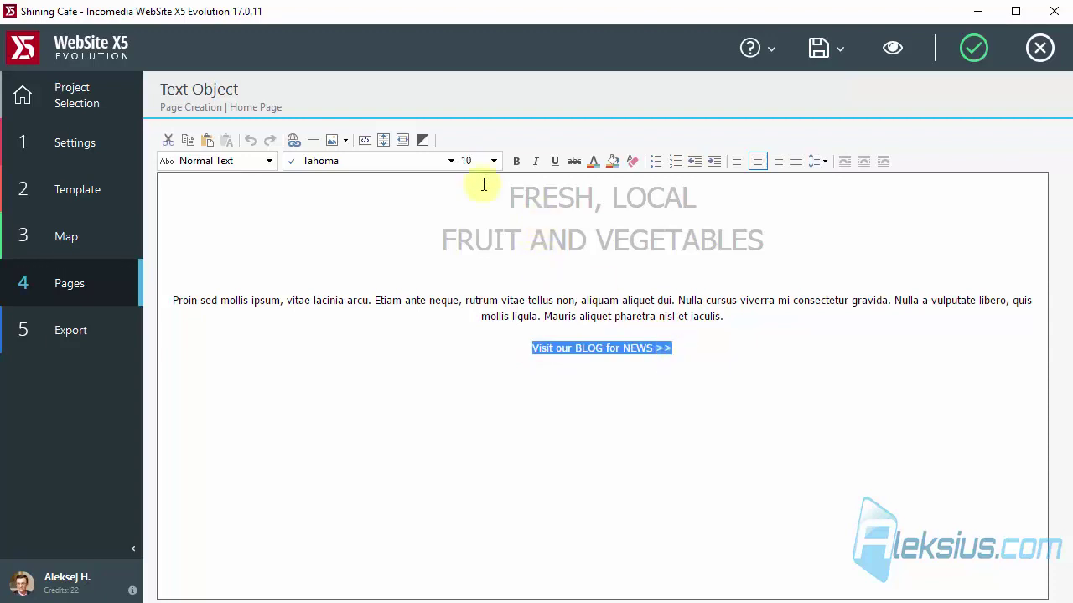
# Hyperlink the selected line to the Shining Cafe website page.
pyautogui.click(294, 142)
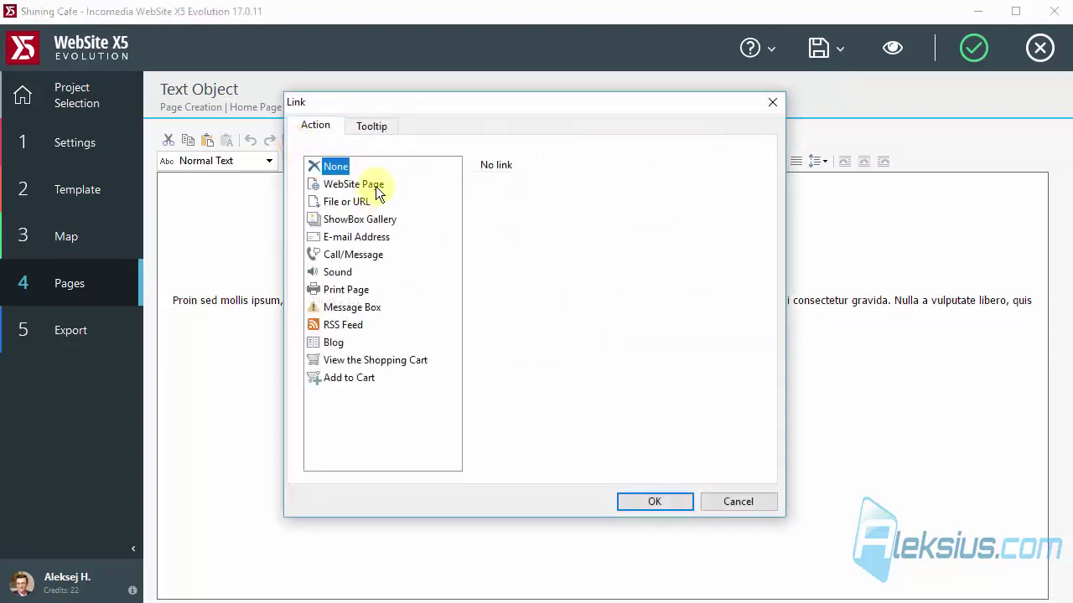
pyautogui.click(373, 184)
pyautogui.click(743, 182)
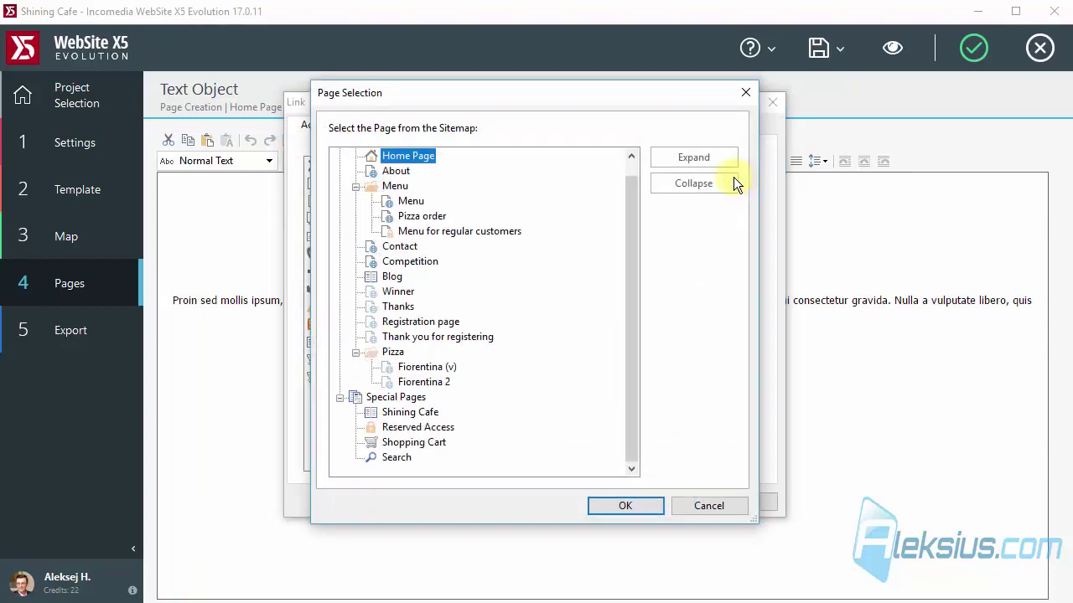
pyautogui.click(387, 277)
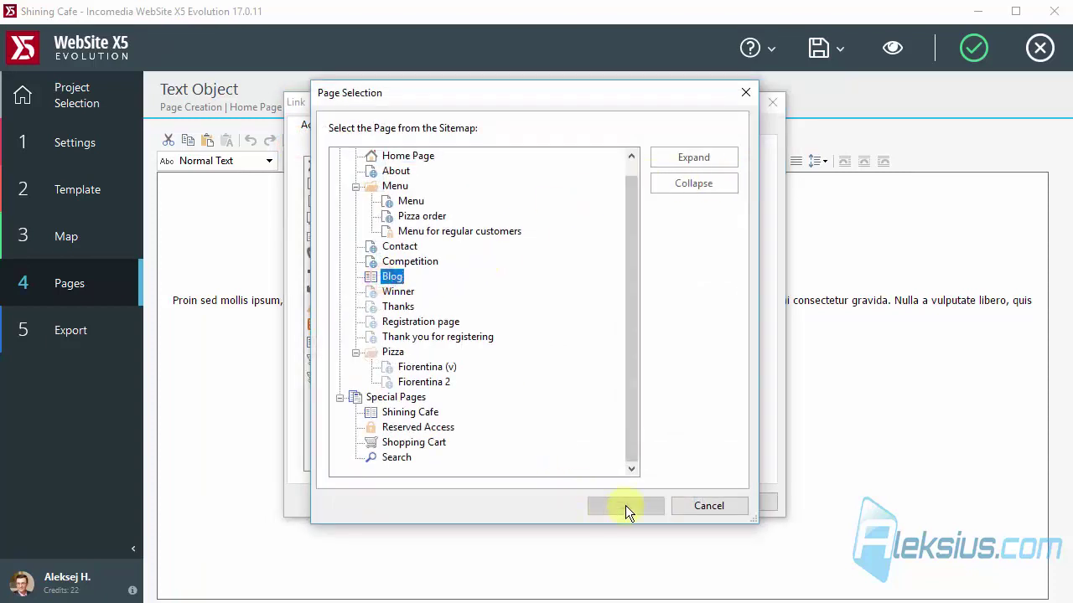
pyautogui.click(419, 414)
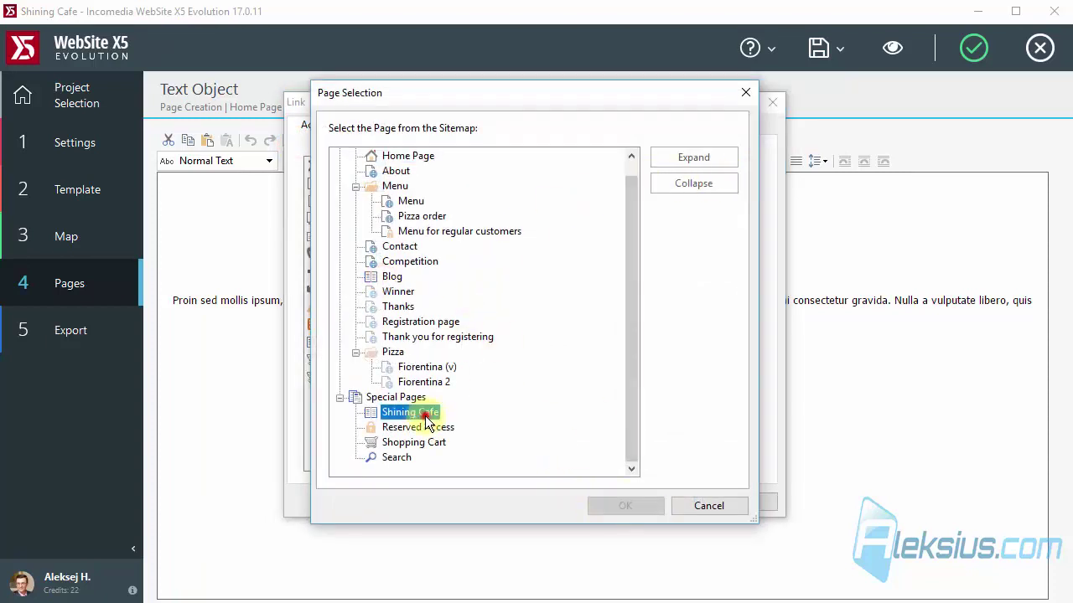
pyautogui.click(635, 507)
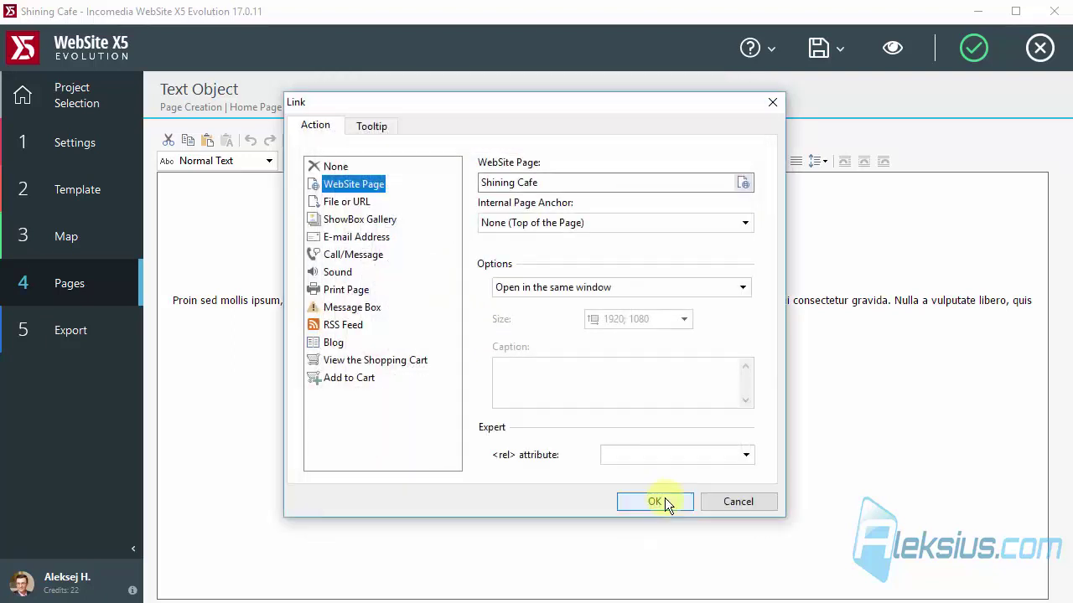
pyautogui.click(665, 500)
# Finish the text block, save the project and open the Contact page from the Map.
pyautogui.click(974, 48)
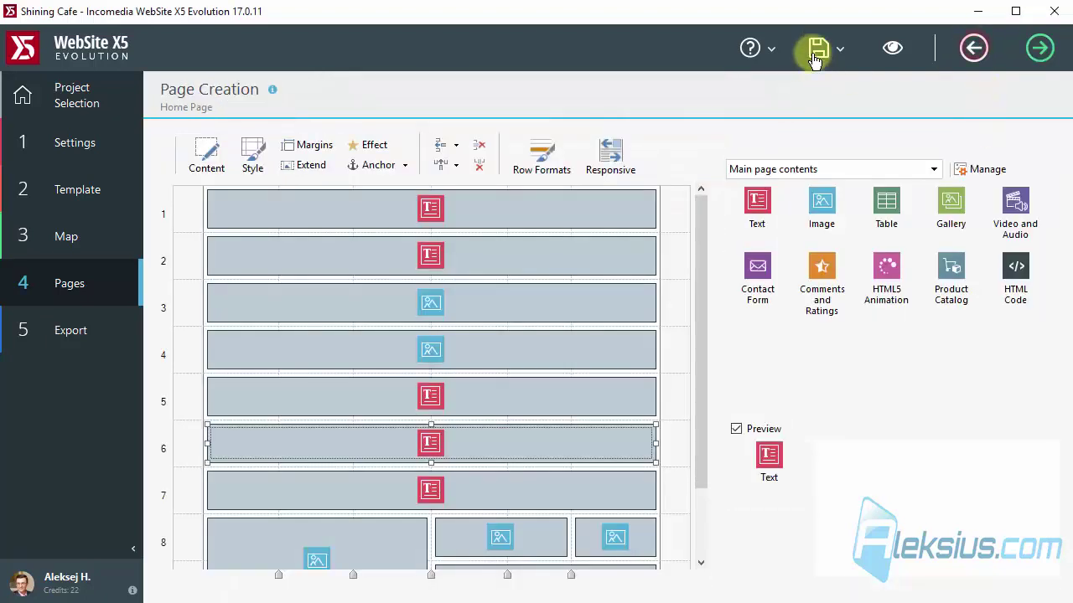
pyautogui.click(817, 48)
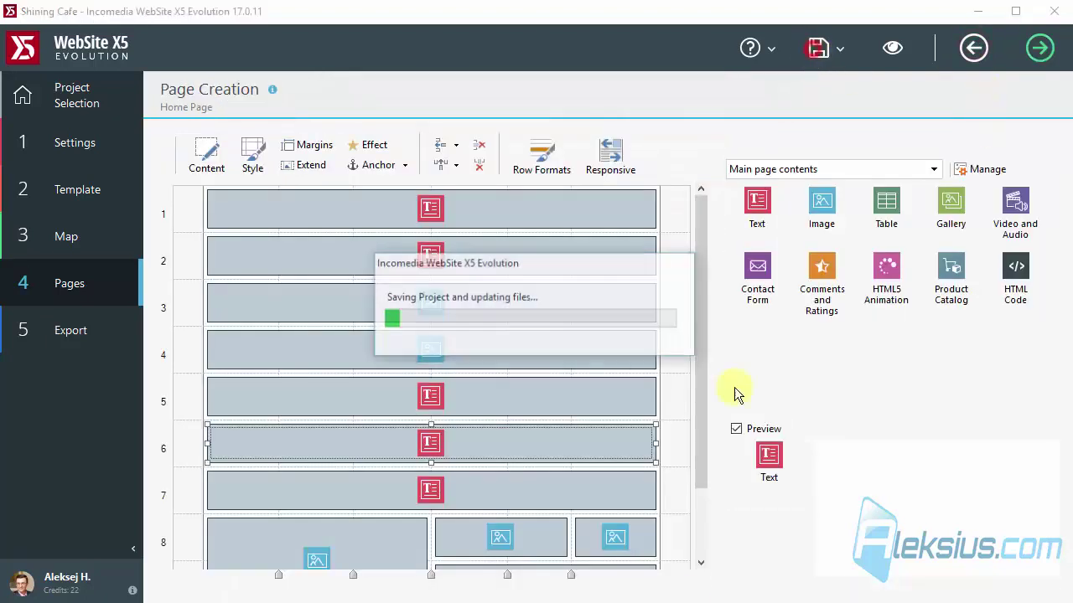
pyautogui.click(70, 240)
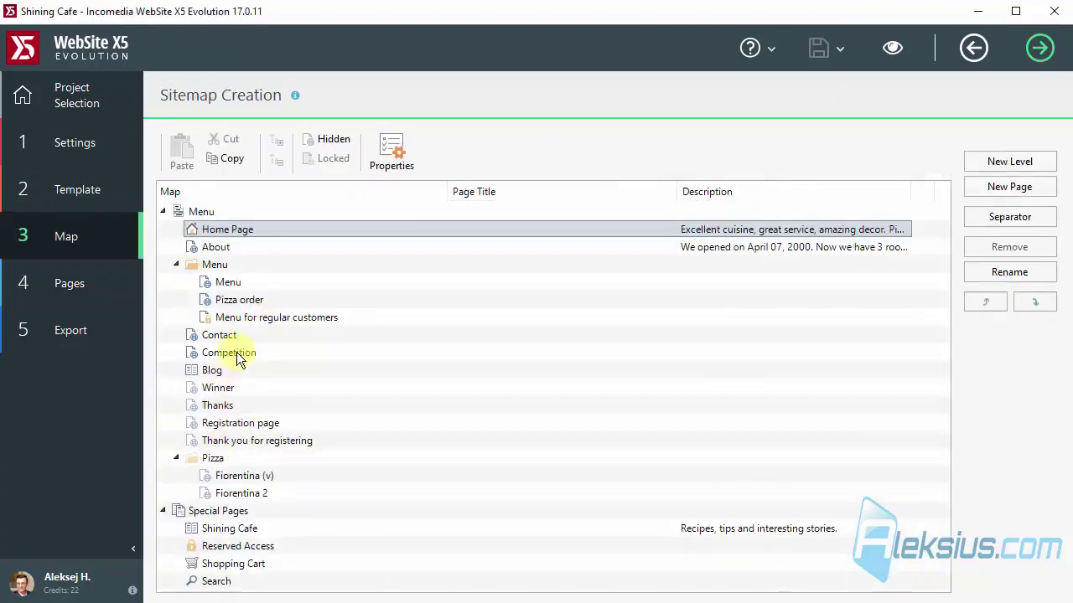
pyautogui.doubleClick(254, 329)
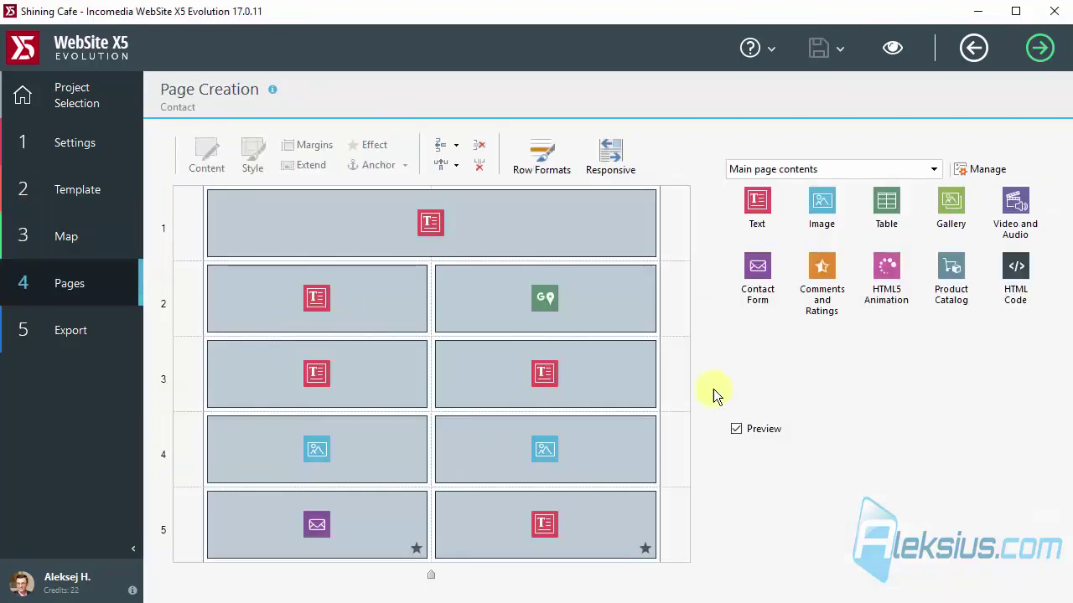
# Preview the Contact page at tablet portrait, tablet landscape and phone widths, then close the preview.
pyautogui.click(893, 48)
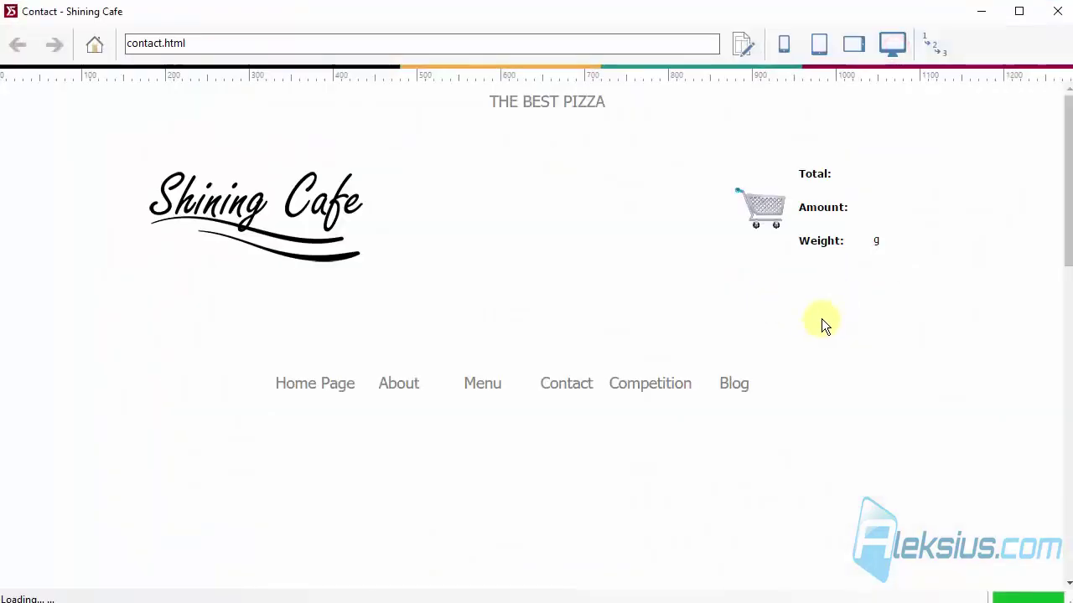
pyautogui.scroll(-2, 847, 276)
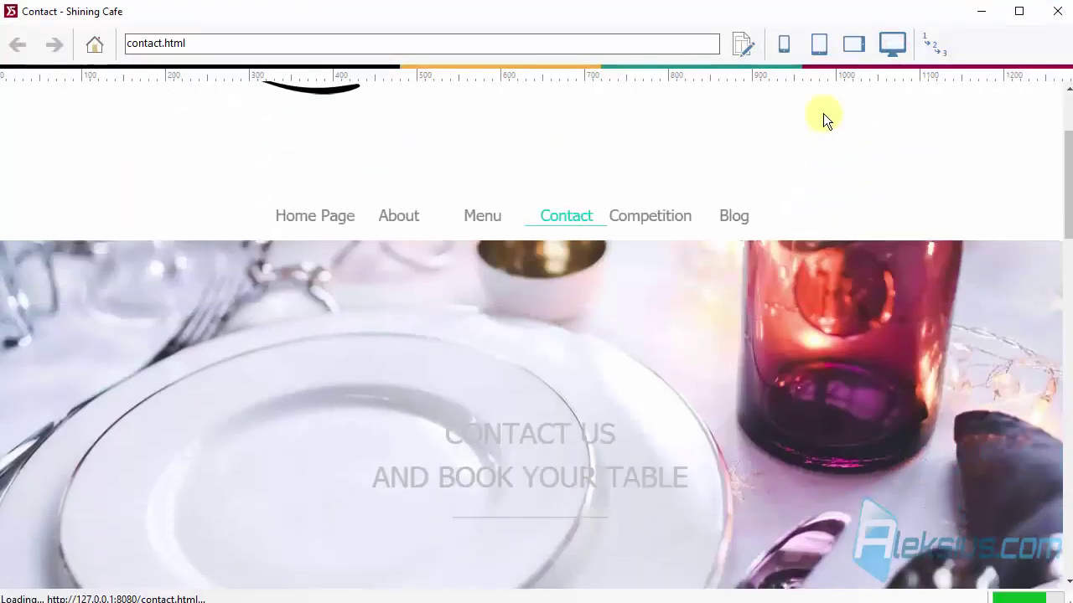
pyautogui.click(829, 42)
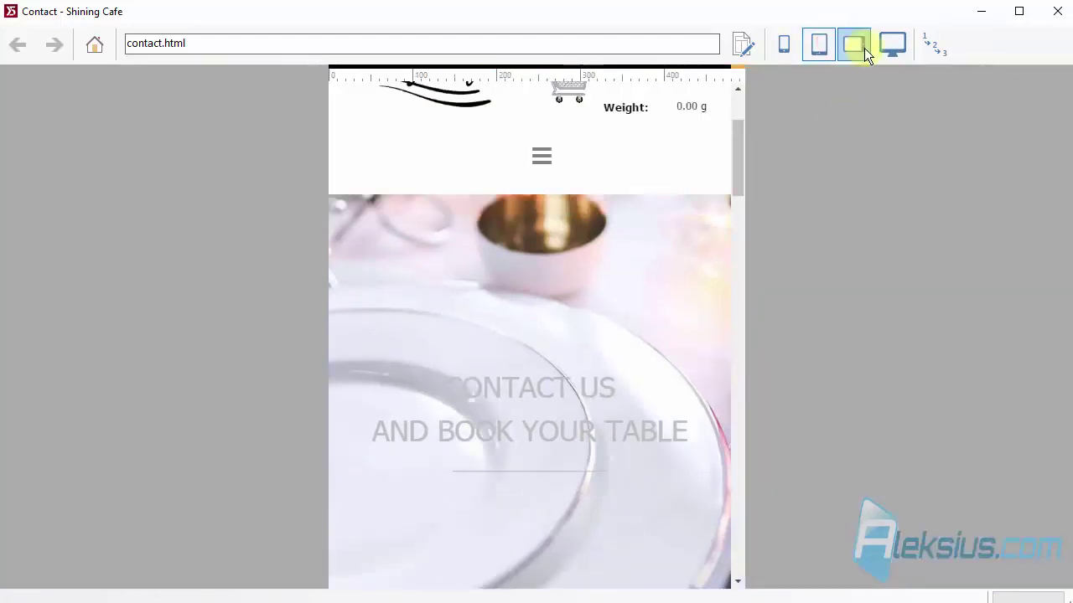
pyautogui.click(855, 46)
pyautogui.scroll(-3, 699, 239)
pyautogui.scroll(-3, 698, 236)
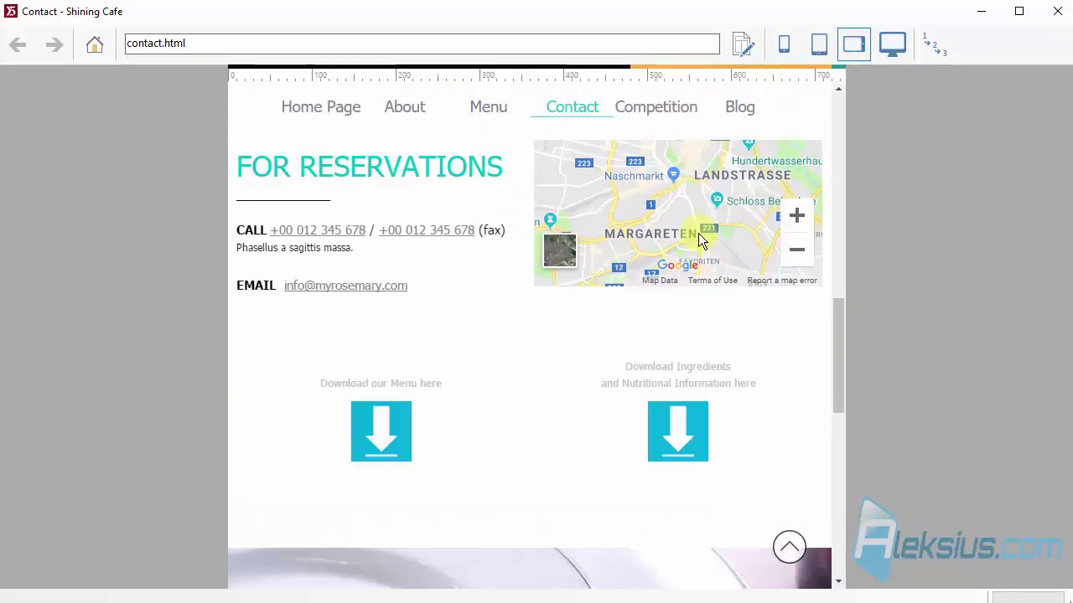
pyautogui.click(783, 43)
pyautogui.scroll(-3, 537, 251)
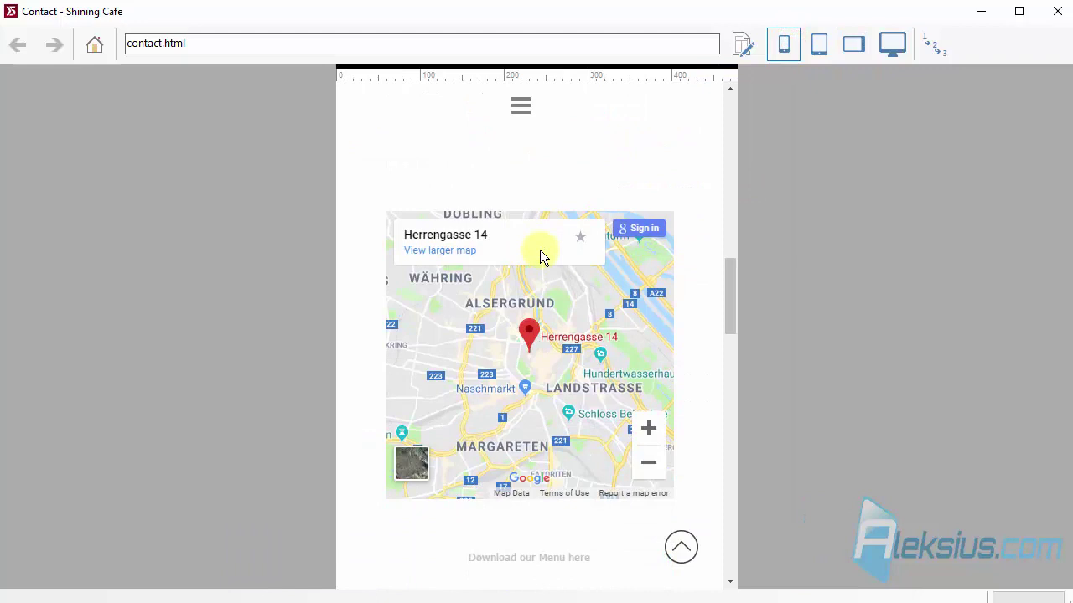
pyautogui.click(819, 44)
pyautogui.scroll(-4, 596, 233)
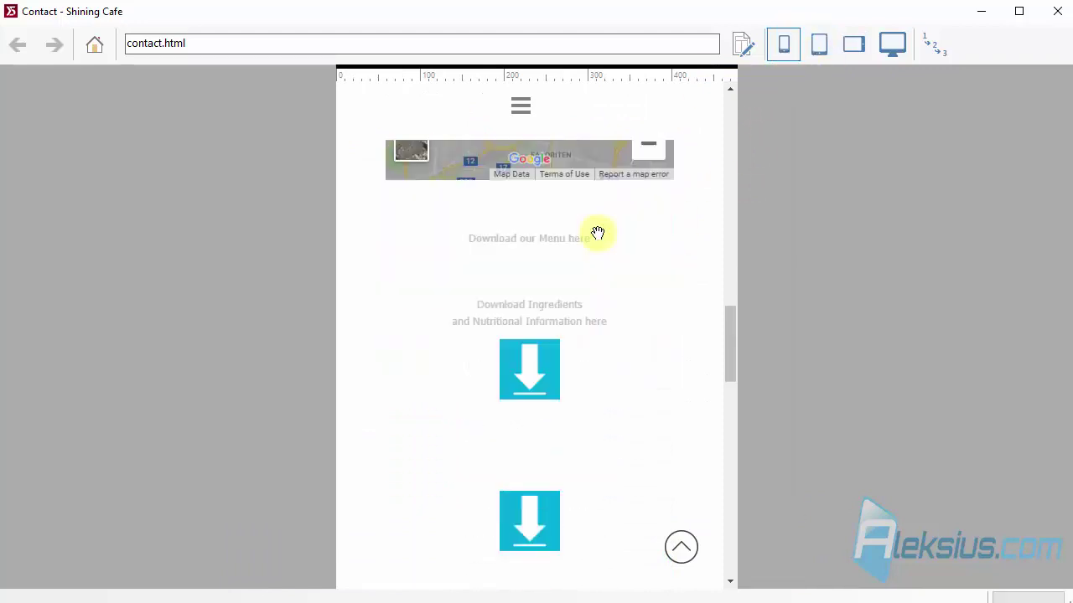
pyautogui.scroll(2, 634, 269)
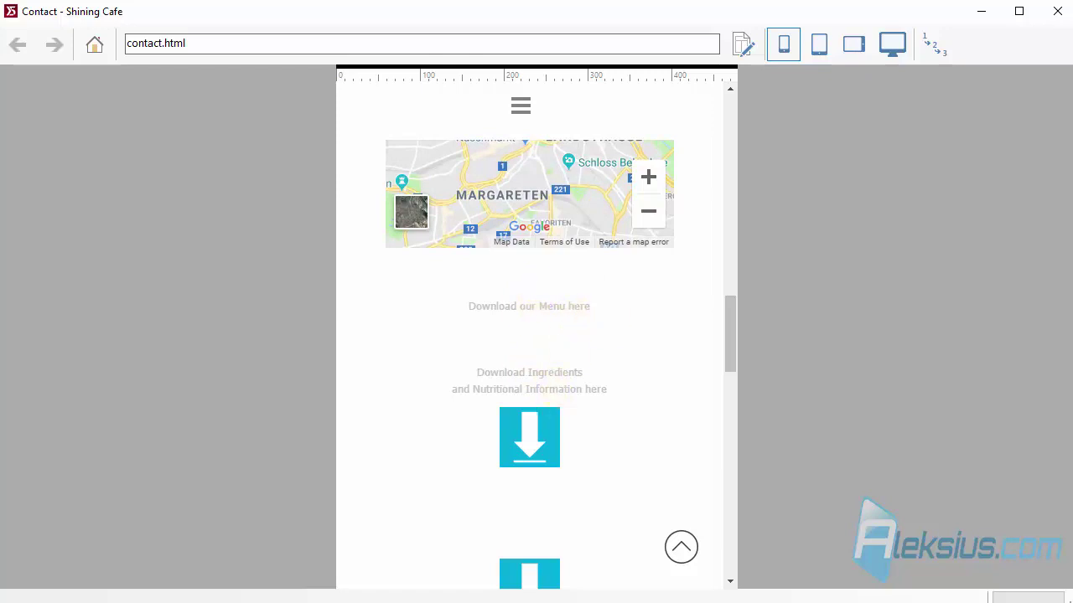
pyautogui.click(1056, 12)
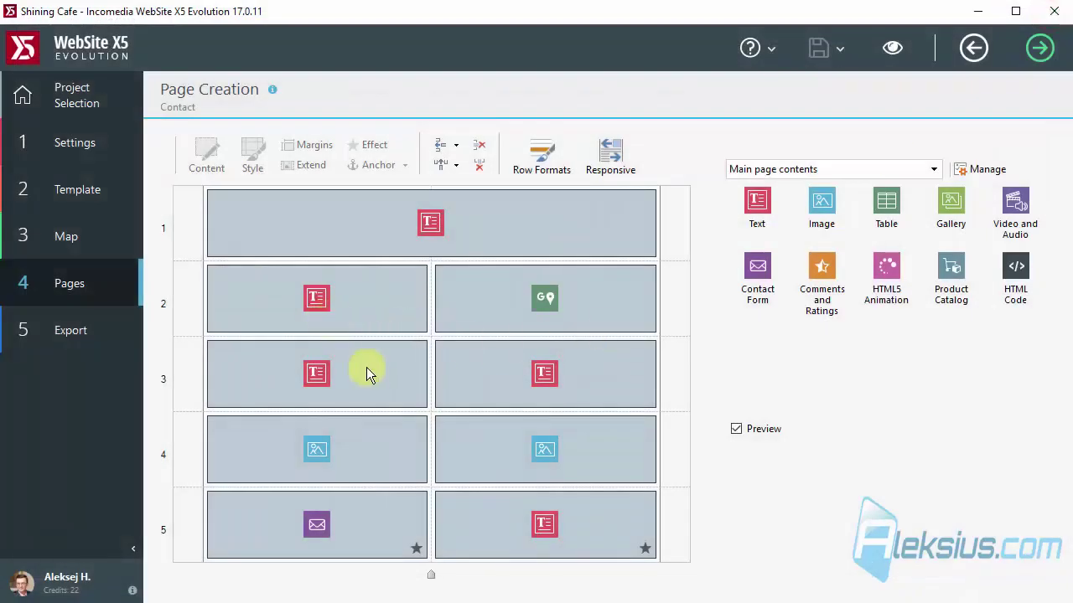
# In the Contact page's Responsive settings, use Show/Hide to mark text objects 4 and 5 hidden.
pyautogui.click(370, 374)
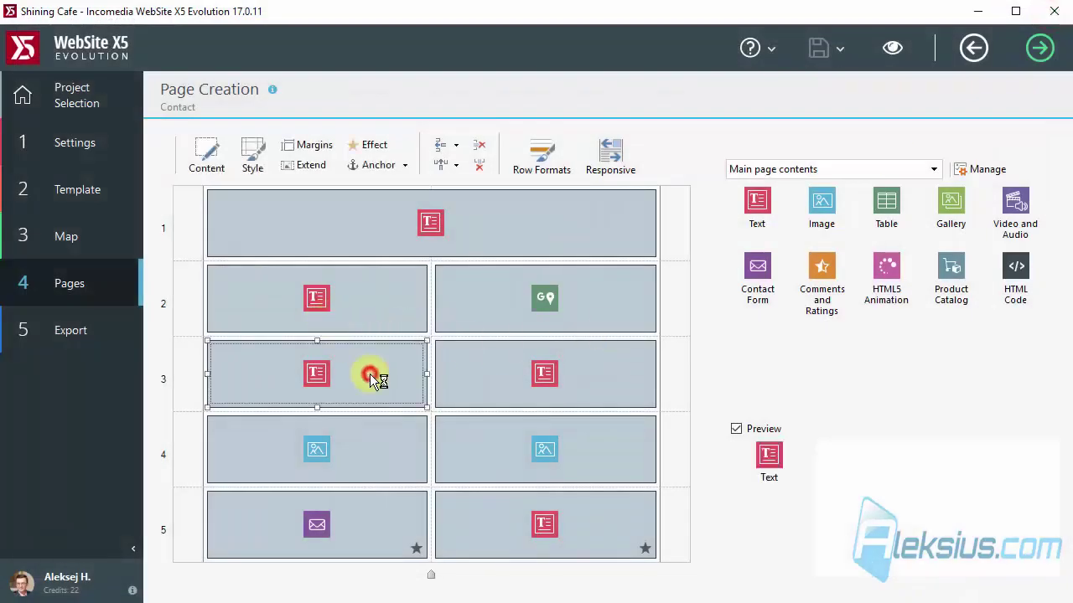
pyautogui.click(614, 155)
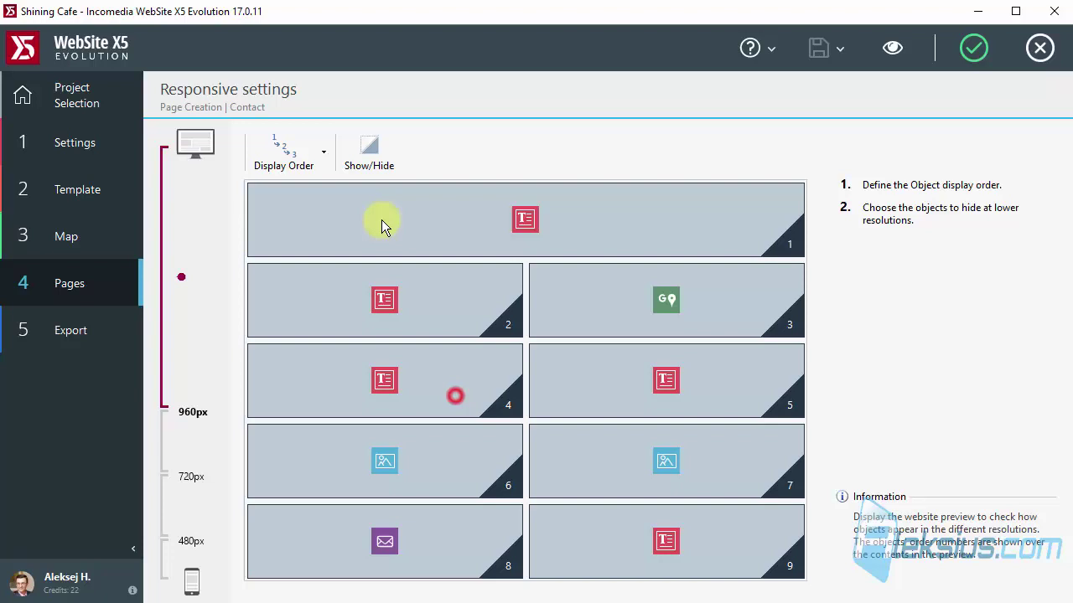
pyautogui.click(369, 150)
pyautogui.click(419, 454)
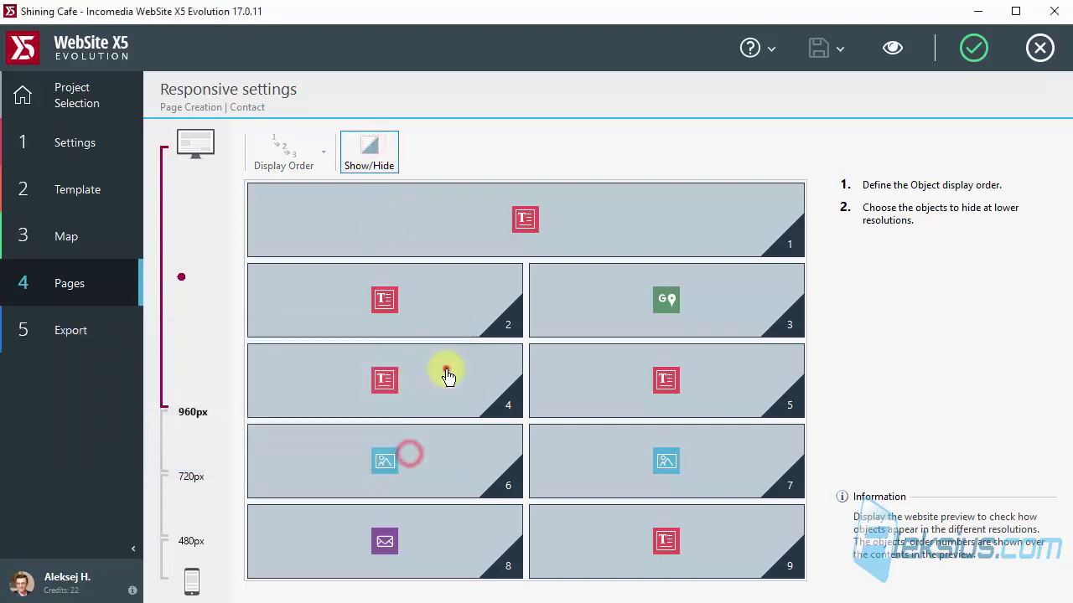
pyautogui.click(443, 369)
pyautogui.click(621, 387)
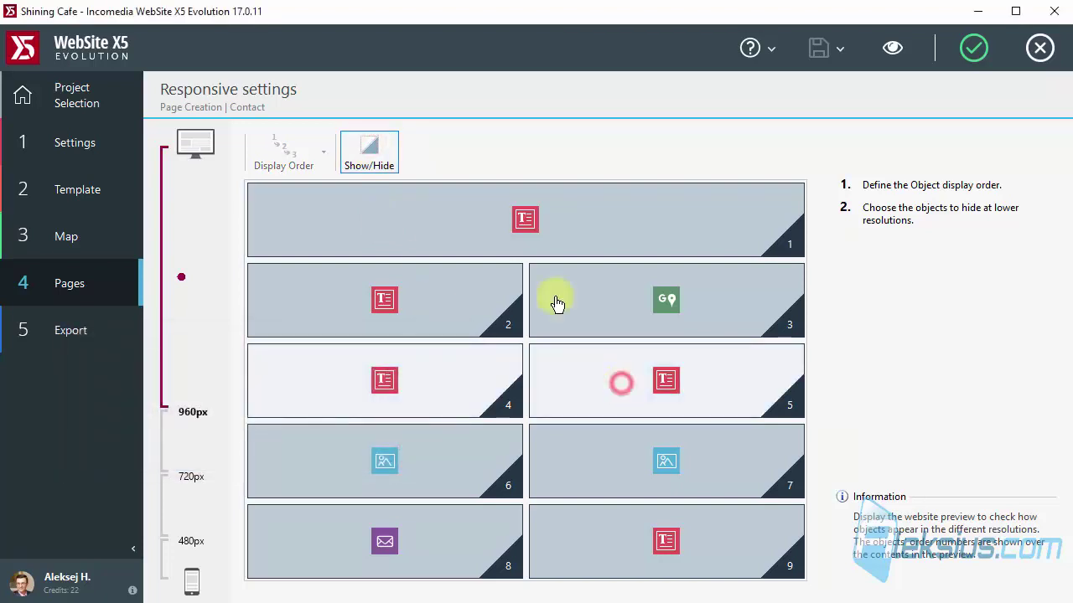
pyautogui.click(369, 155)
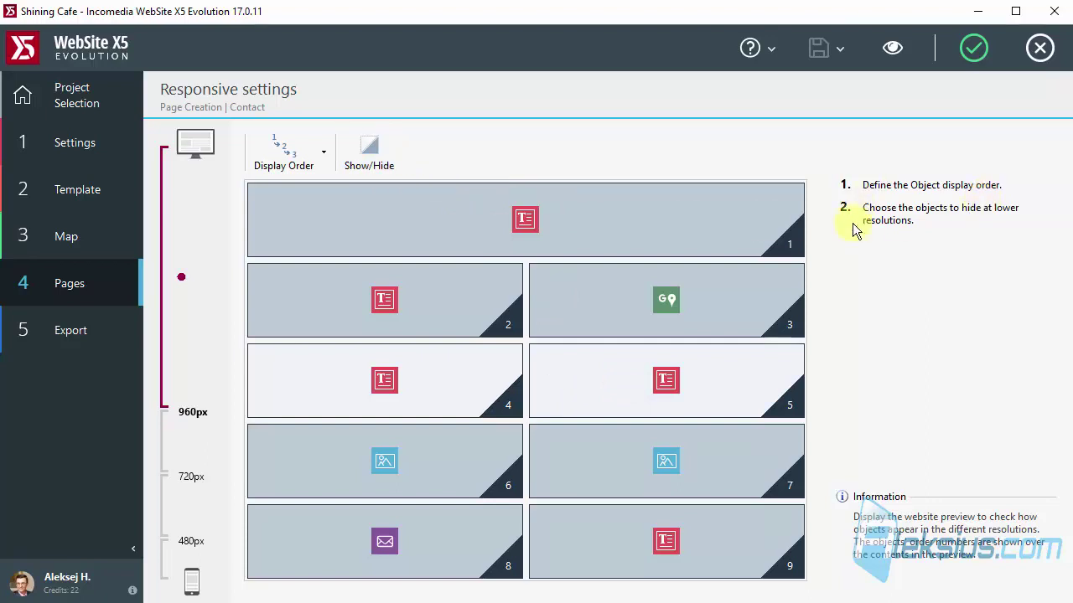
# Preview the Contact page at phone, tablet portrait, tablet landscape and desktop widths, scrolling through each.
pyautogui.click(904, 52)
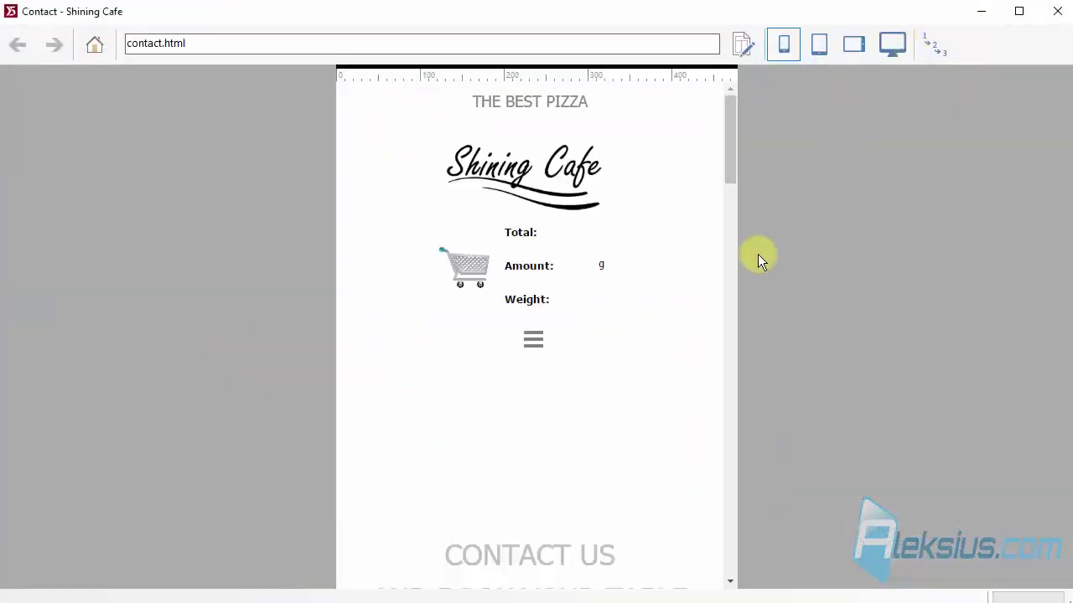
pyautogui.scroll(-6, 578, 272)
pyautogui.scroll(-10, 580, 264)
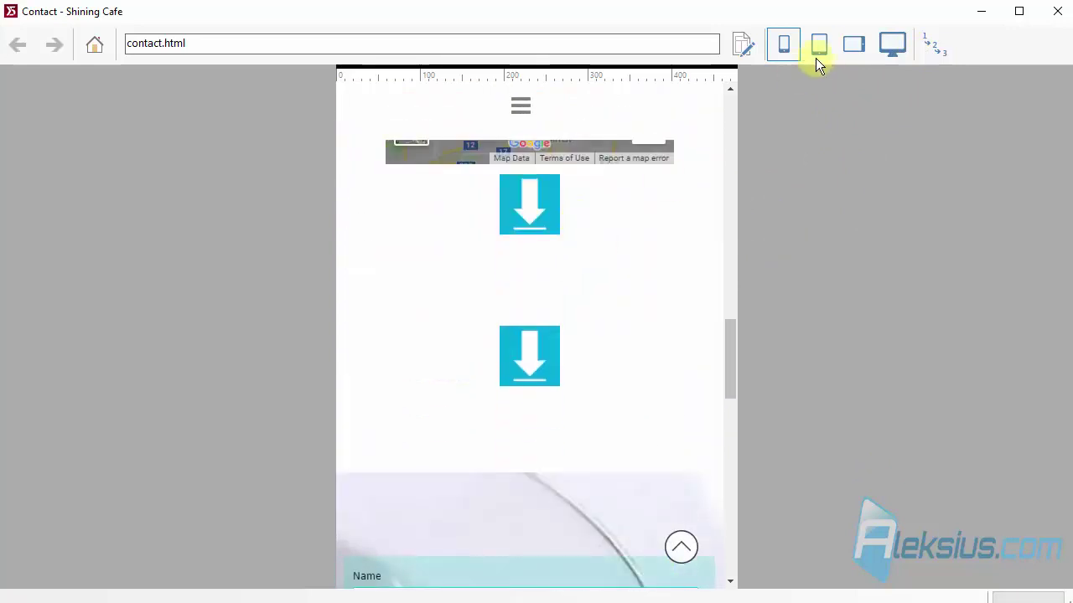
pyautogui.click(815, 57)
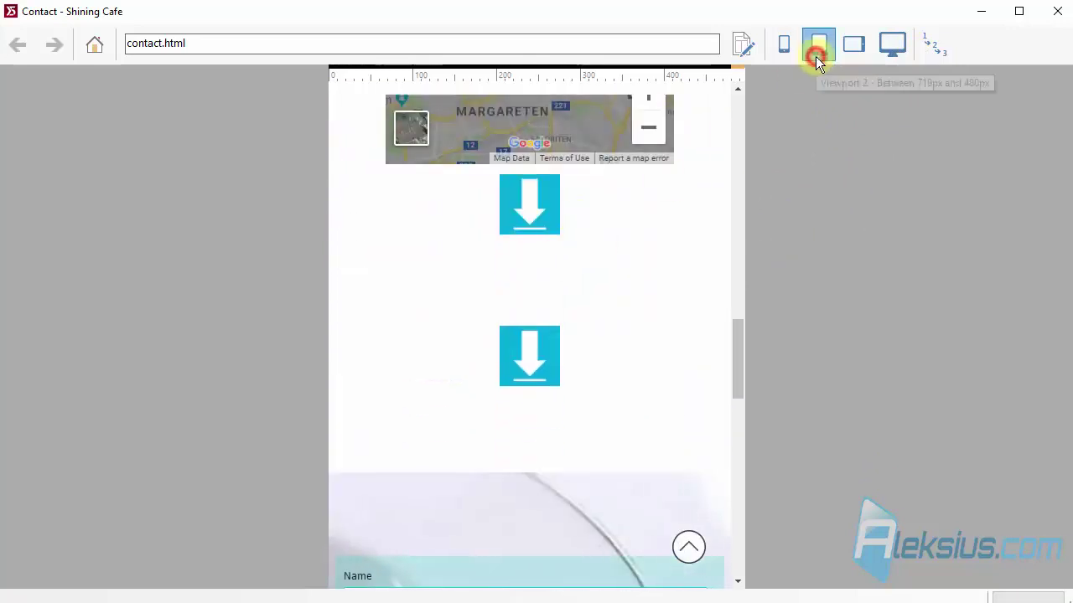
pyautogui.click(863, 44)
pyautogui.scroll(5, 621, 367)
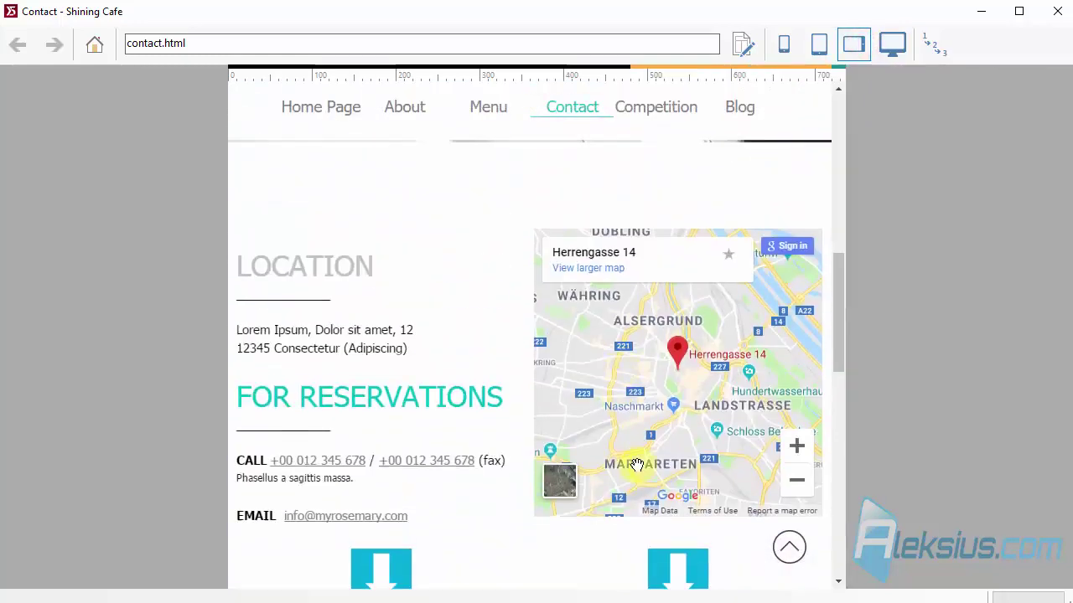
pyautogui.click(890, 48)
pyautogui.scroll(-5, 571, 333)
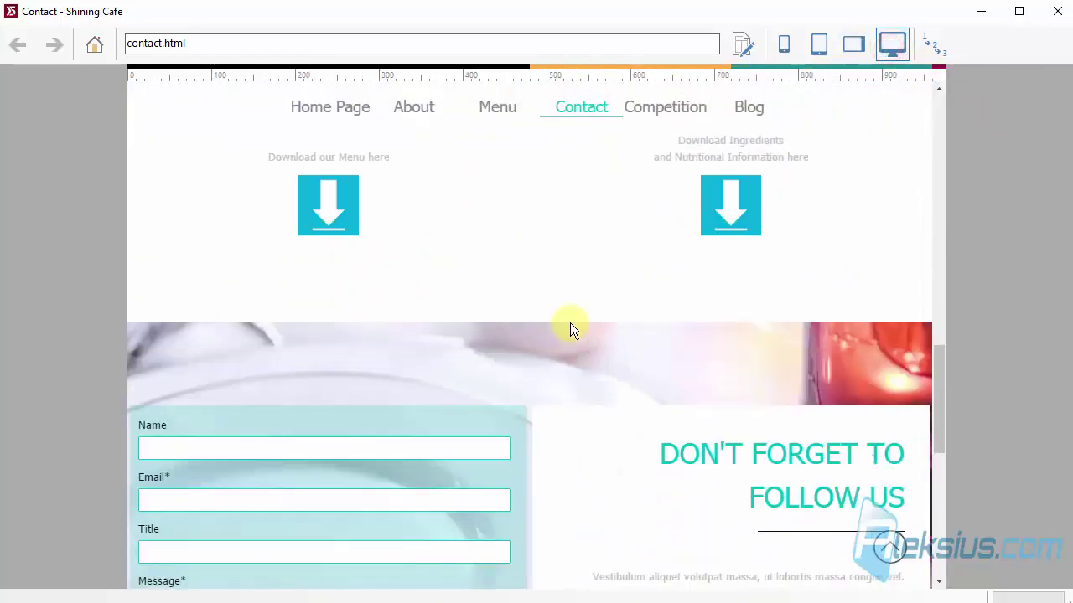
pyautogui.scroll(2, 570, 322)
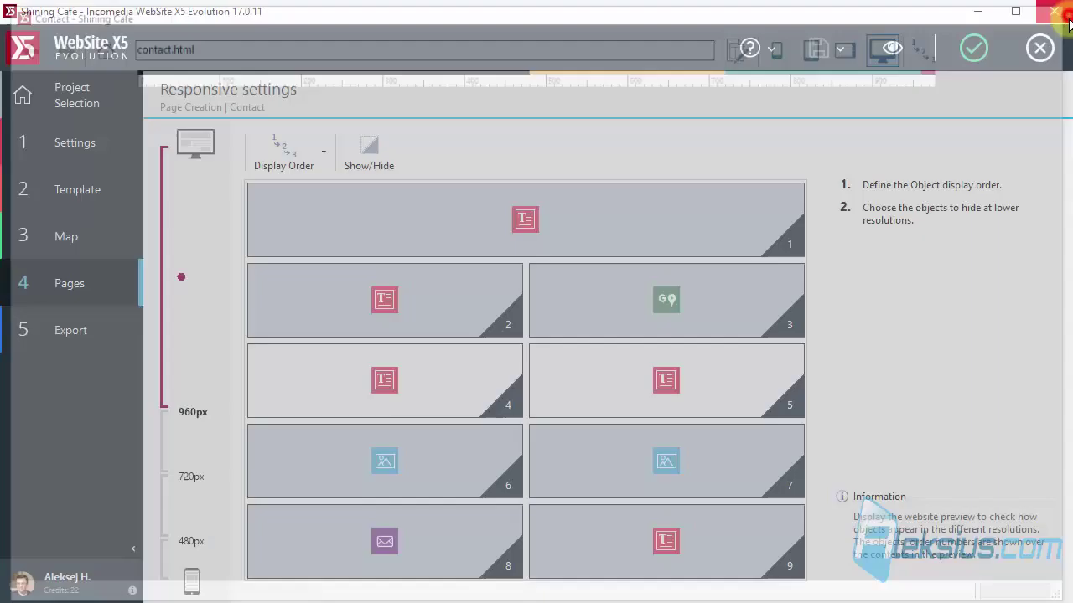
# Close the preview and make text objects 4 and 5 visible again with Show/Hide.
pyautogui.click(1057, 11)
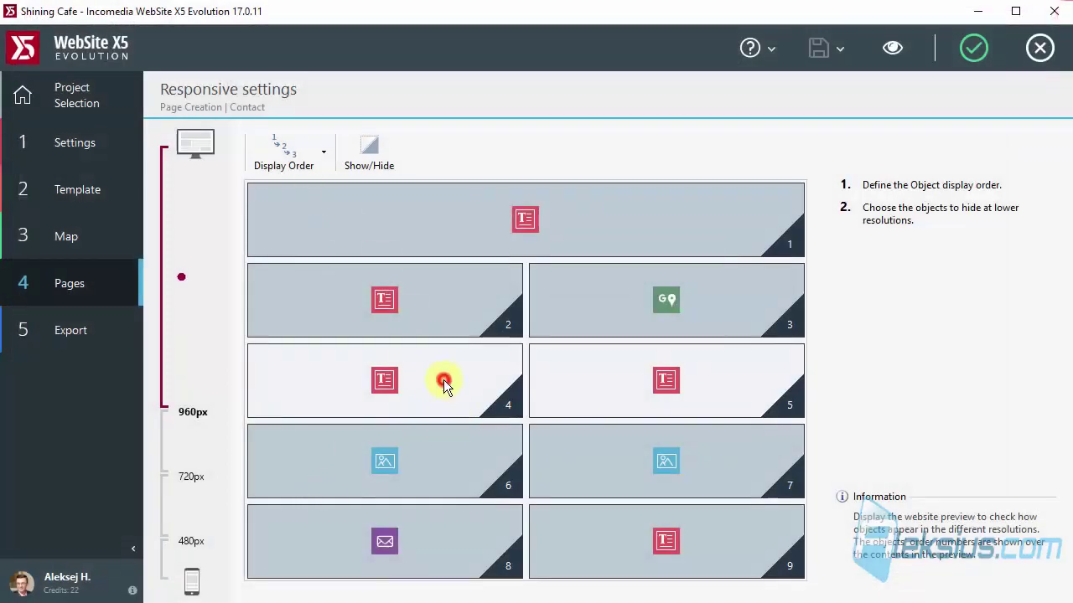
pyautogui.click(368, 151)
pyautogui.click(423, 454)
pyautogui.click(430, 383)
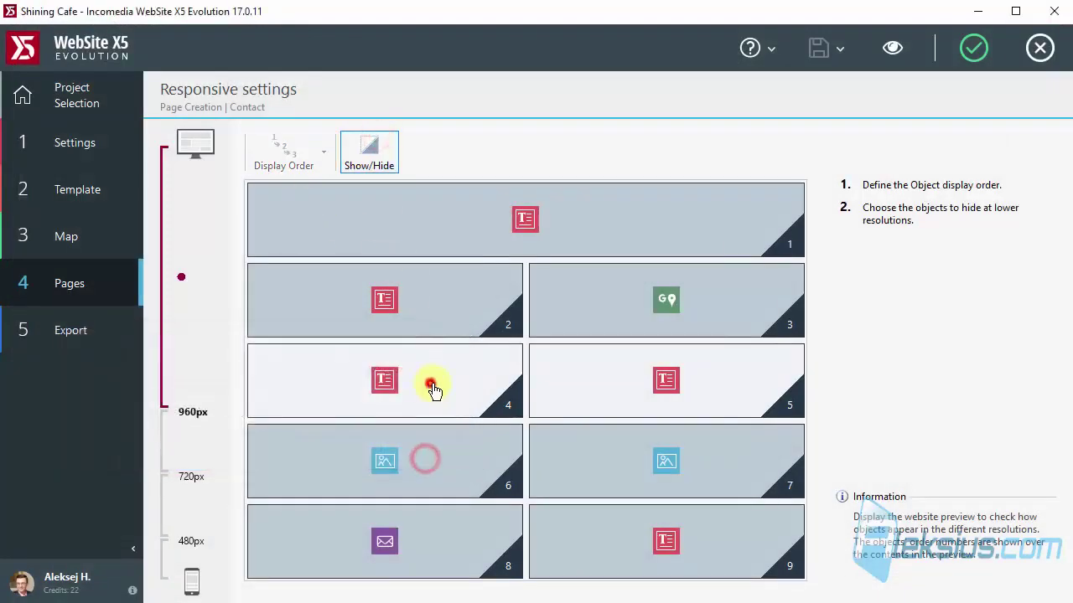
pyautogui.click(632, 378)
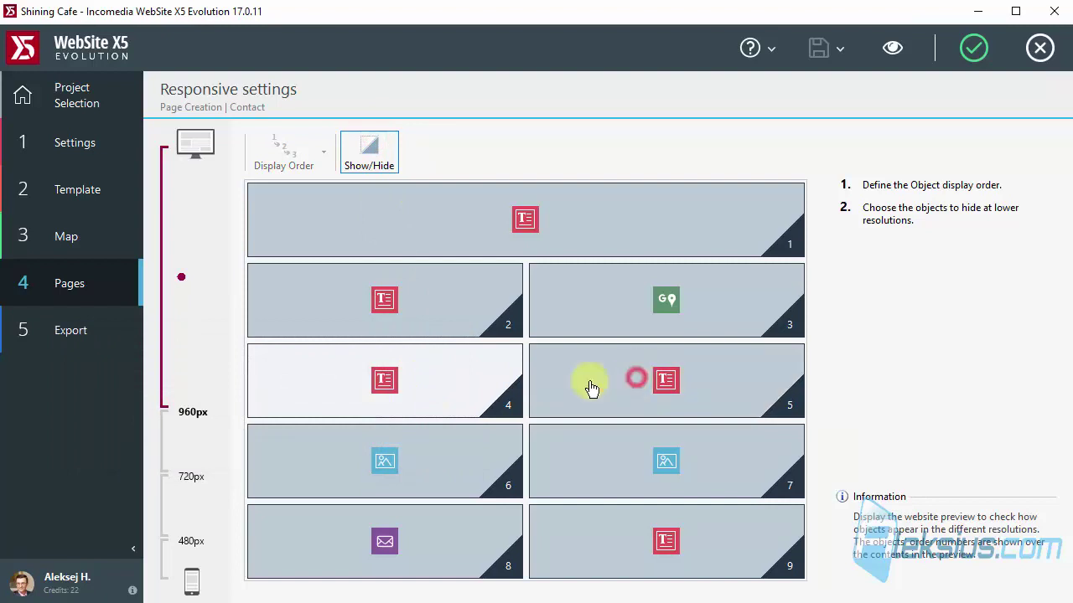
pyautogui.click(452, 394)
pyautogui.click(391, 172)
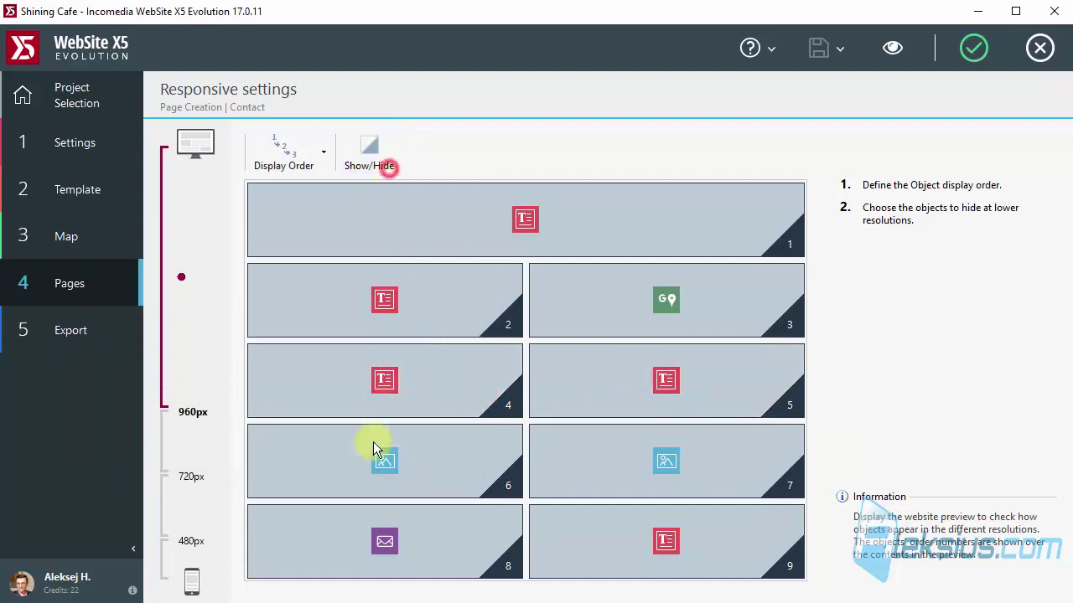
# Hide text objects 4 and 5 in the 720px–480px breakpoint range, then preview the page.
pyautogui.click(183, 560)
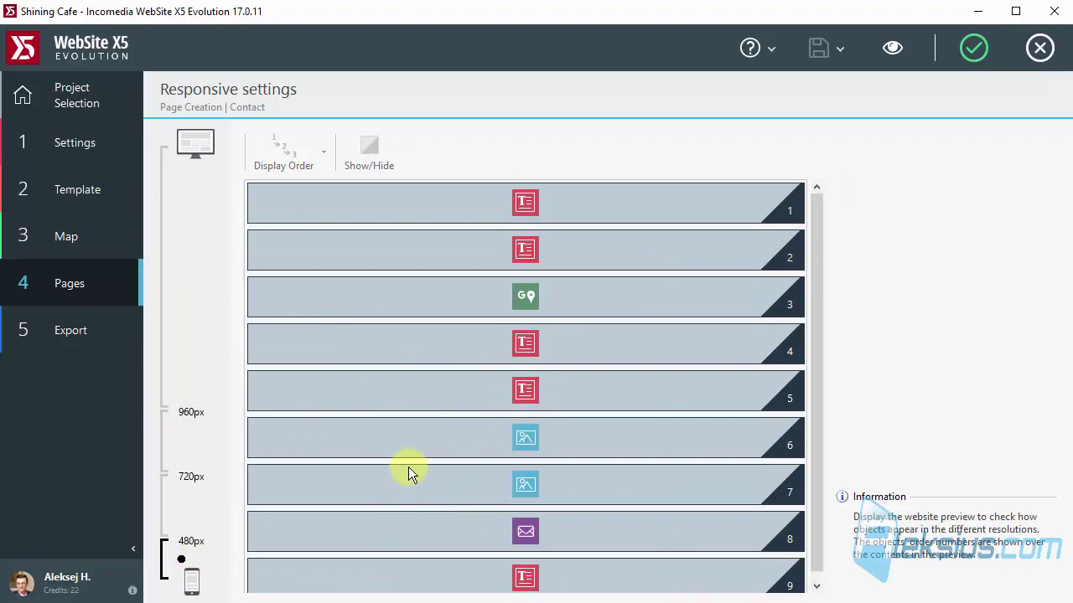
pyautogui.click(516, 338)
pyautogui.click(357, 147)
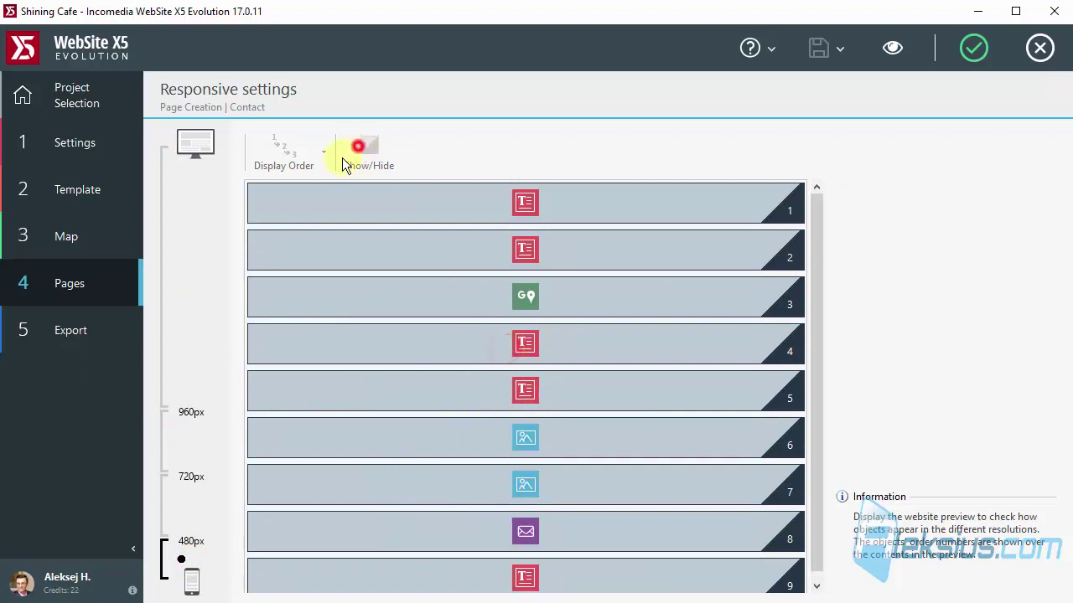
pyautogui.click(202, 508)
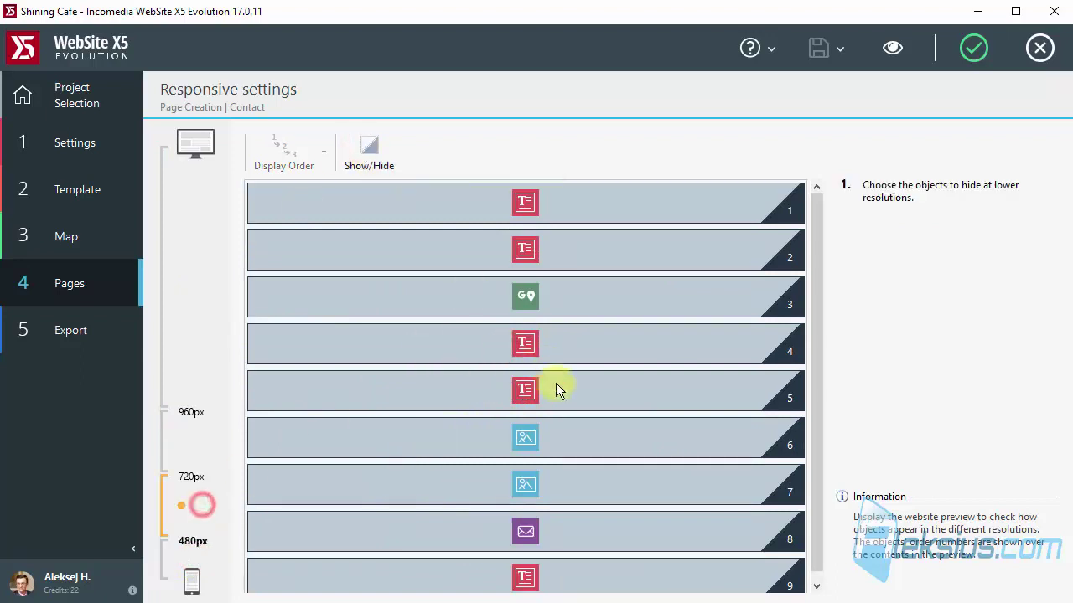
pyautogui.click(352, 148)
pyautogui.click(422, 456)
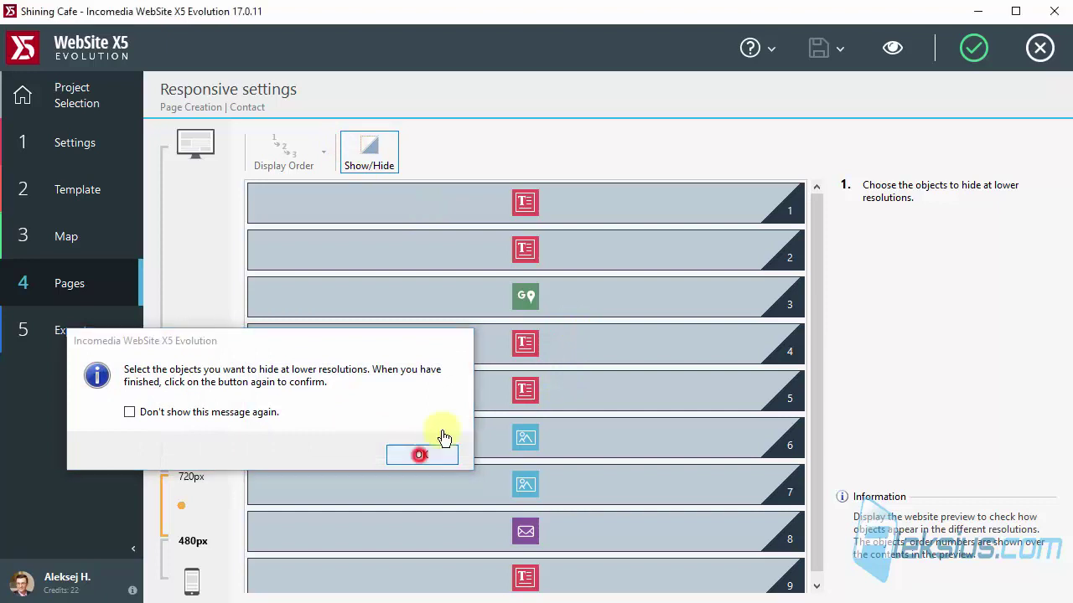
pyautogui.click(494, 343)
pyautogui.click(493, 396)
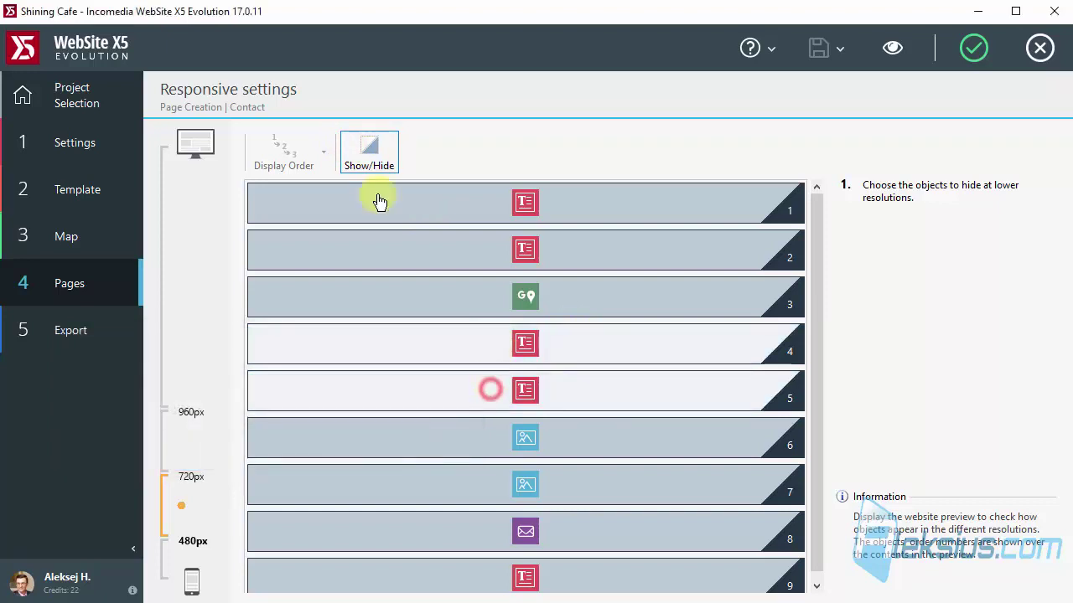
pyautogui.click(363, 156)
pyautogui.click(895, 48)
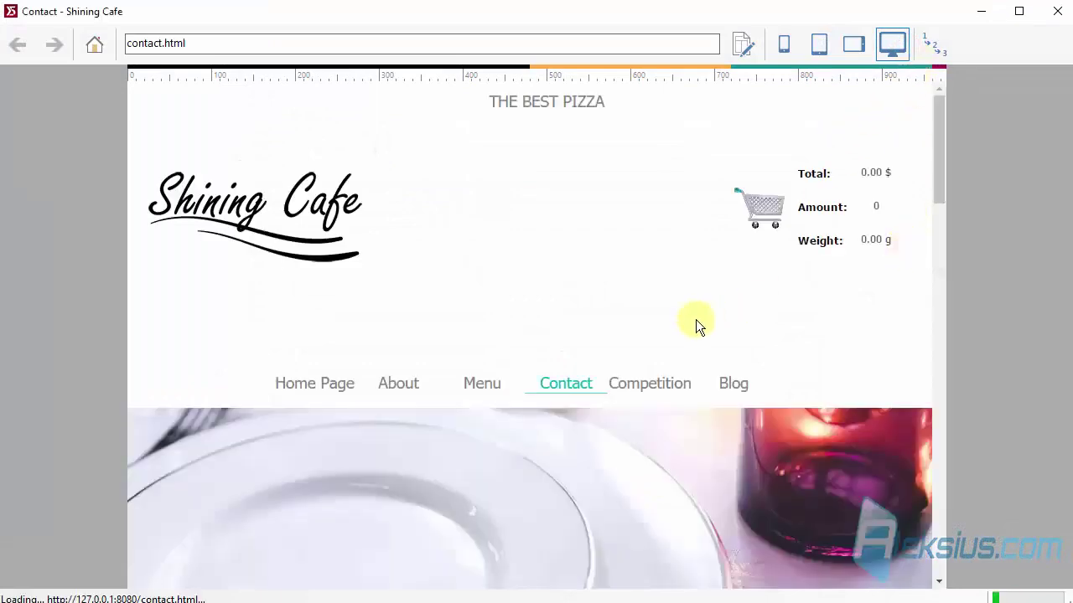
# View the Contact preview at tablet-landscape, tablet-portrait and phone widths, then close it.
pyautogui.scroll(-8, 686, 317)
pyautogui.scroll(-2, 686, 321)
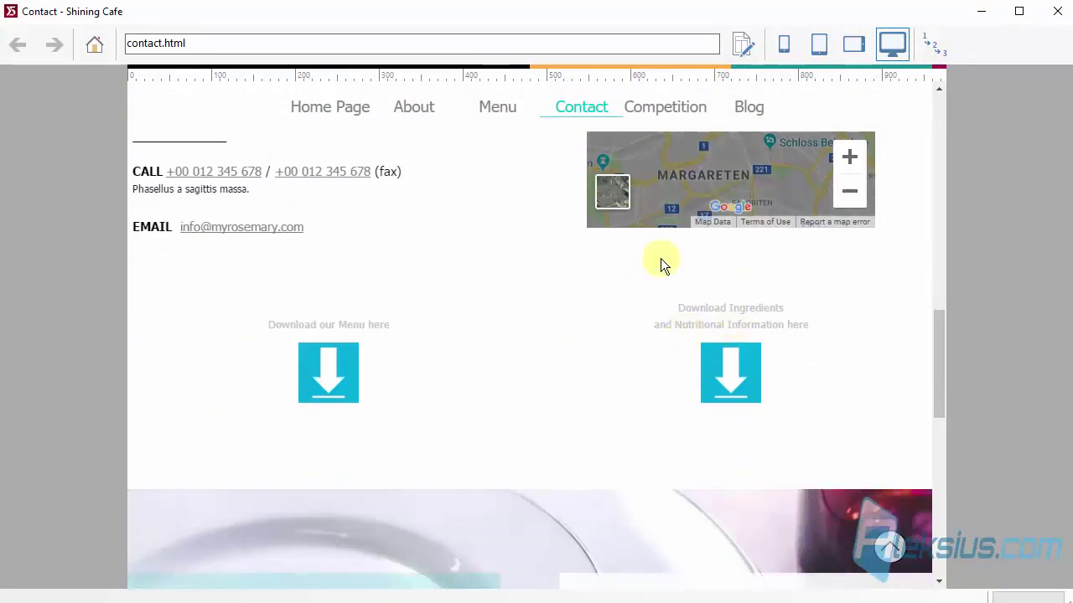
pyautogui.click(854, 44)
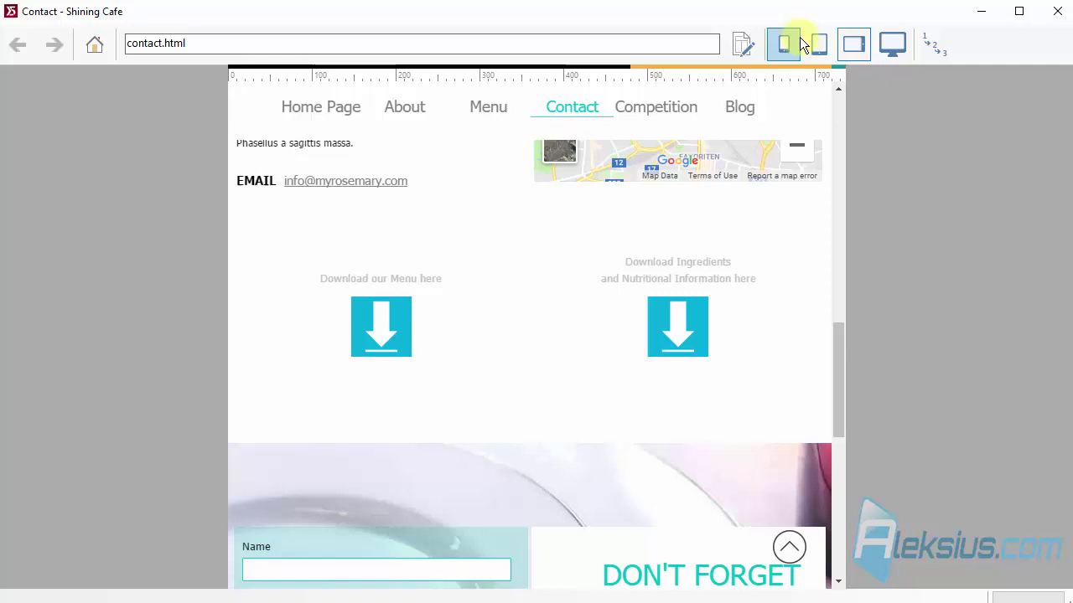
pyautogui.click(818, 44)
pyautogui.scroll(-5, 721, 235)
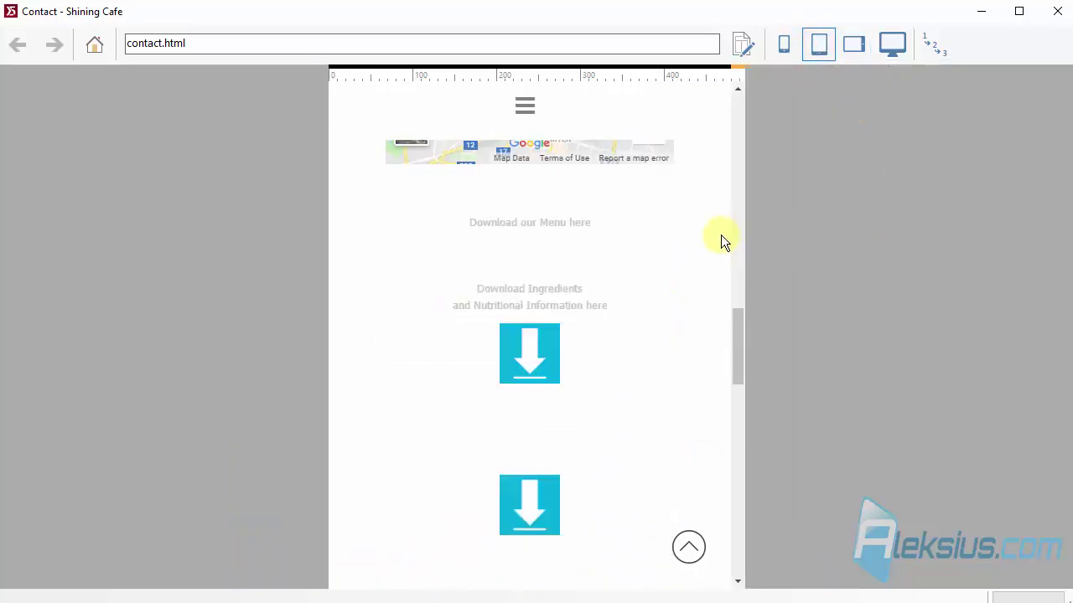
pyautogui.click(783, 46)
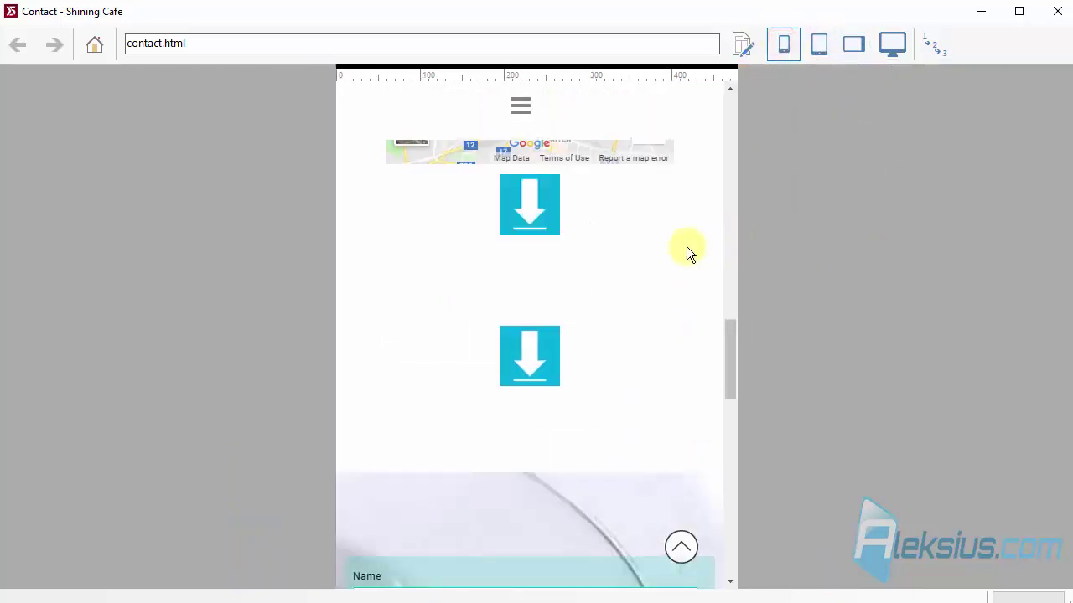
pyautogui.click(1057, 10)
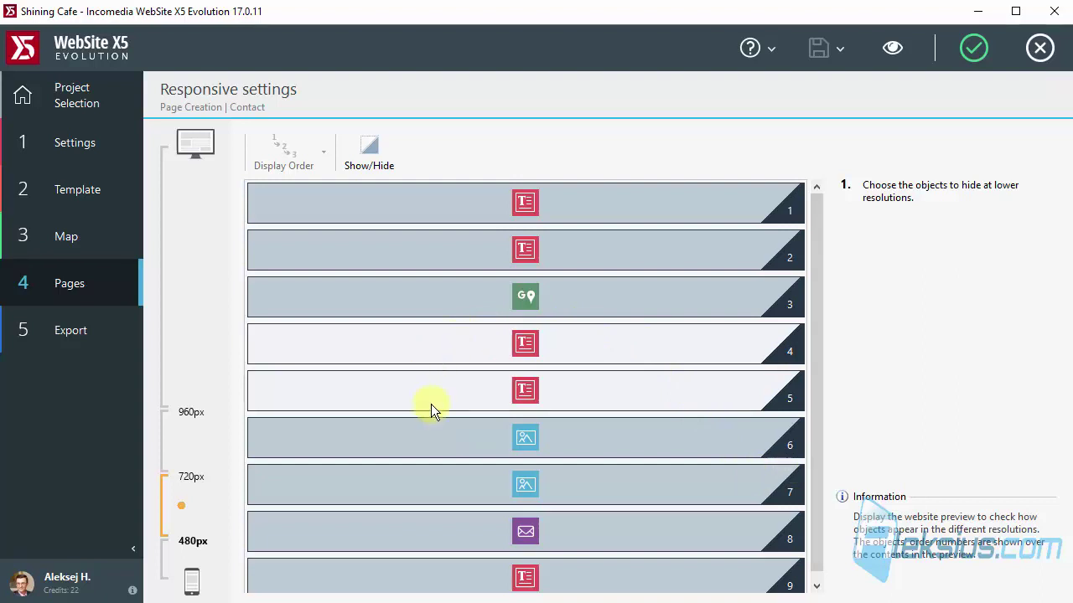
# Select the desktop range above 960px, then preview the Contact page and scroll through it.
pyautogui.click(187, 452)
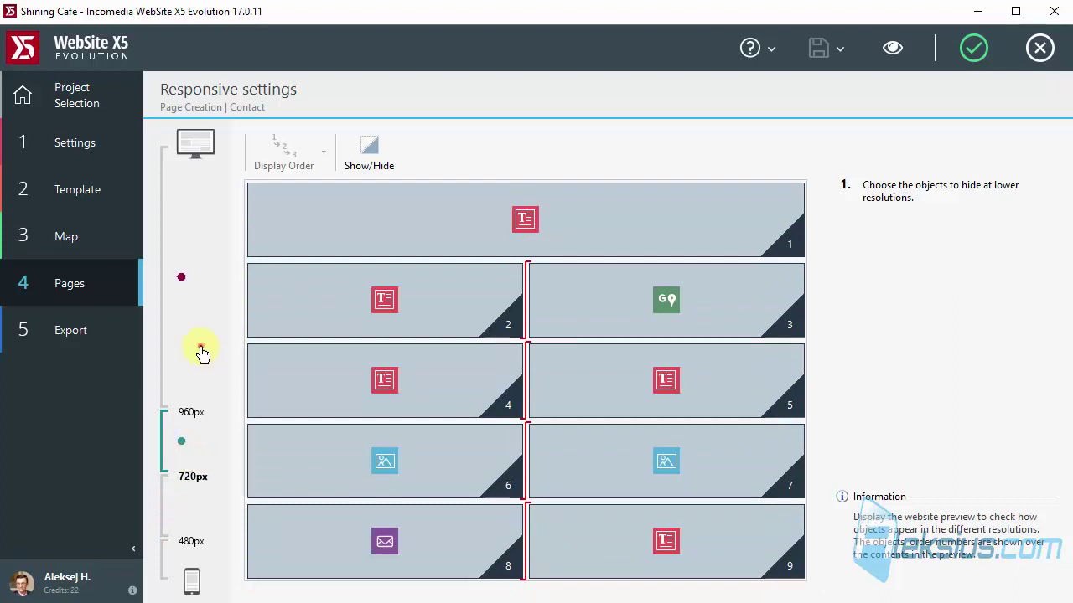
pyautogui.click(201, 352)
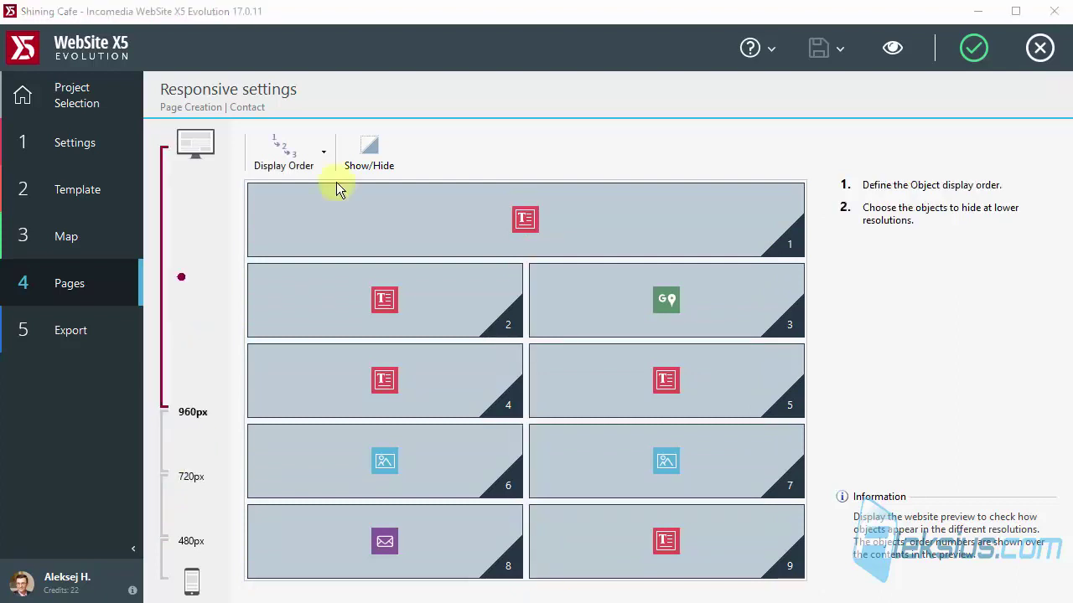
pyautogui.click(893, 52)
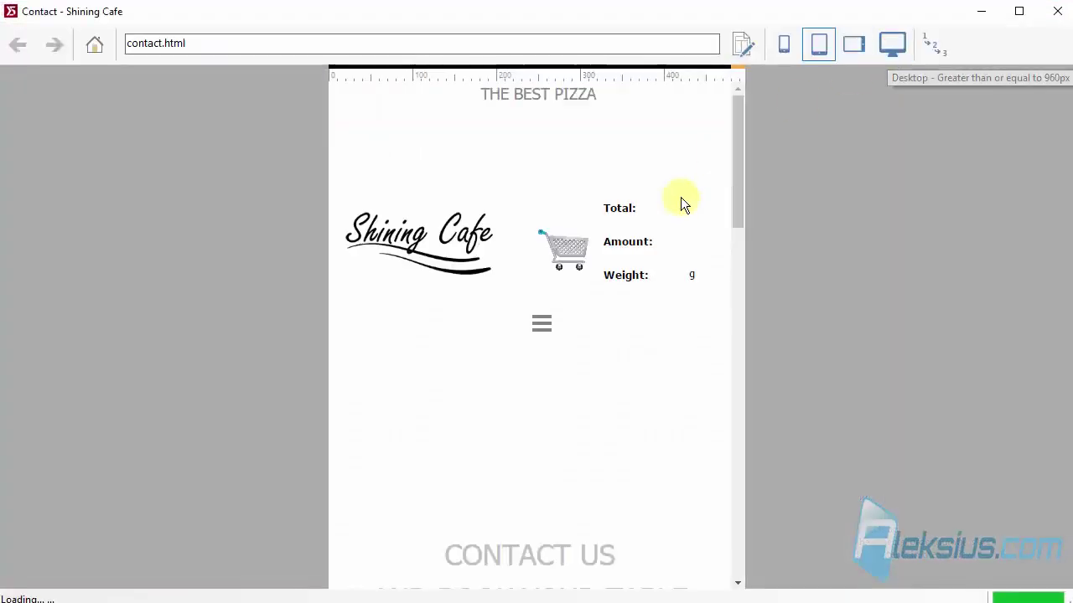
pyautogui.scroll(-3, 669, 208)
pyautogui.scroll(-3, 666, 209)
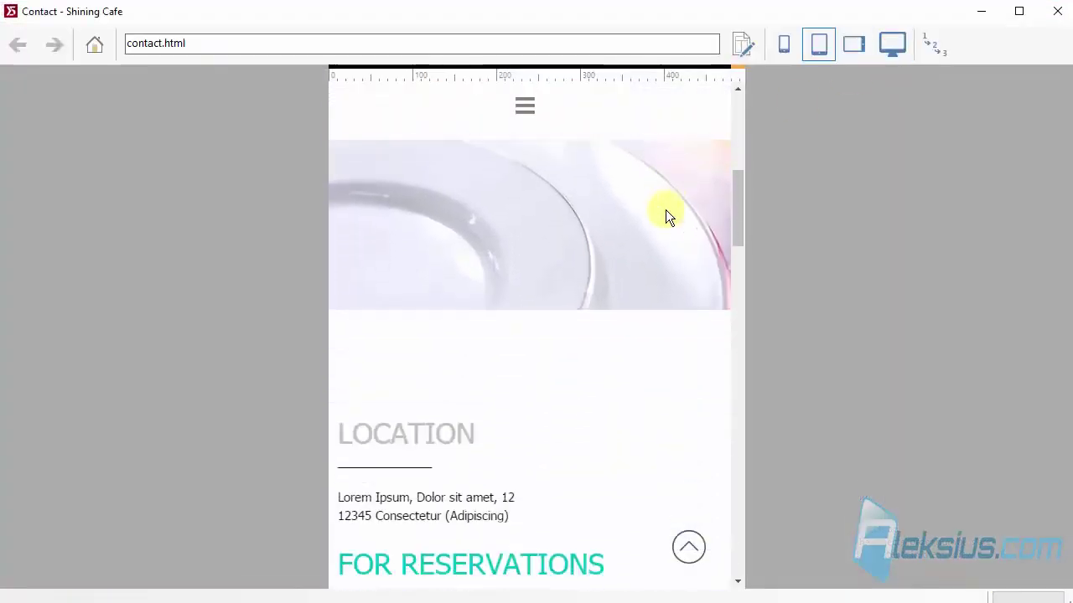
pyautogui.scroll(-3, 663, 209)
pyautogui.scroll(-4, 658, 212)
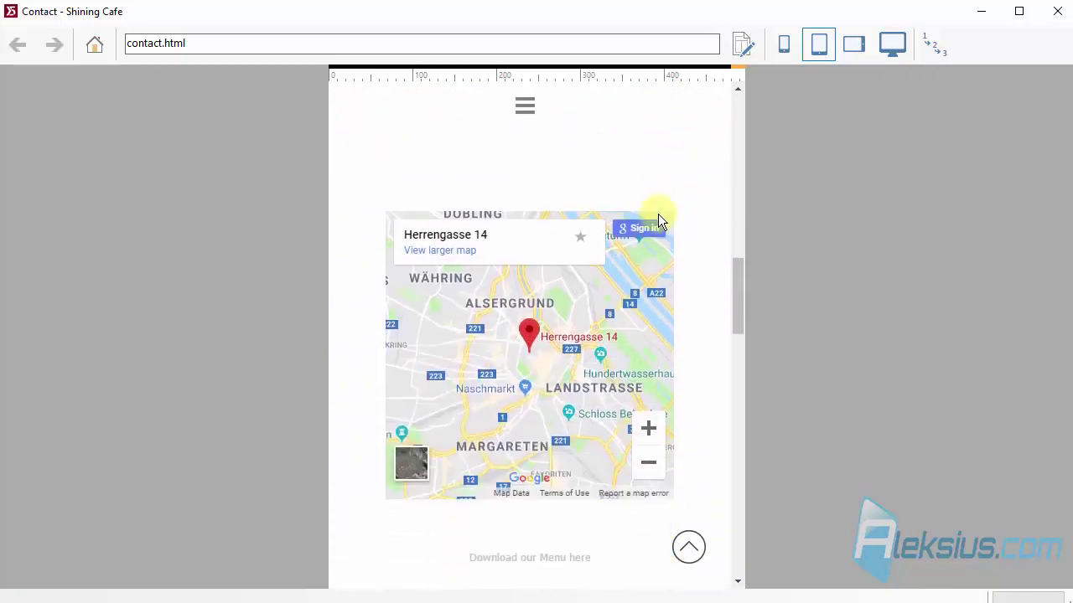
pyautogui.moveTo(741, 288); pyautogui.dragTo(800, 389)
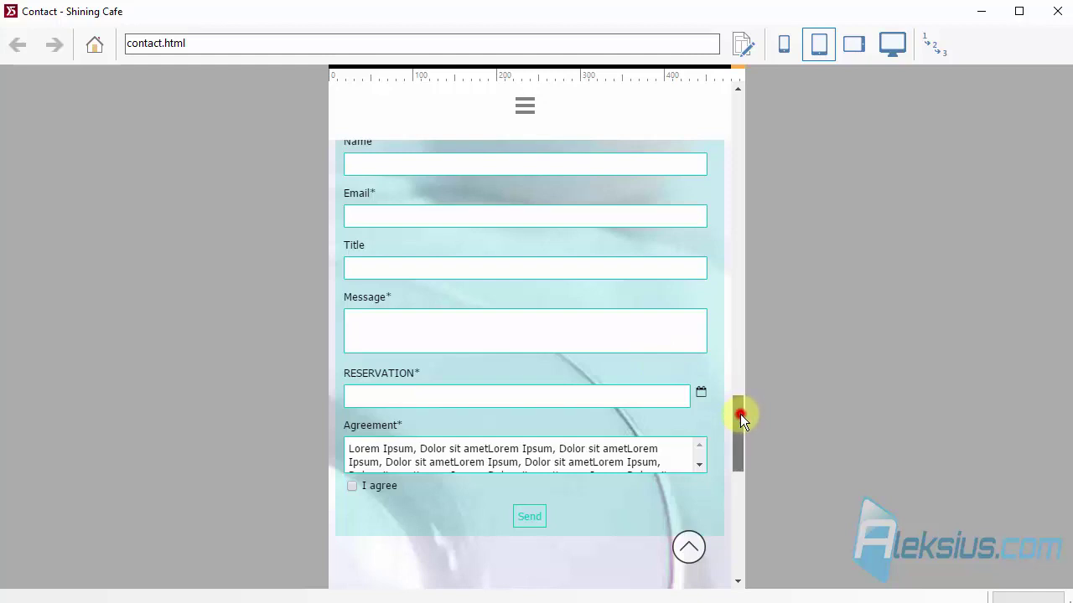
pyautogui.moveTo(740, 414); pyautogui.dragTo(740, 196)
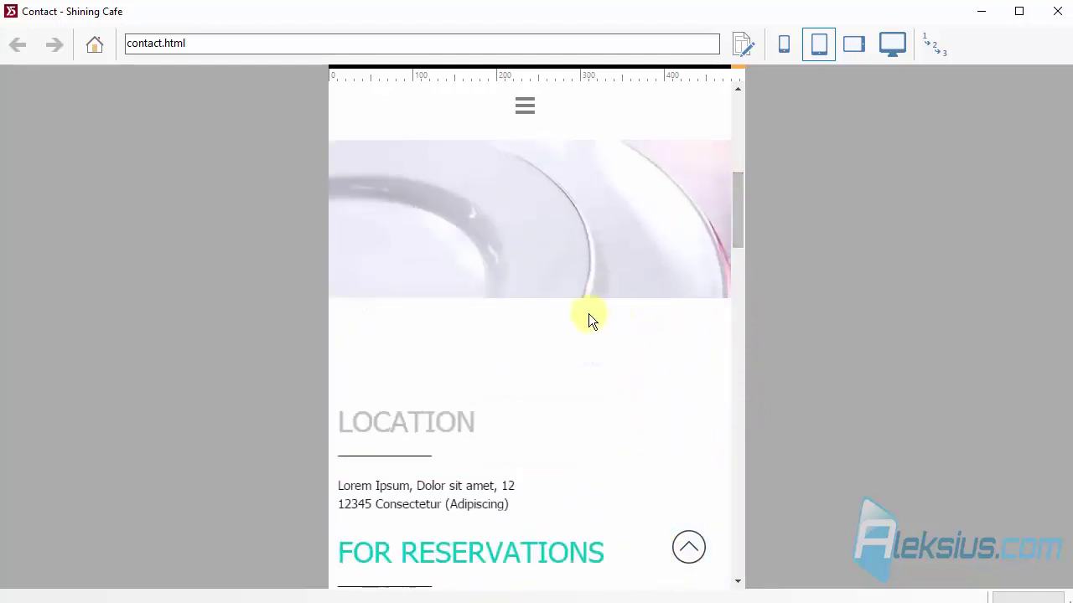
pyautogui.scroll(-6, 575, 352)
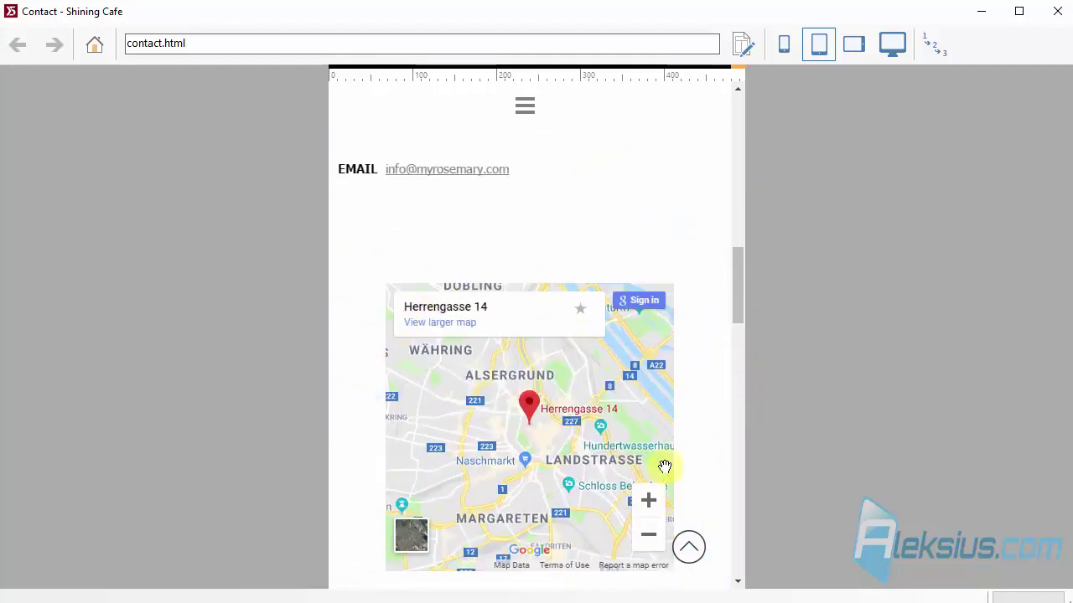
# Close the preview and start defining the Contact page's Display Order.
pyautogui.click(1060, 16)
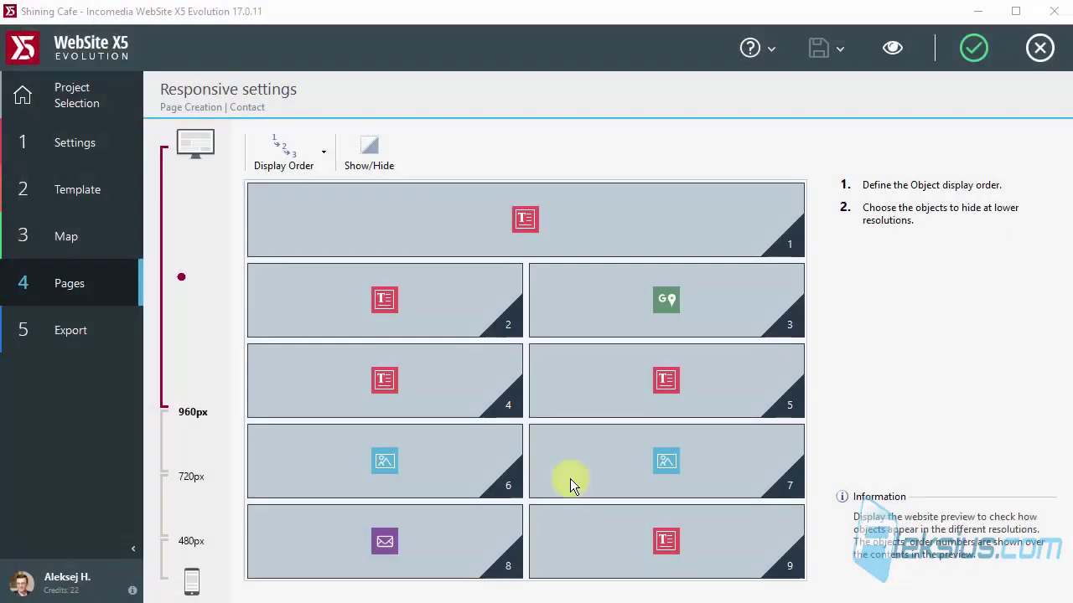
pyautogui.click(326, 151)
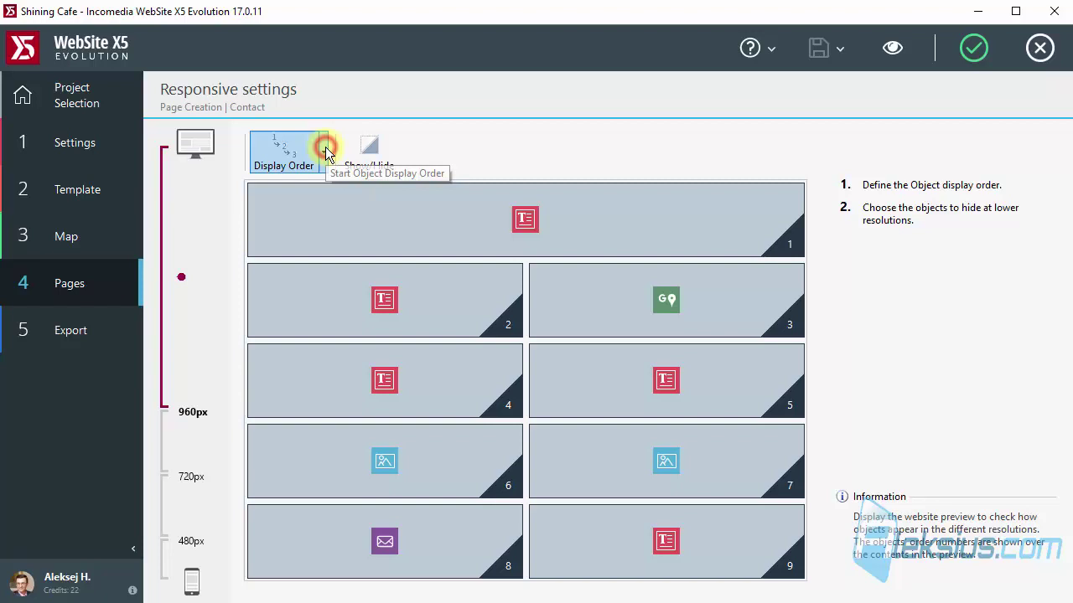
pyautogui.click(326, 151)
pyautogui.click(326, 151)
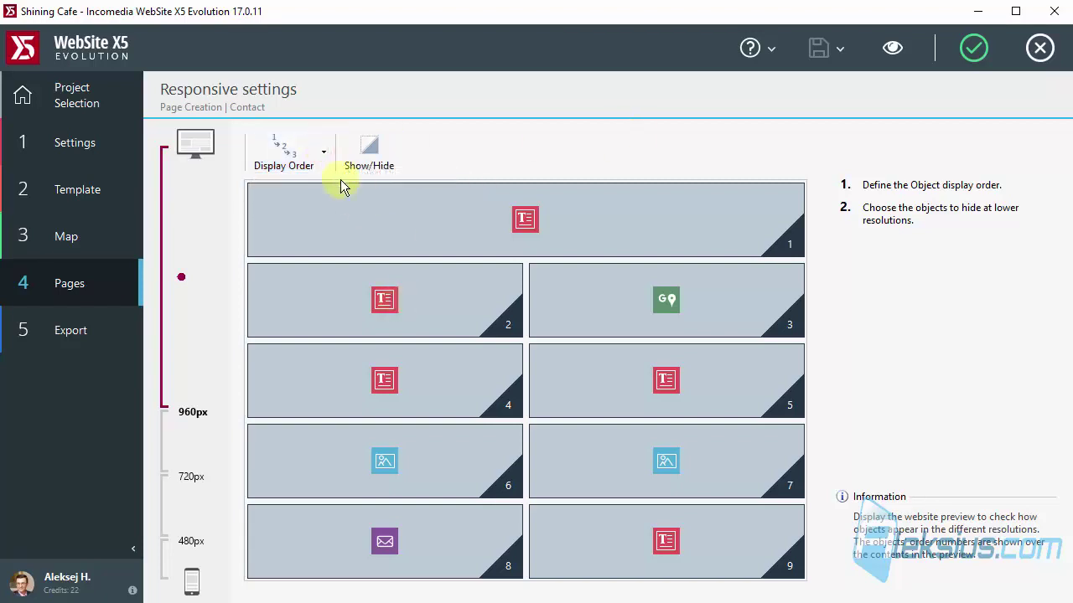
pyautogui.click(425, 298)
pyautogui.click(282, 149)
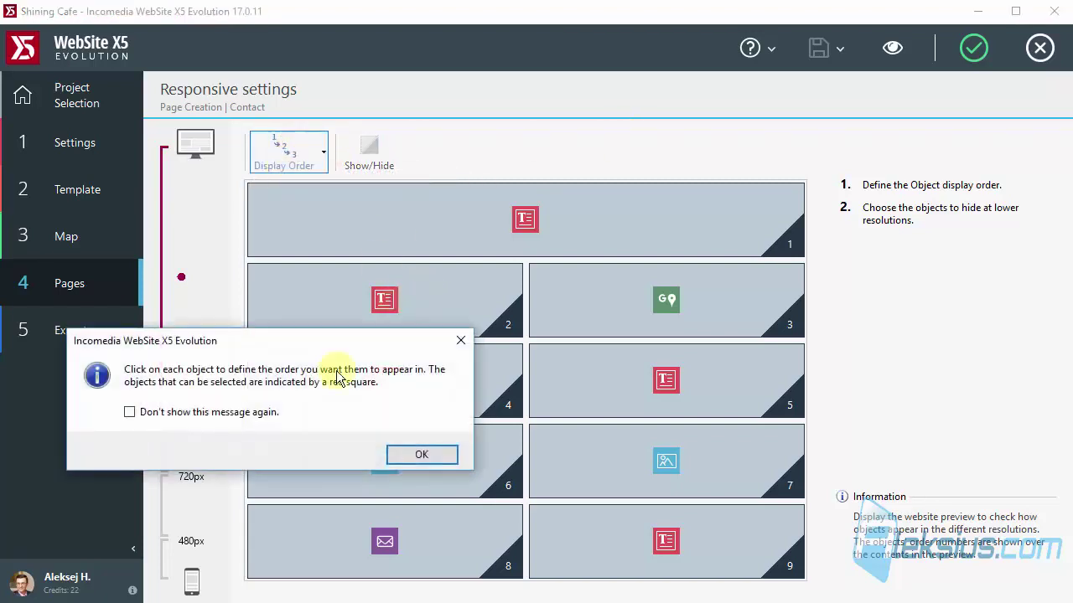
pyautogui.click(436, 455)
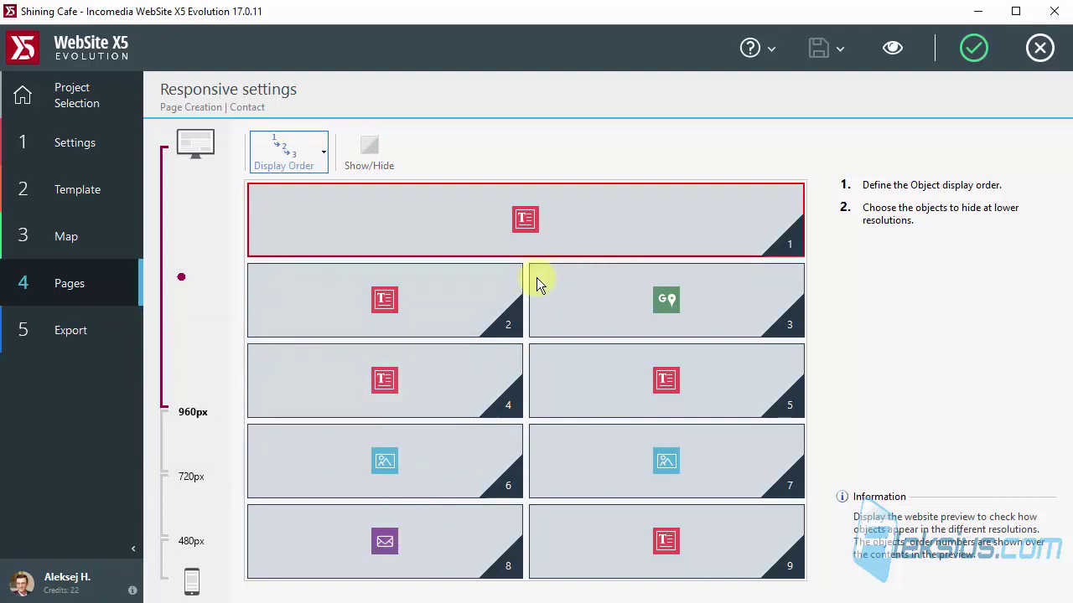
# Number the objects 1–9: top text, map, left text, then right-before-left in each lower row.
pyautogui.click(664, 212)
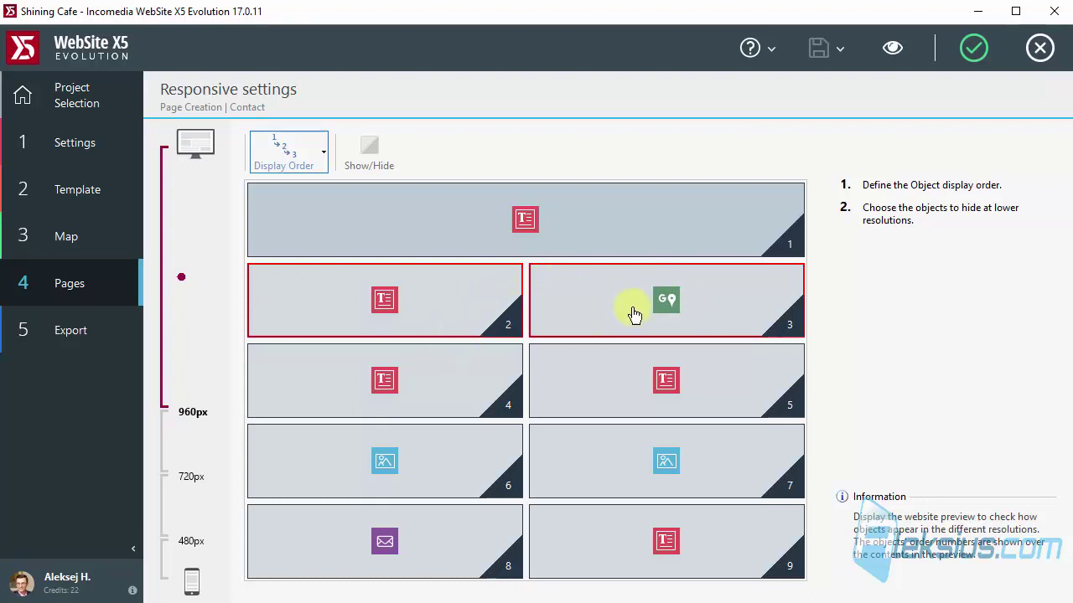
pyautogui.click(746, 314)
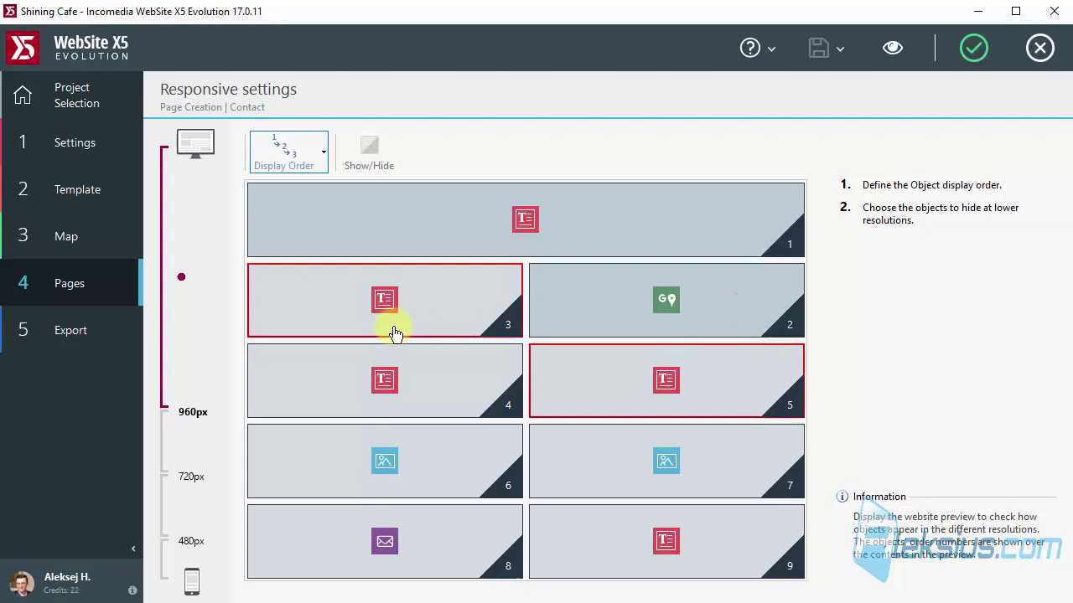
pyautogui.click(478, 302)
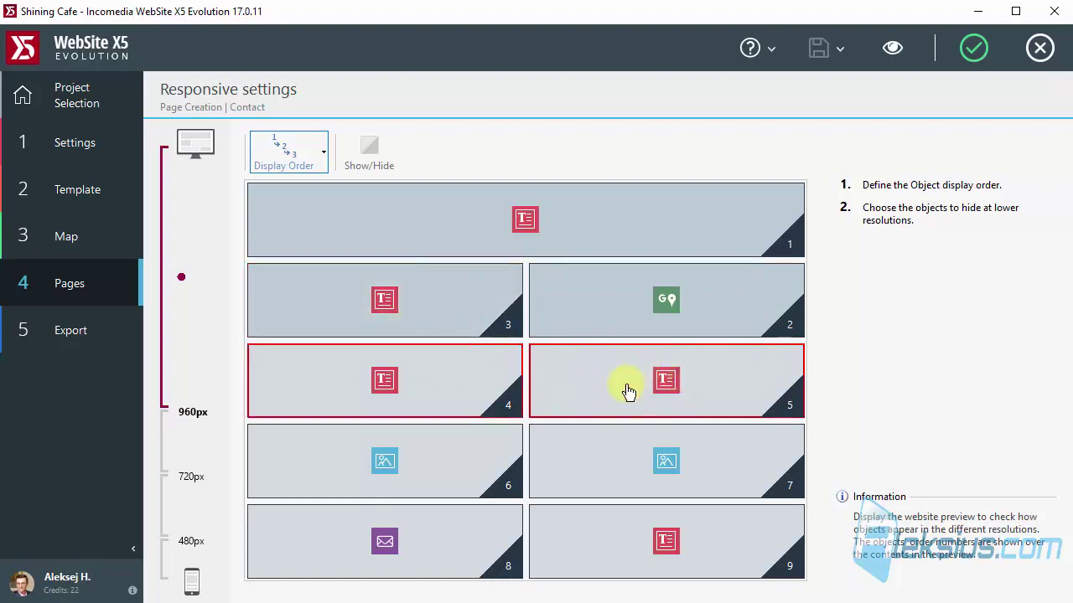
pyautogui.click(682, 392)
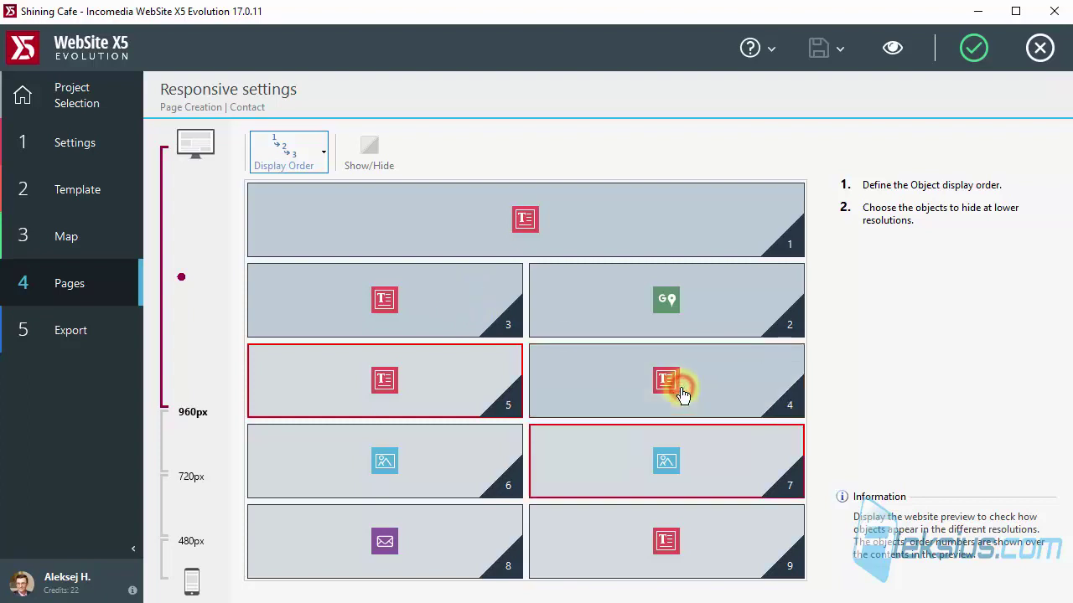
pyautogui.click(457, 383)
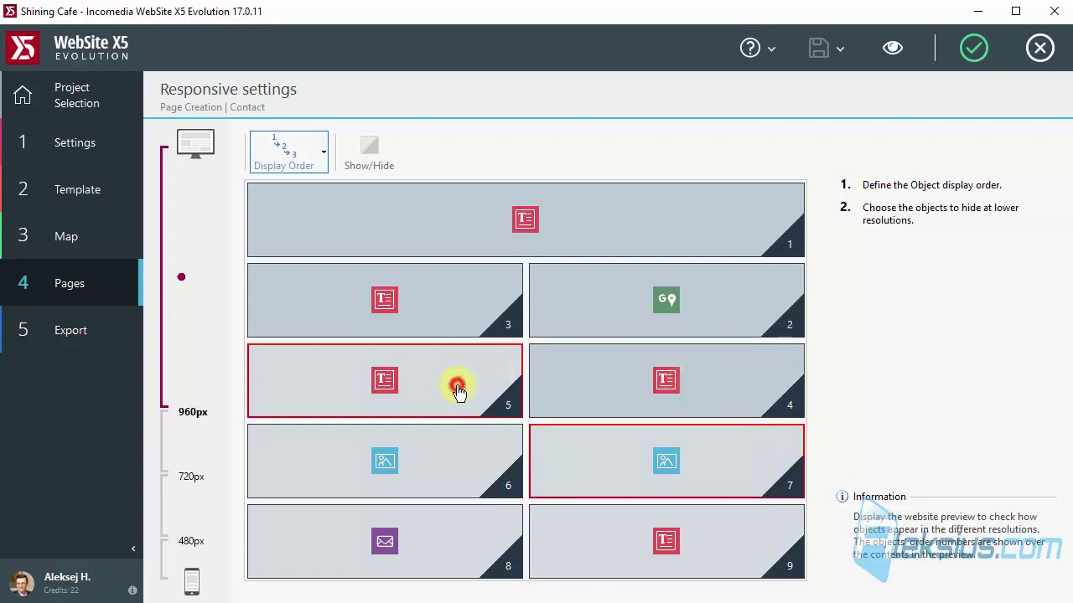
pyautogui.click(704, 451)
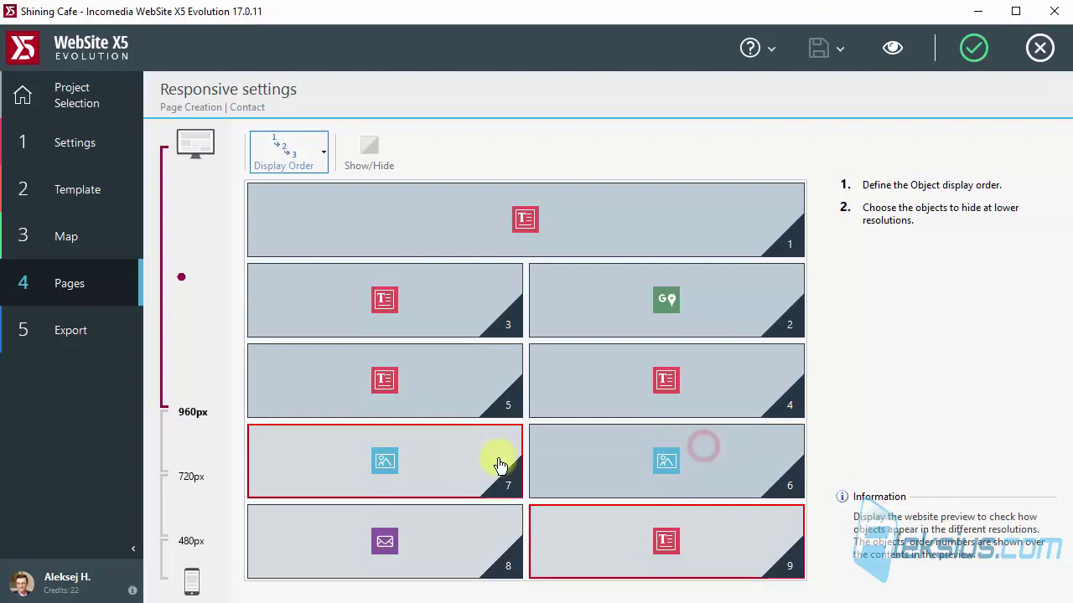
pyautogui.click(408, 468)
pyautogui.click(656, 540)
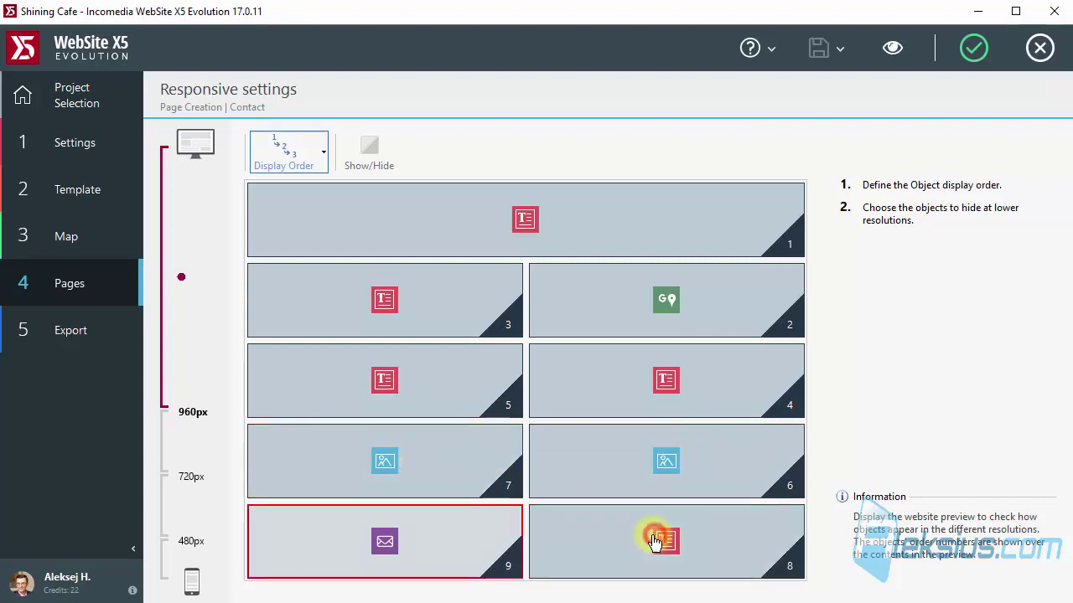
pyautogui.click(385, 542)
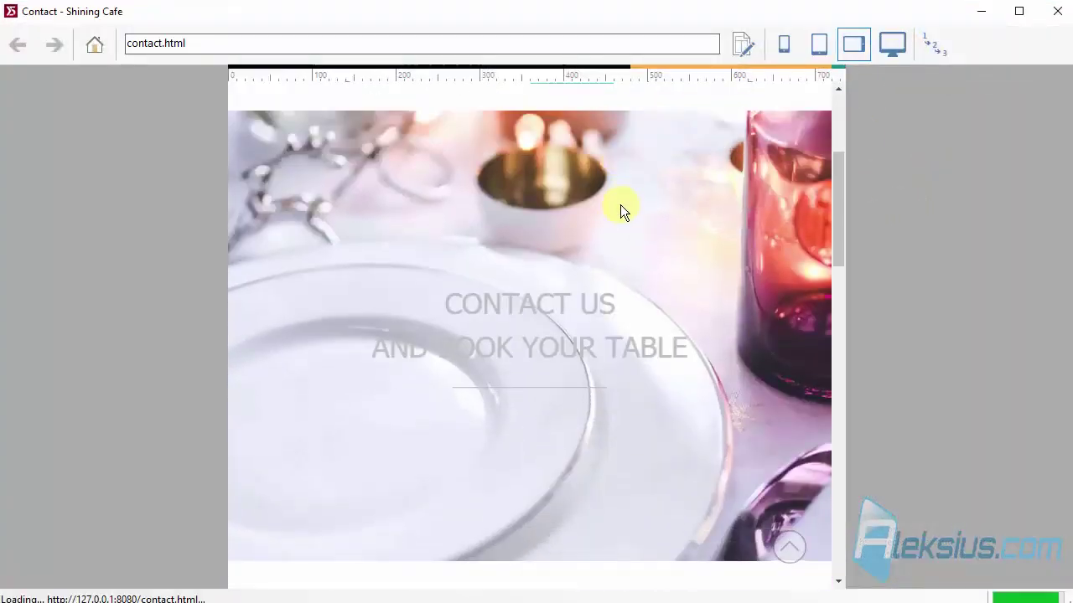
# Switch the contact.html preview to tablet-portrait width and scroll through the page.
pyautogui.scroll(-3, 619, 206)
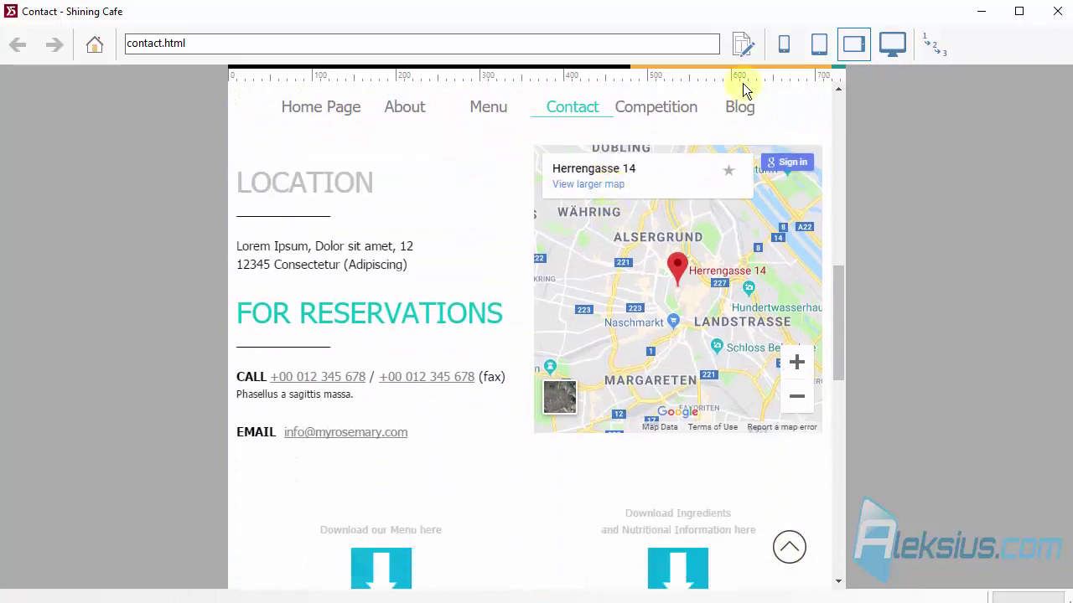
pyautogui.click(827, 48)
pyautogui.scroll(3, 628, 232)
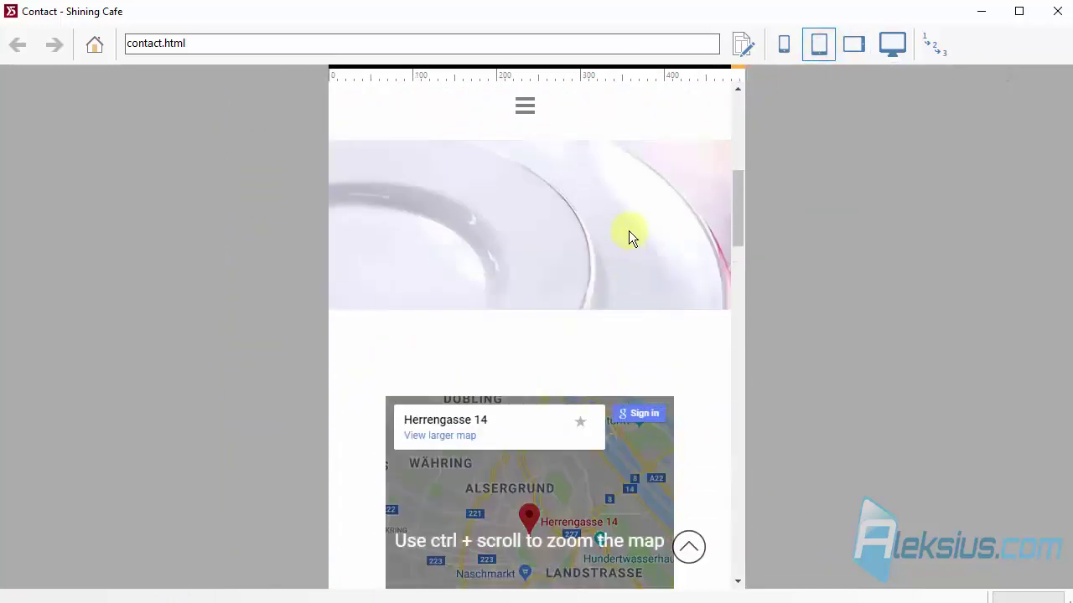
pyautogui.scroll(-2, 628, 232)
pyautogui.scroll(-1, 627, 235)
pyautogui.scroll(-4, 668, 275)
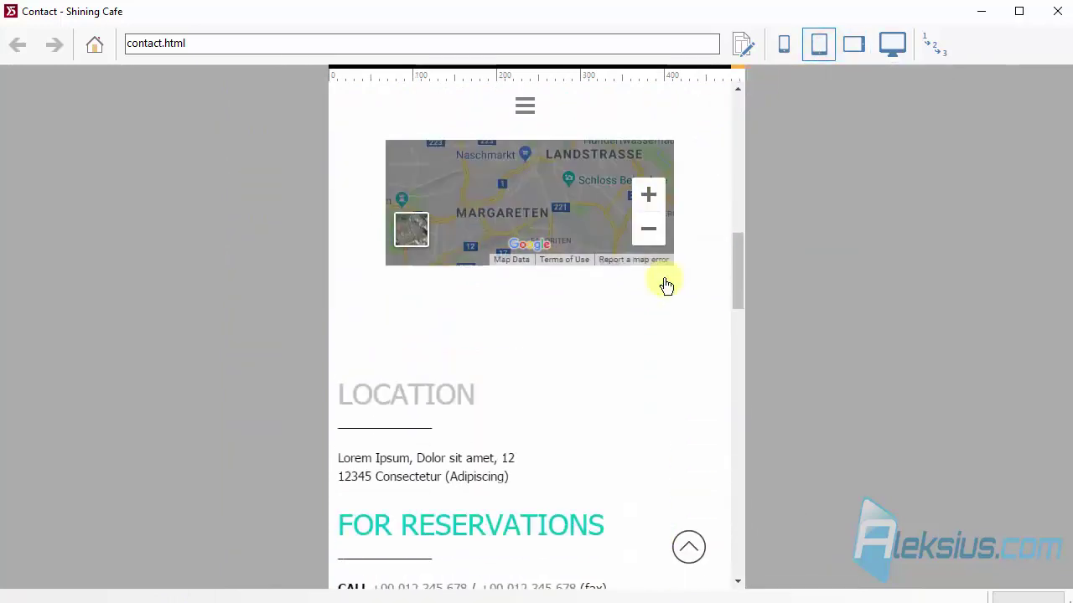
pyautogui.scroll(-1, 659, 280)
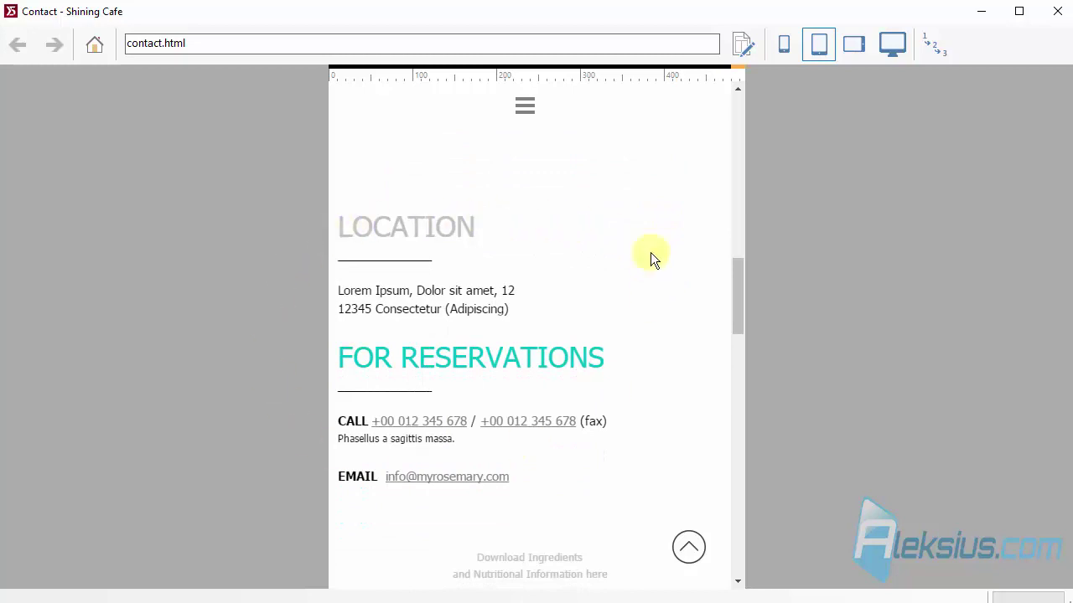
# Scroll past the map and the Location and Reservations text, then close the preview.
pyautogui.scroll(-6, 641, 249)
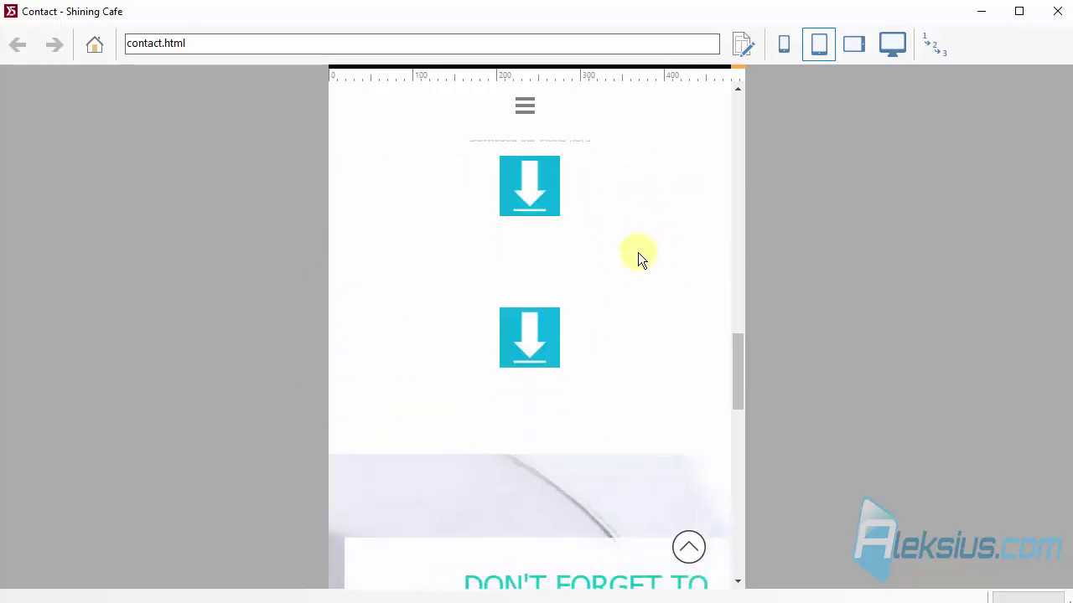
pyautogui.scroll(4, 637, 252)
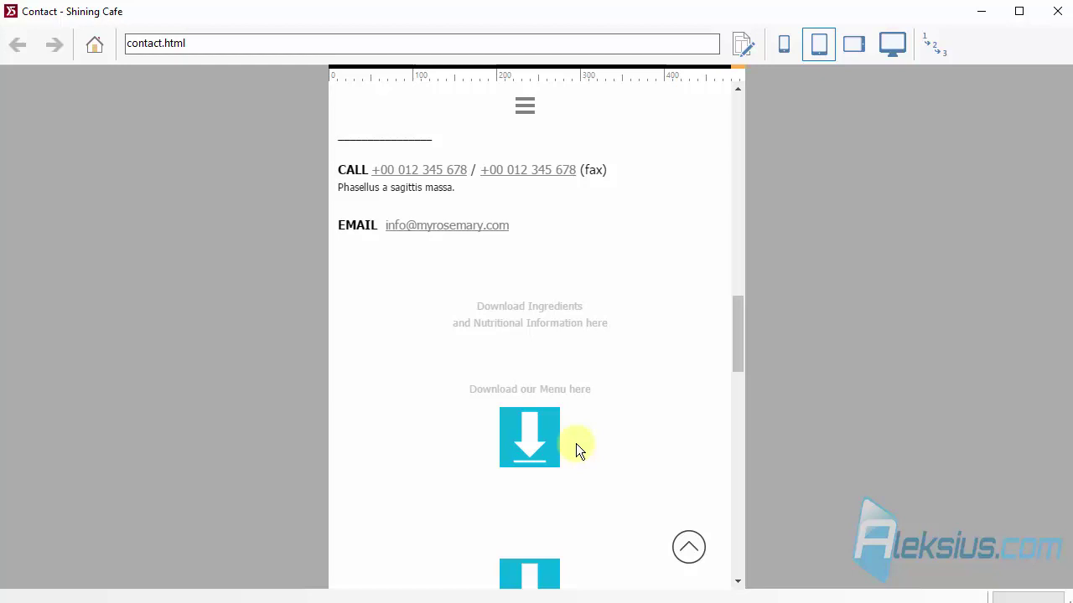
pyautogui.scroll(-8, 576, 443)
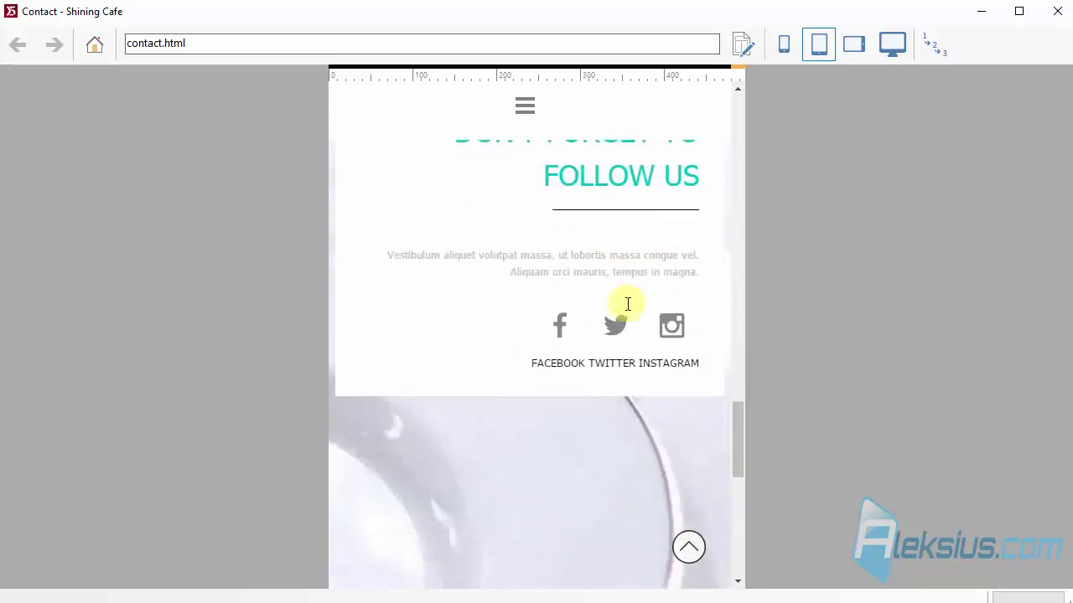
pyautogui.scroll(-4, 628, 304)
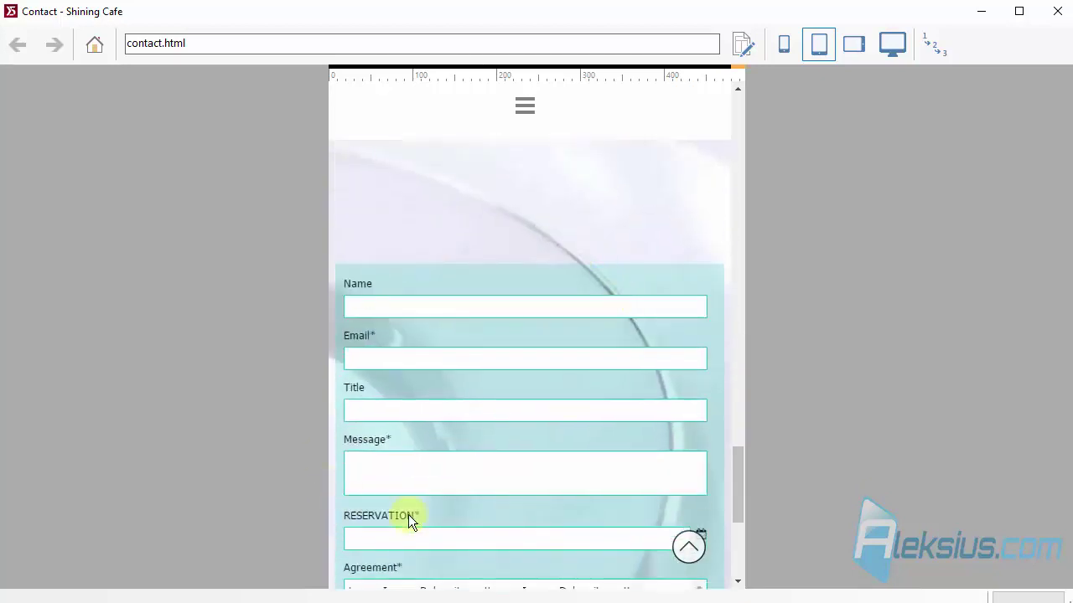
pyautogui.scroll(-3, 417, 499)
pyautogui.click(1058, 11)
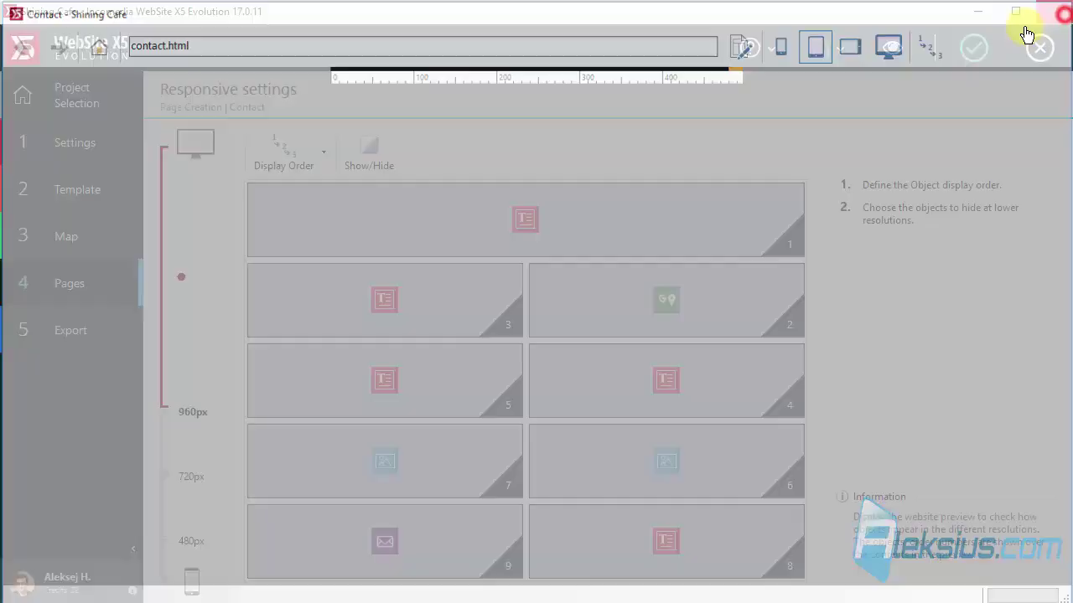
# Renumber the Contact page's nine blocks 1–9 row by row, left before right, with the map third.
pyautogui.click(283, 149)
pyautogui.click(421, 454)
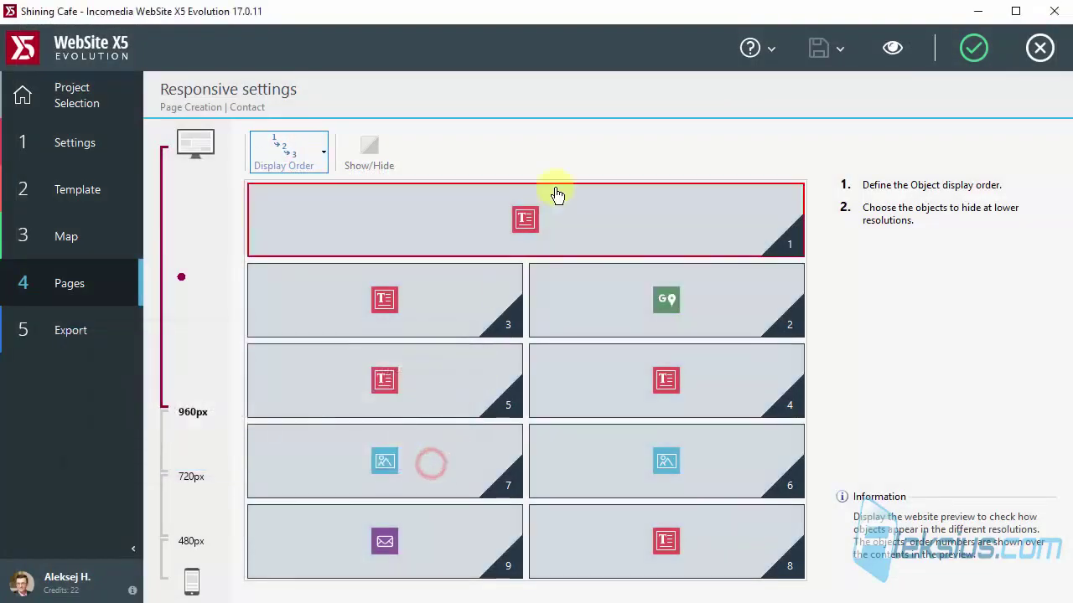
pyautogui.click(680, 220)
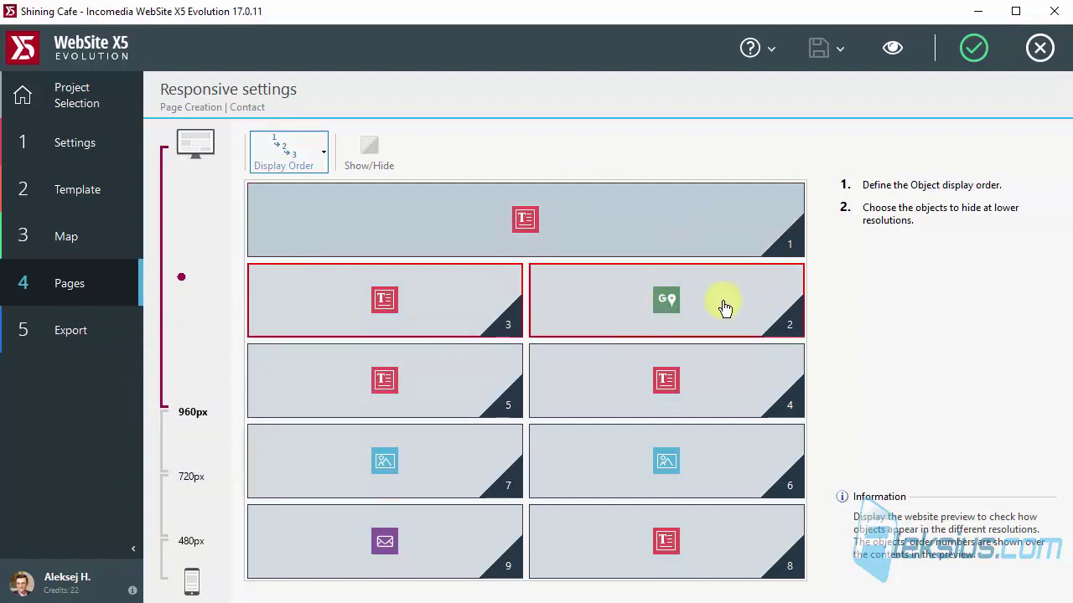
pyautogui.click(480, 298)
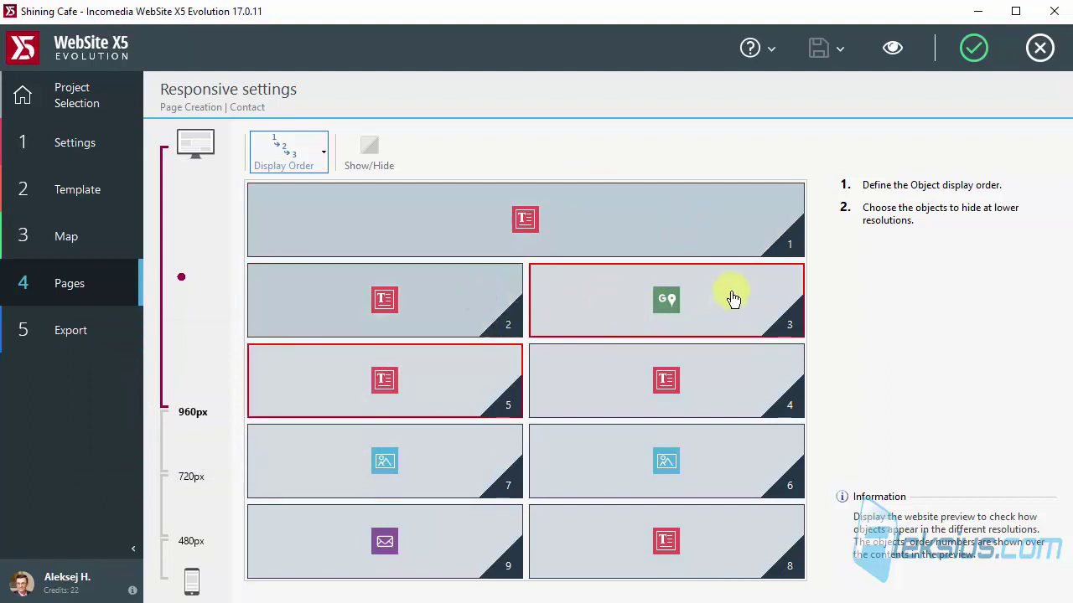
pyautogui.click(734, 300)
pyautogui.click(472, 387)
pyautogui.click(696, 380)
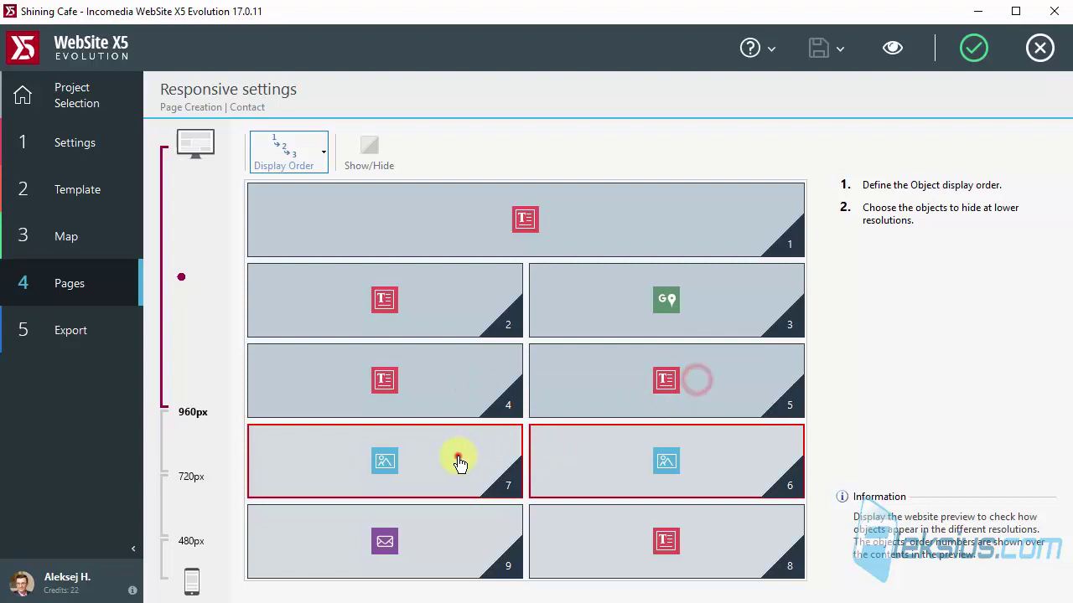
pyautogui.click(458, 464)
pyautogui.click(678, 465)
pyautogui.click(421, 529)
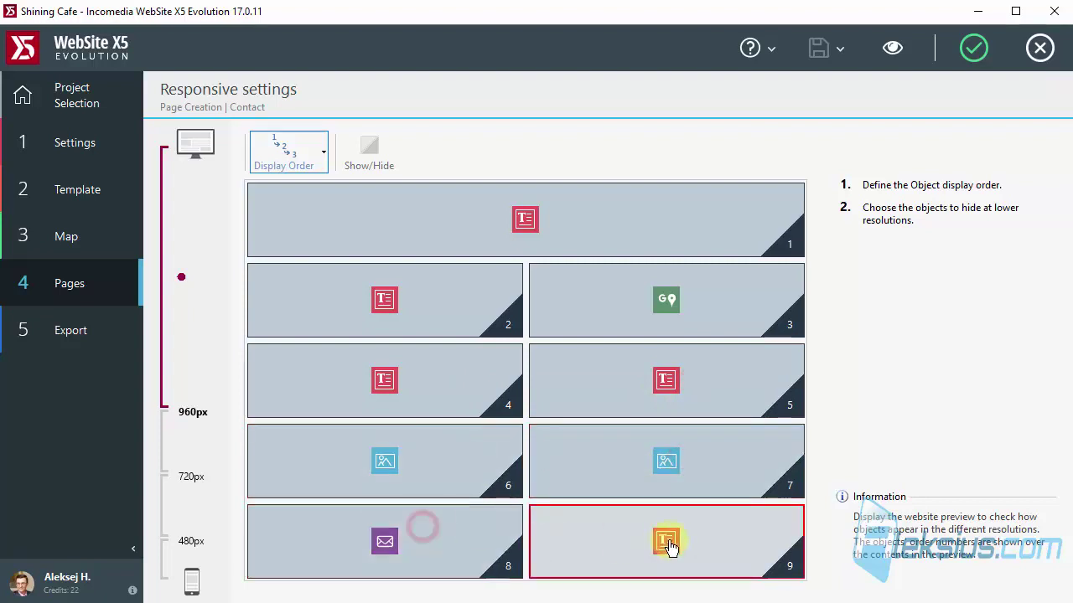
pyautogui.click(668, 543)
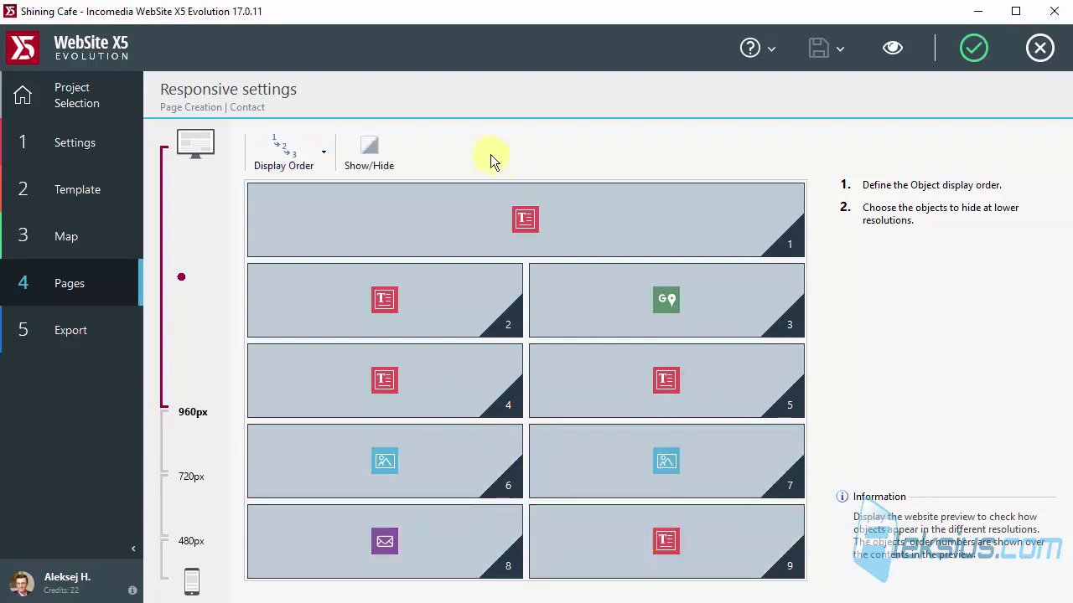
pyautogui.click(903, 49)
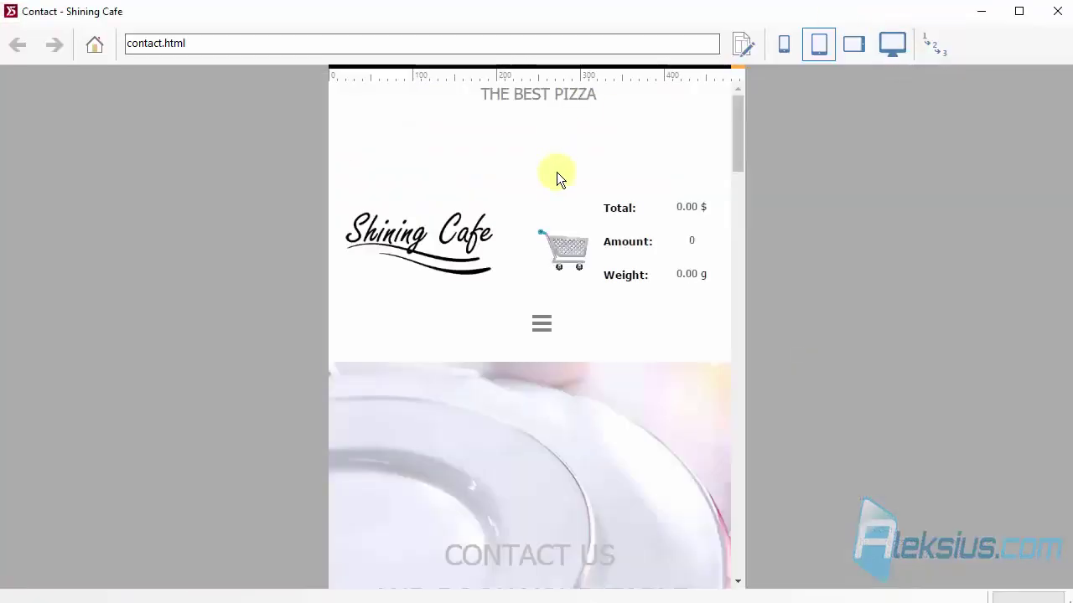
pyautogui.scroll(-5, 555, 180)
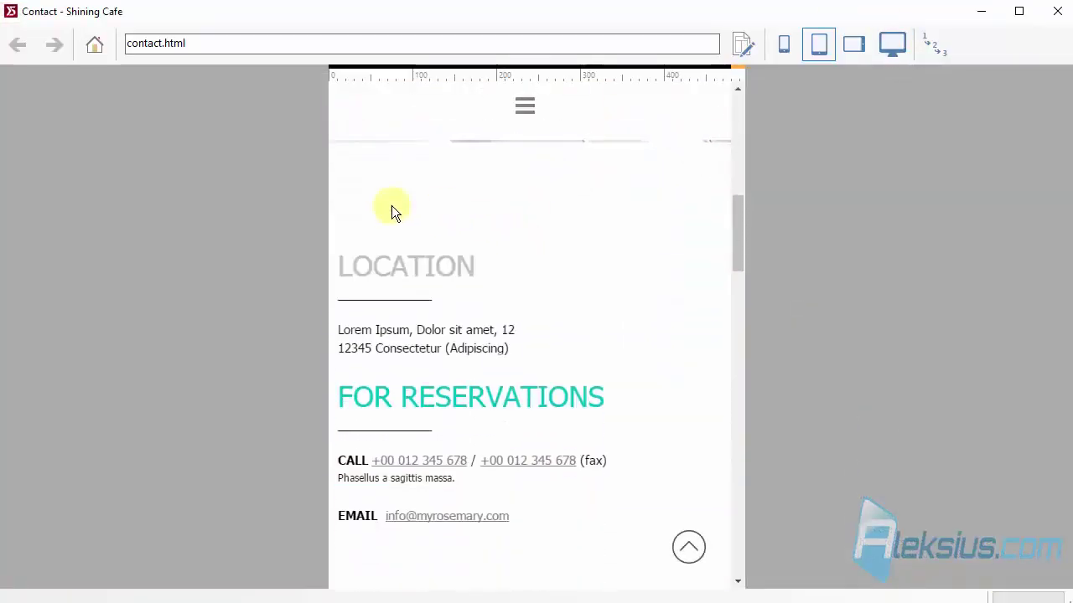
pyautogui.scroll(-10, 553, 334)
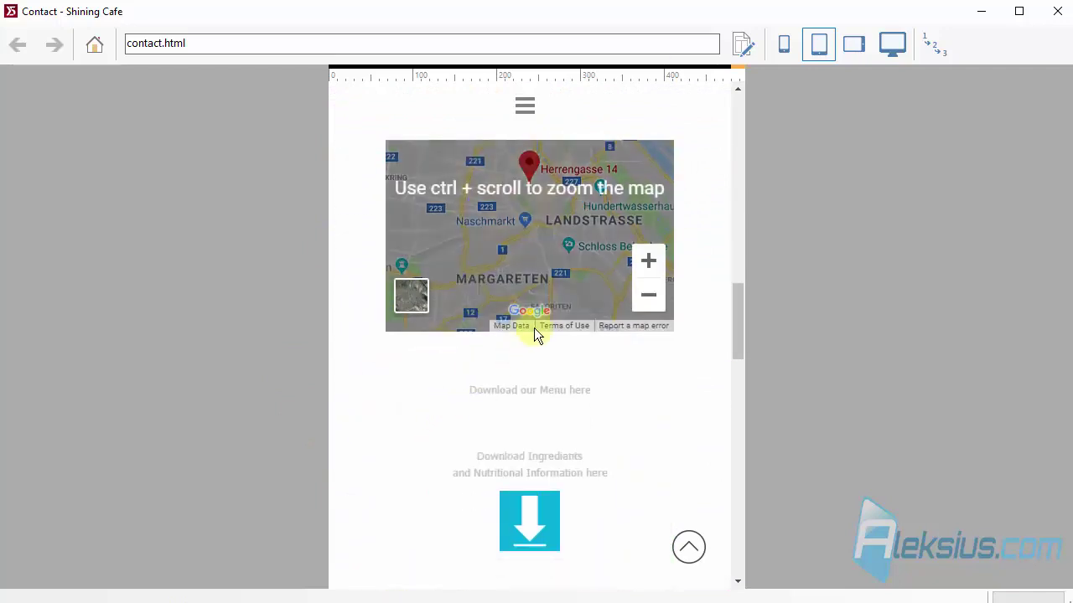
pyautogui.scroll(-8, 553, 314)
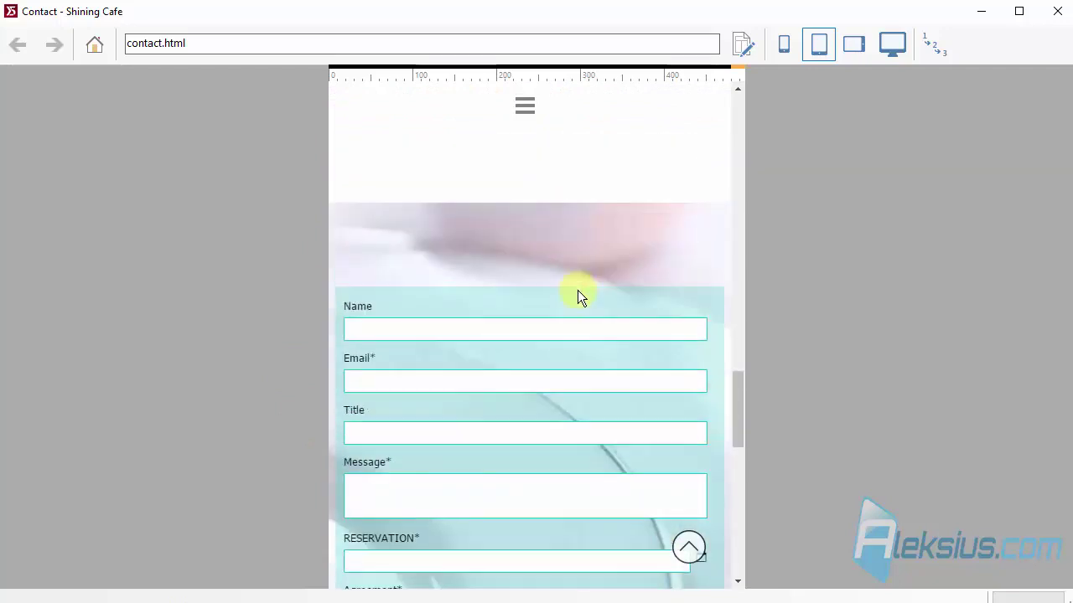
pyautogui.scroll(-10, 650, 389)
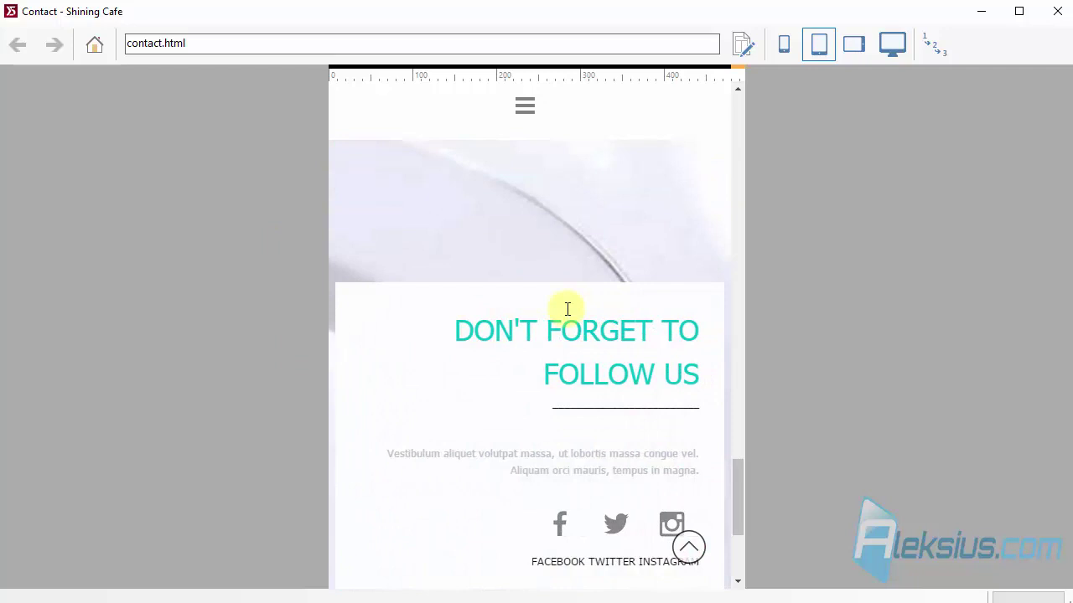
pyautogui.click(1053, 15)
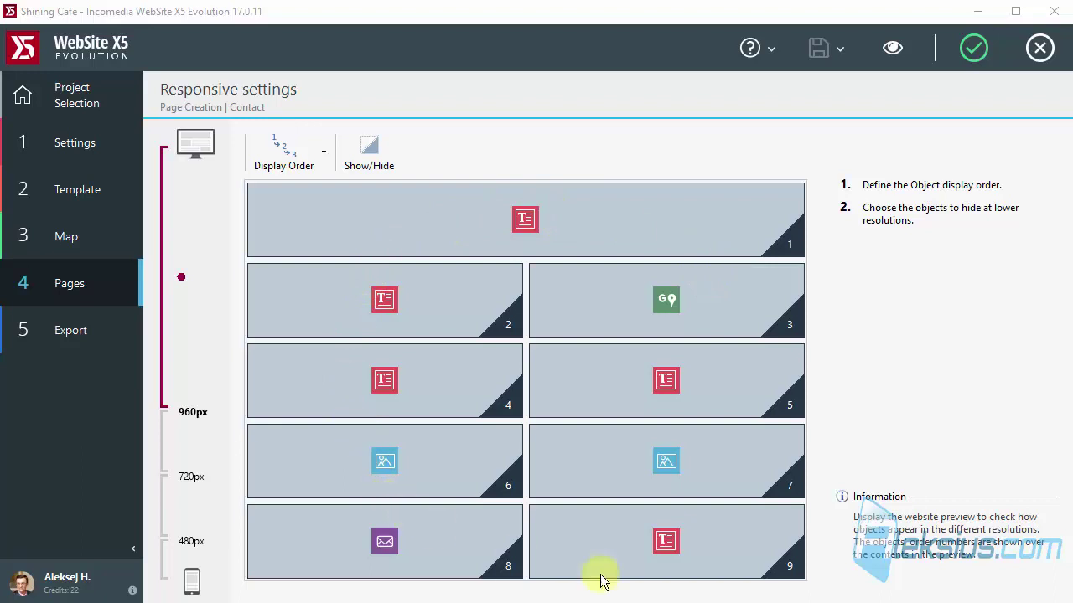
# Check the layout at the 960–720px and 720–480px ranges, then return to the desktop range.
pyautogui.click(210, 439)
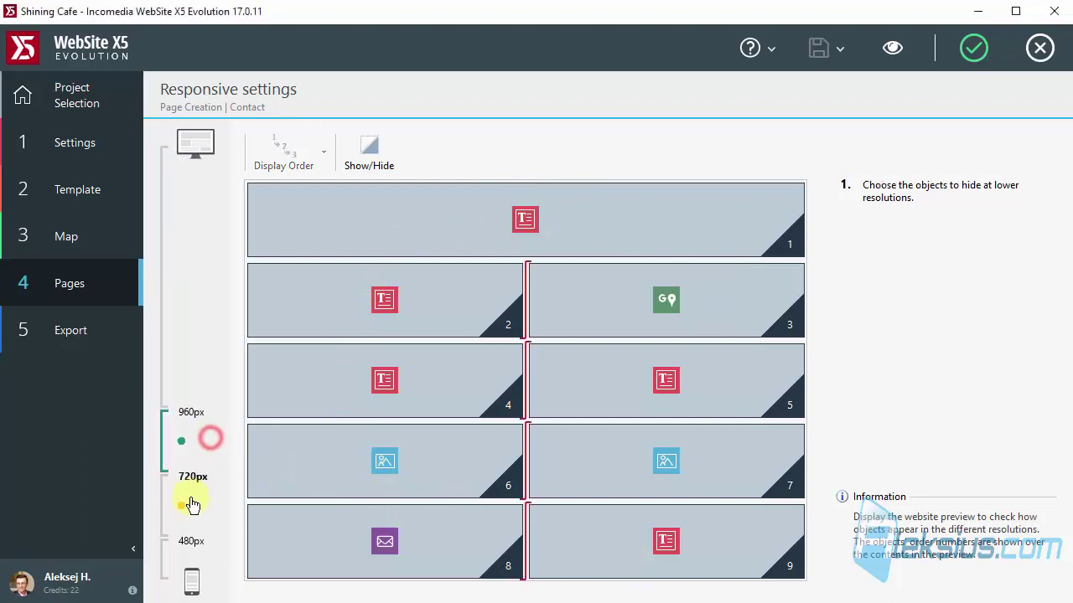
pyautogui.click(187, 503)
pyautogui.click(184, 556)
pyautogui.click(197, 335)
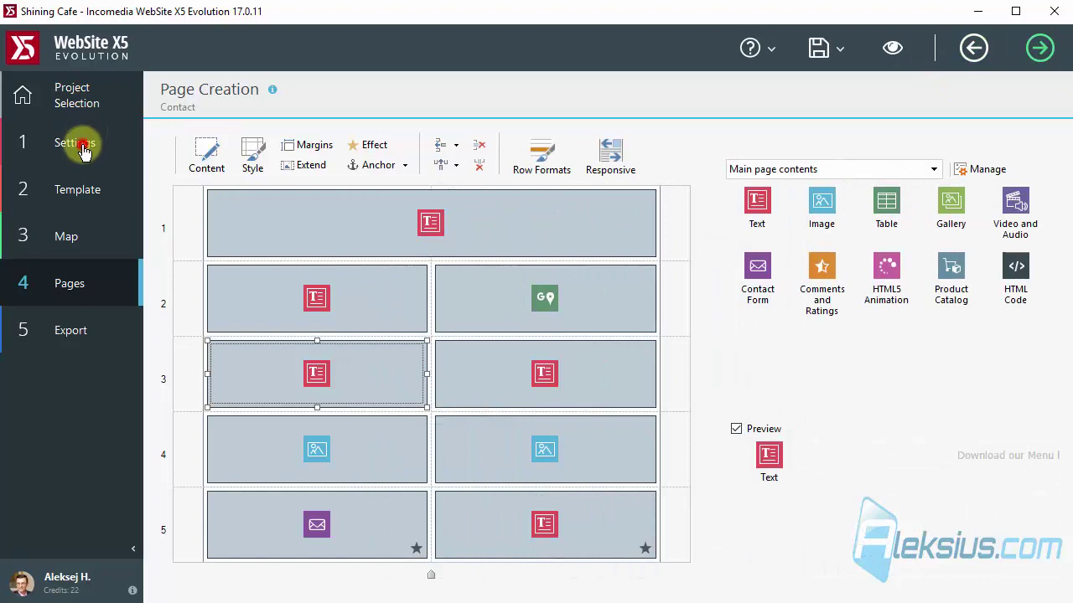
# Open Privacy and Security from the website's Advanced settings.
pyautogui.click(83, 145)
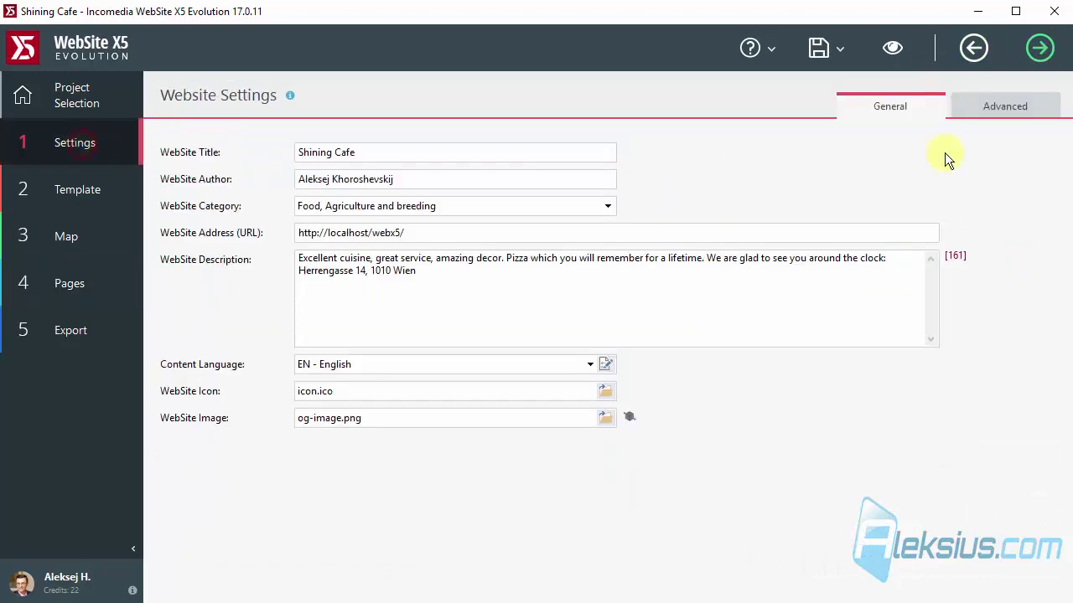
pyautogui.click(994, 108)
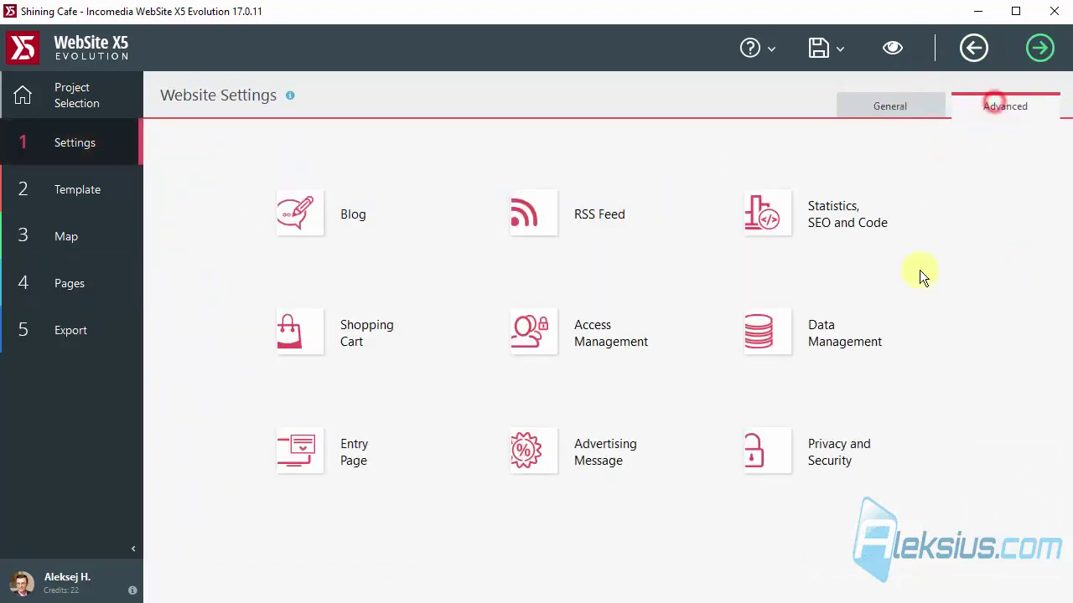
pyautogui.click(839, 457)
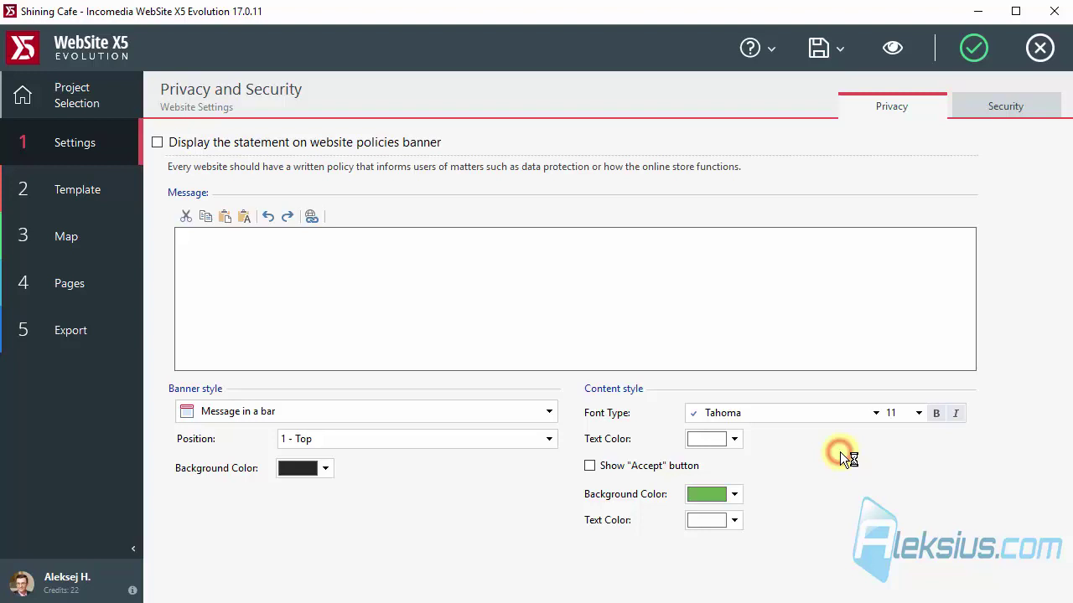
# Turn on the policies banner with the Message in a bar style and a light grey content background.
pyautogui.click(351, 143)
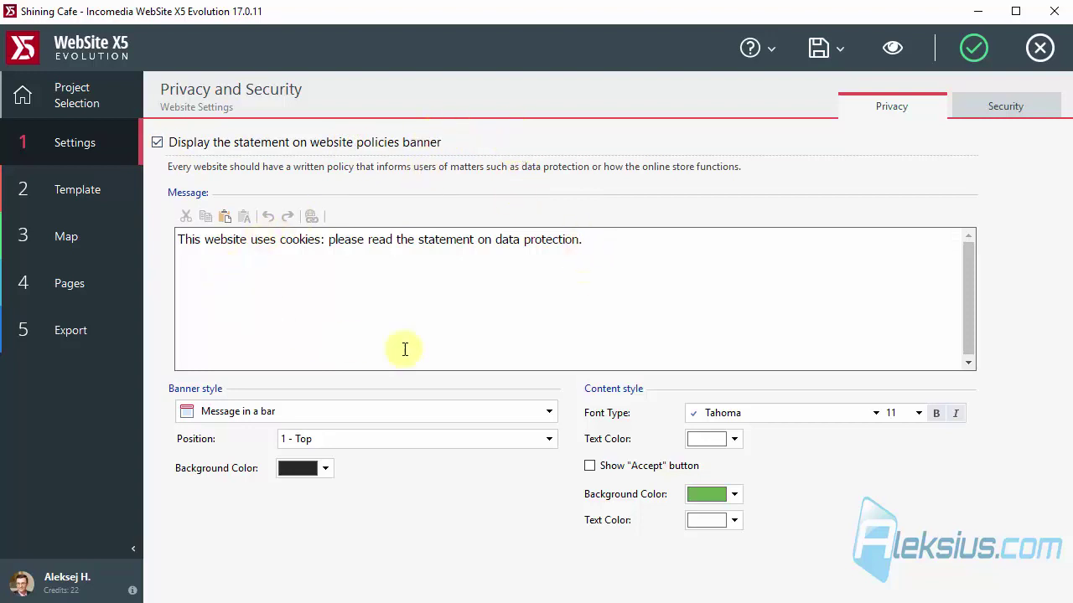
pyautogui.click(409, 405)
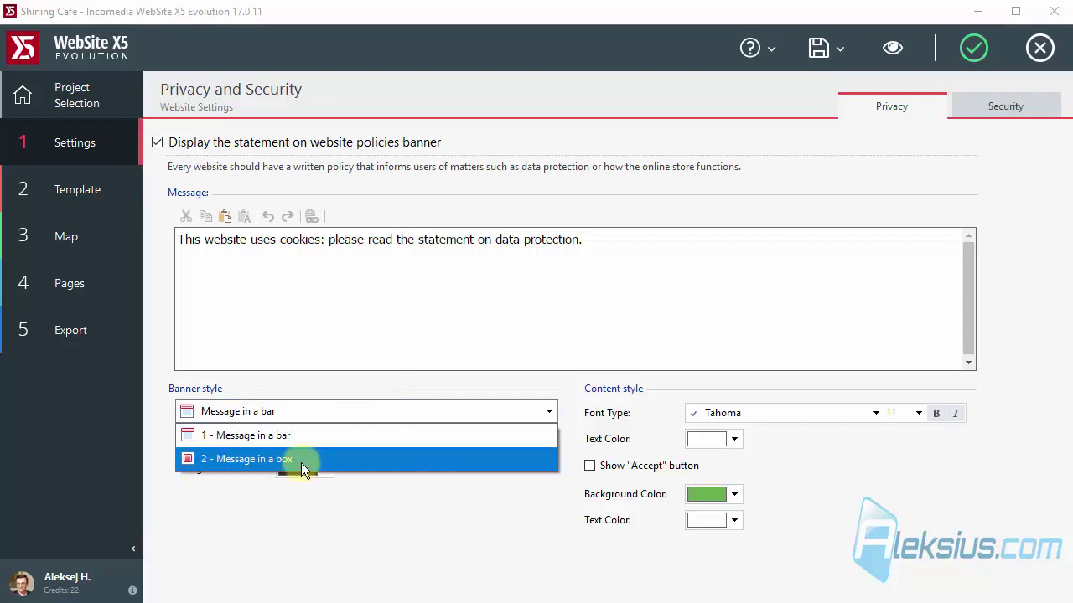
pyautogui.click(457, 551)
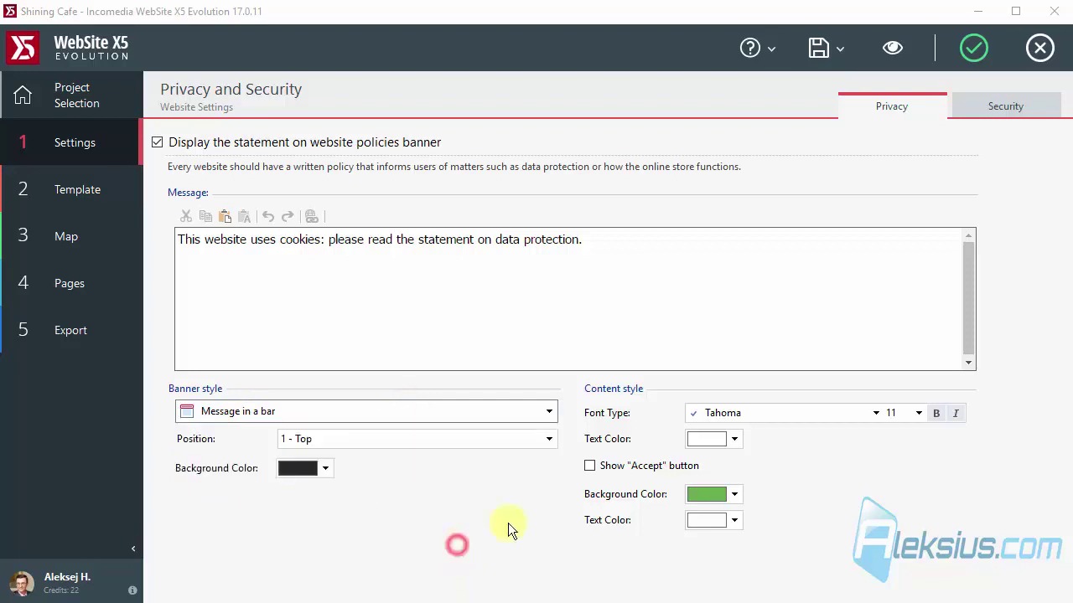
pyautogui.click(733, 494)
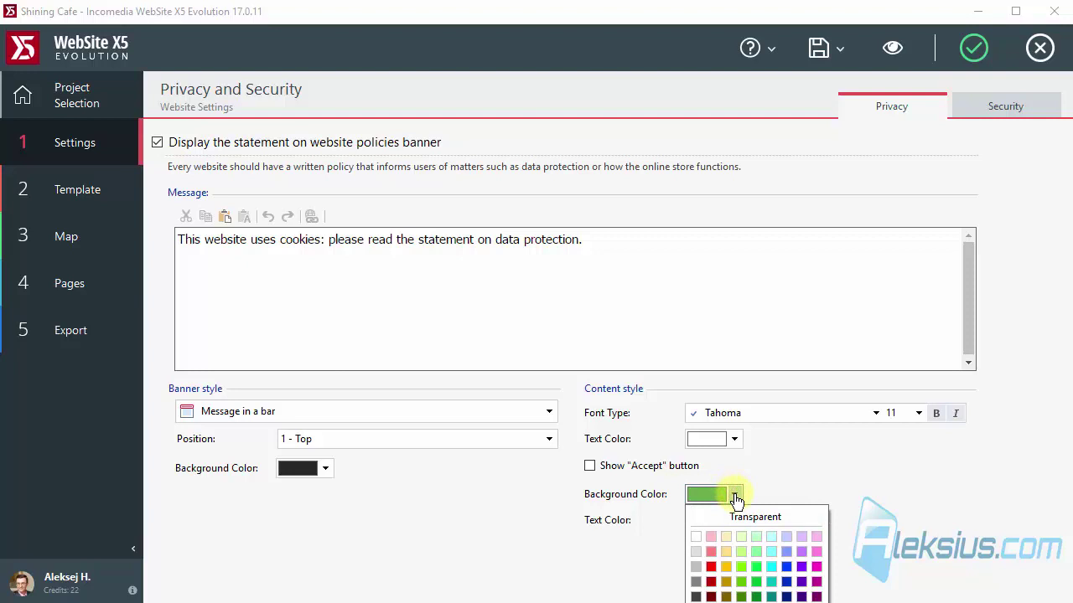
pyautogui.click(696, 551)
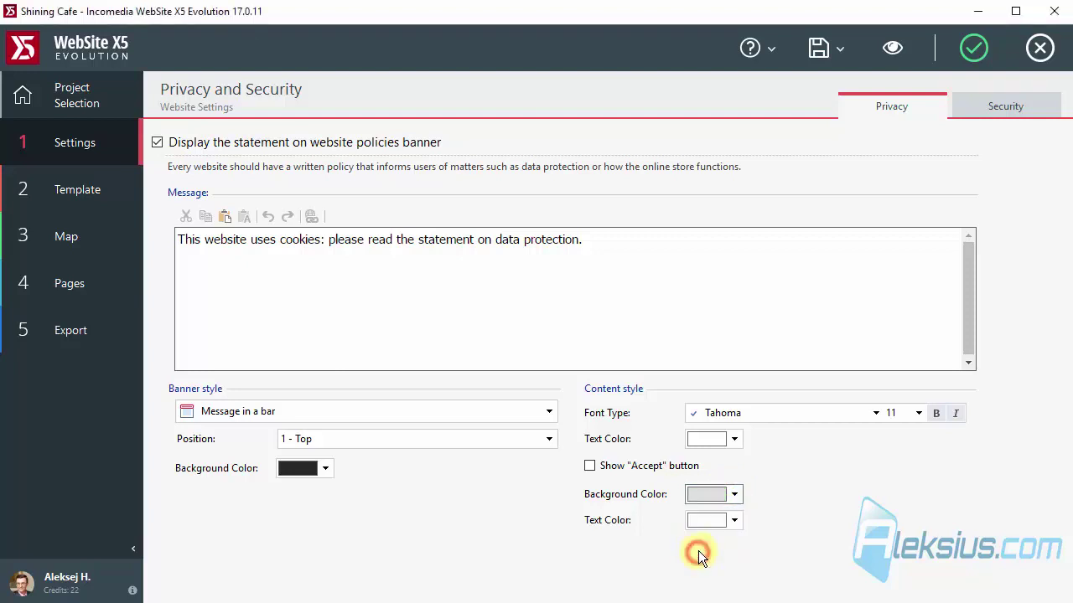
# Set the banner message font size to 12 and its text colour to black.
pyautogui.click(918, 414)
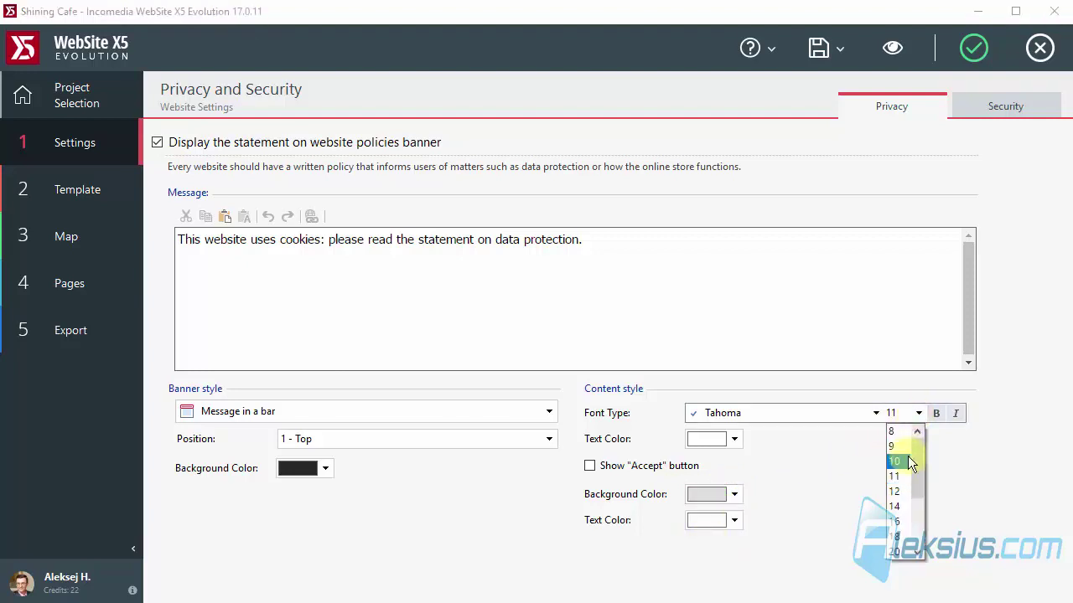
pyautogui.click(897, 491)
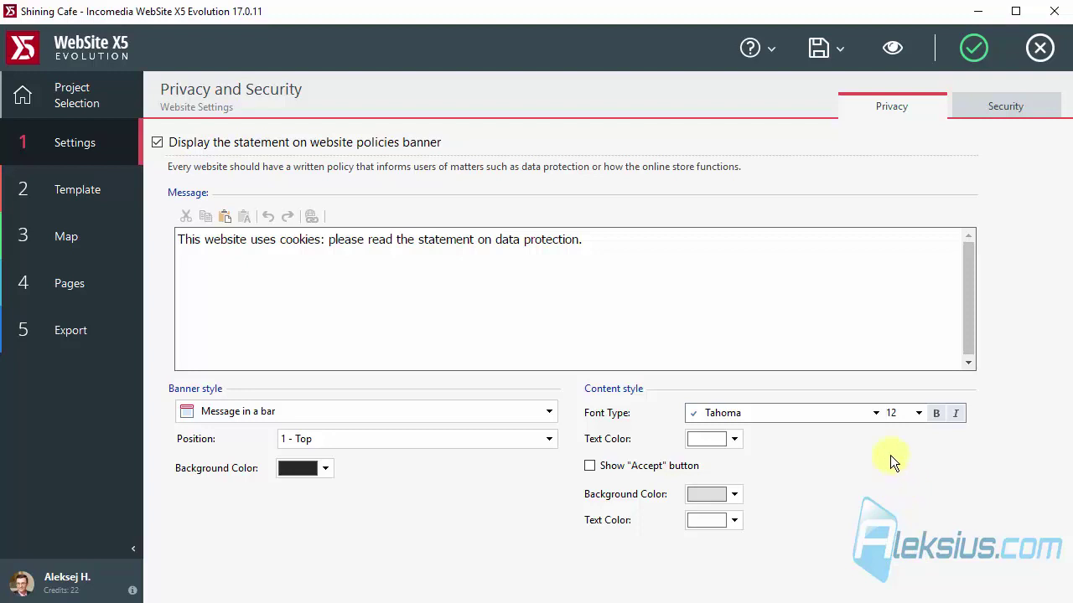
pyautogui.click(734, 442)
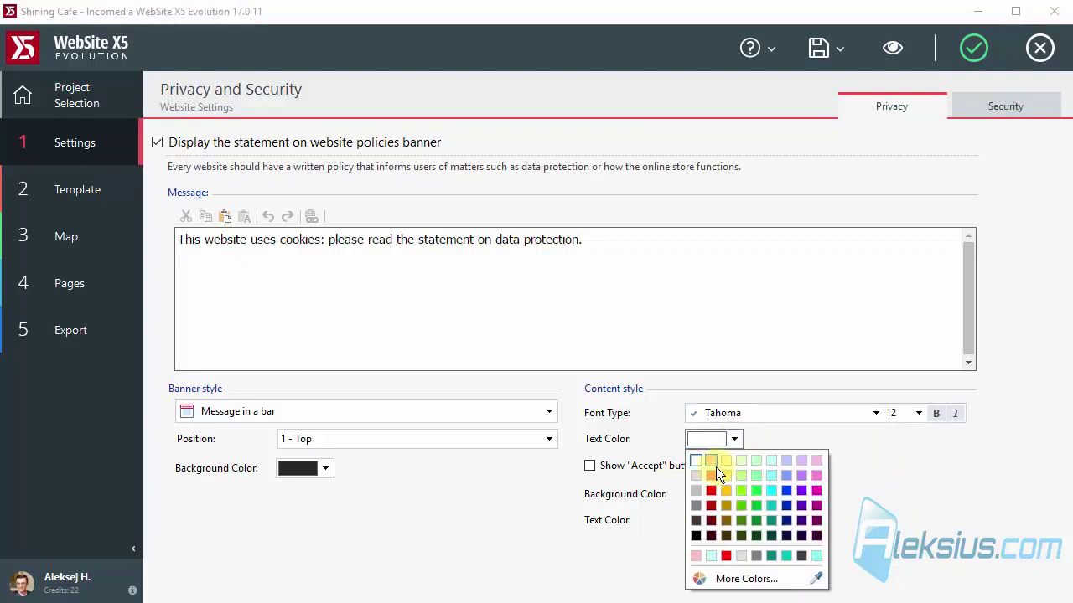
pyautogui.click(696, 533)
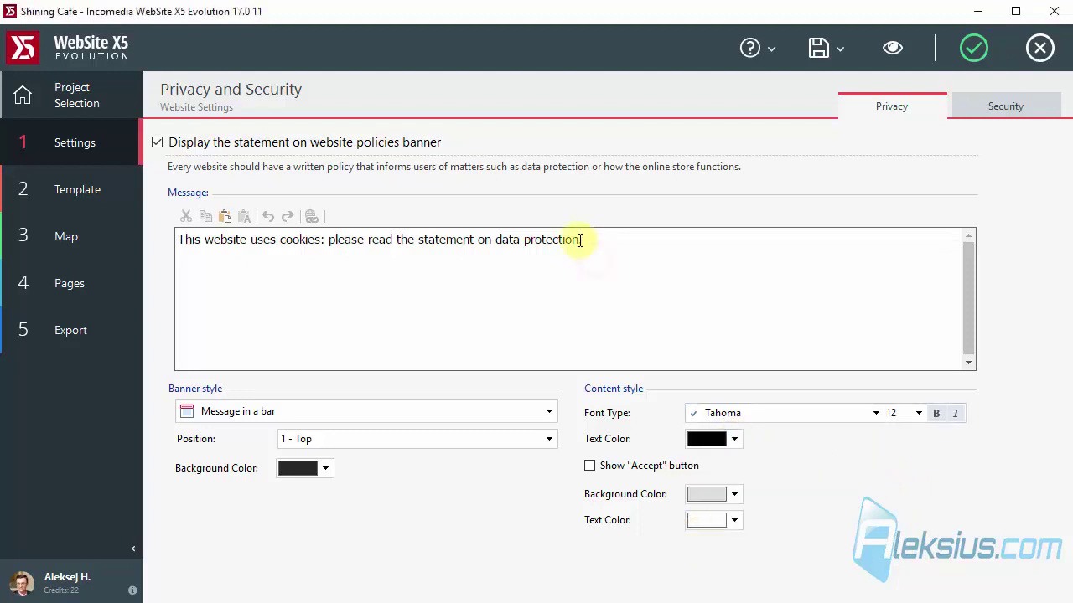
# Link the banner words 'on data protection' to the Contact website page.
pyautogui.moveTo(578, 240); pyautogui.dragTo(466, 238)
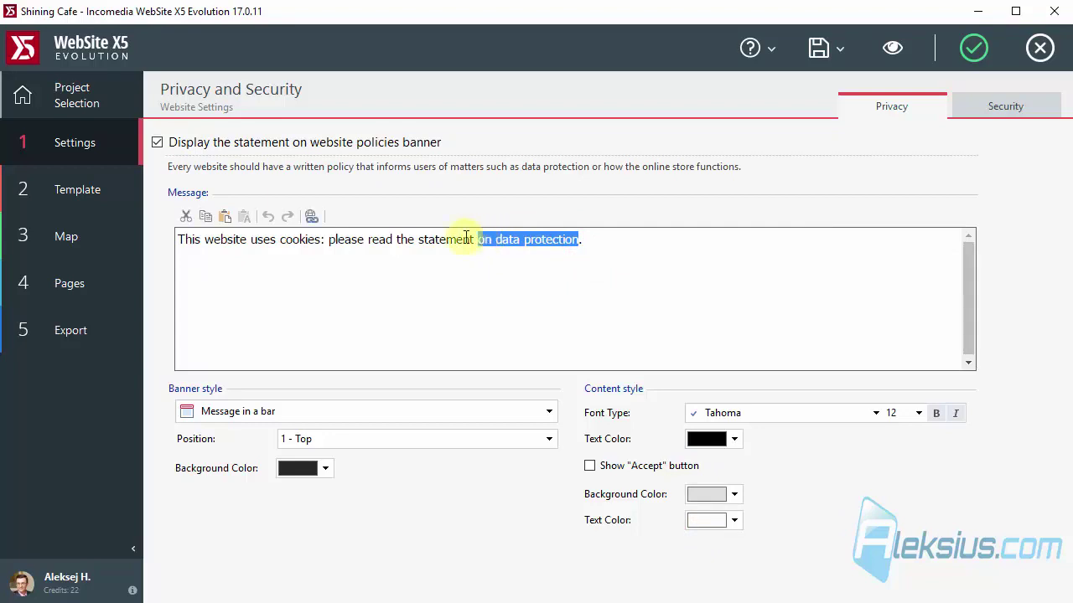
pyautogui.click(314, 217)
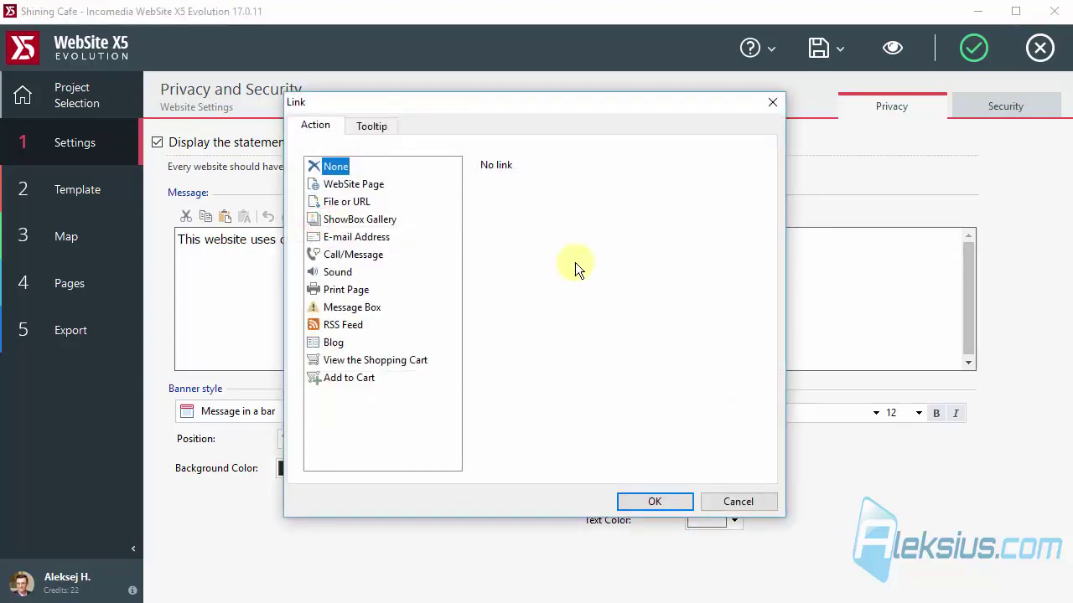
pyautogui.click(384, 184)
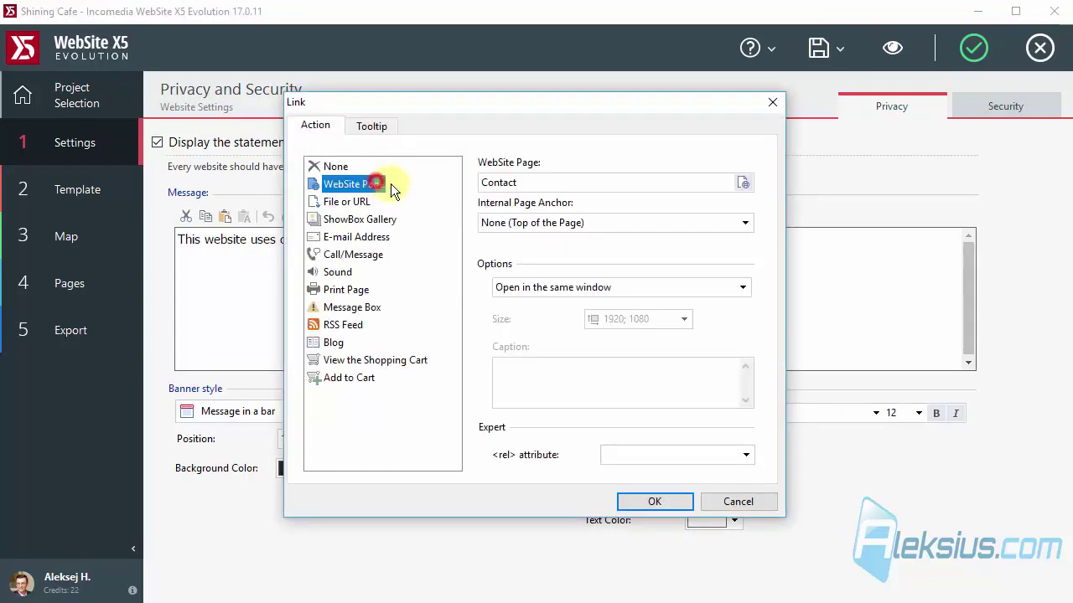
pyautogui.click(744, 183)
pyautogui.click(430, 245)
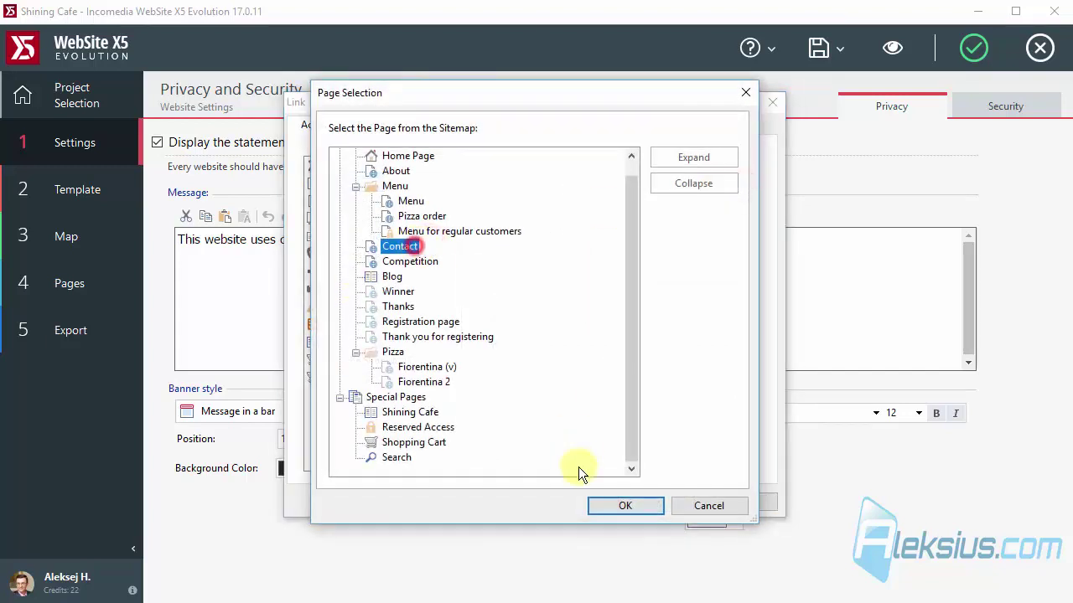
pyautogui.click(625, 506)
pyautogui.click(635, 499)
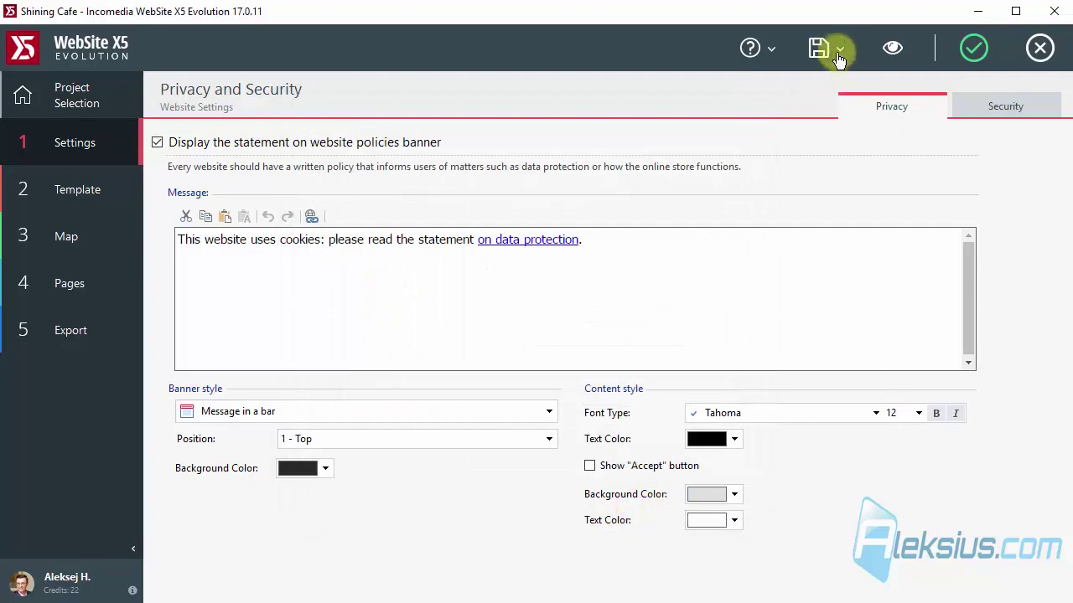
pyautogui.click(892, 48)
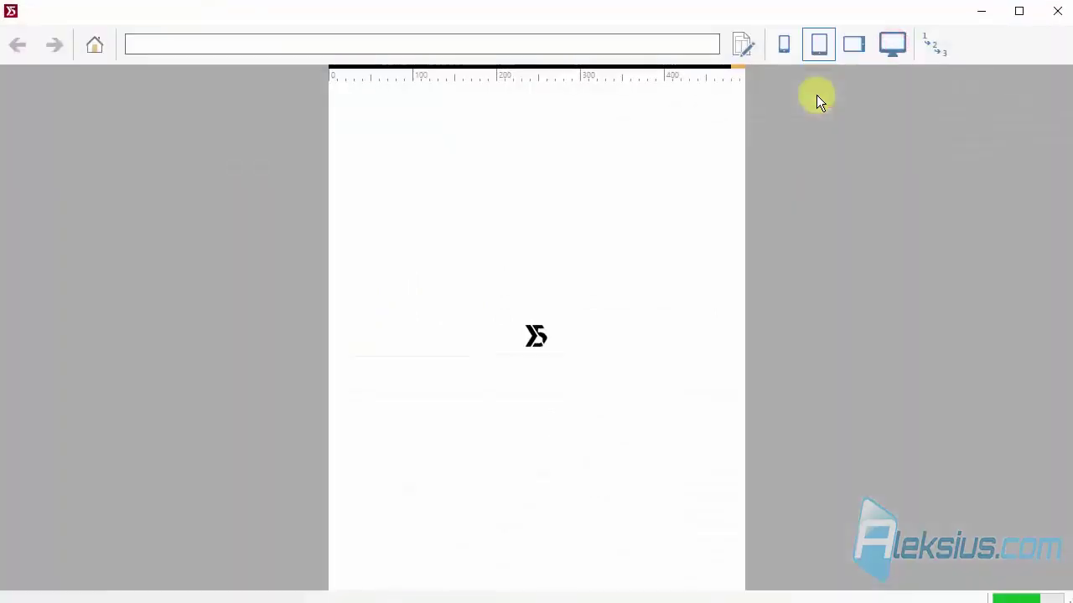
pyautogui.click(893, 43)
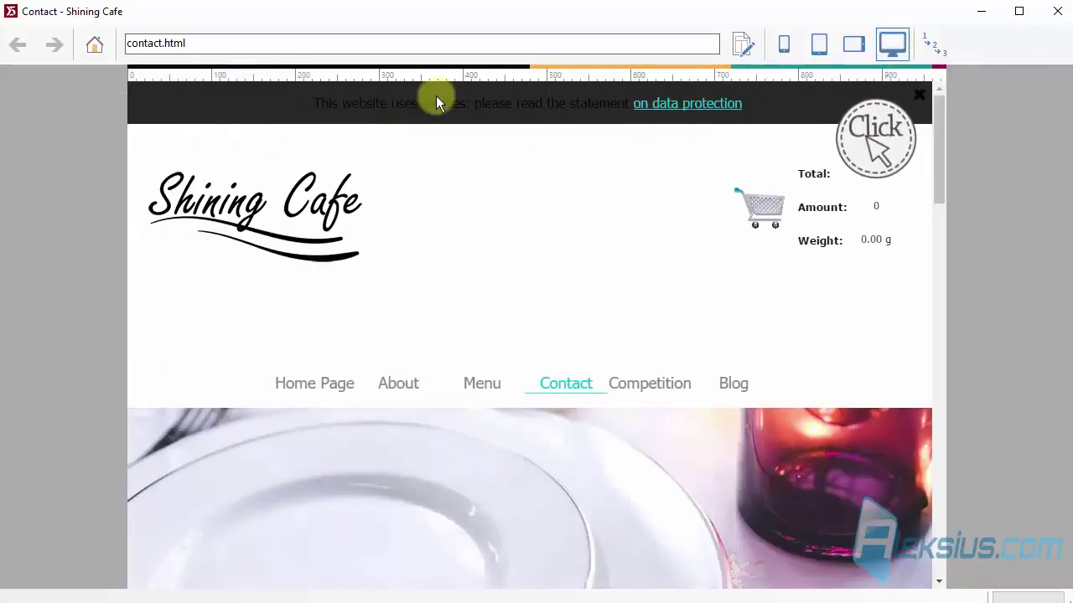
pyautogui.moveTo(435, 98); pyautogui.dragTo(208, 99)
pyautogui.click(391, 107)
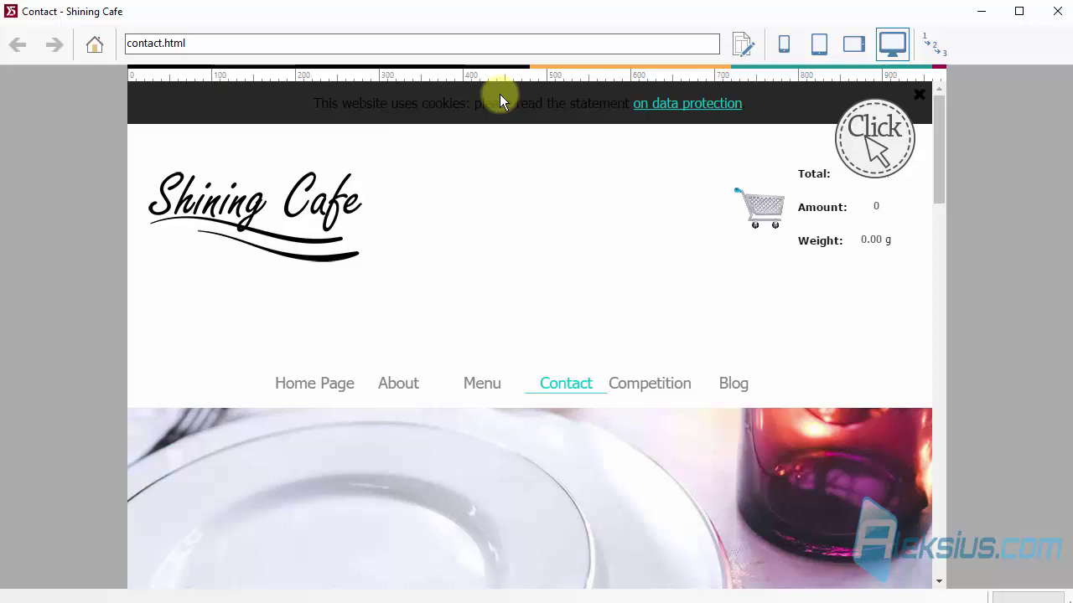
# Make the banner background white and the Accept button white with black text.
pyautogui.click(1058, 12)
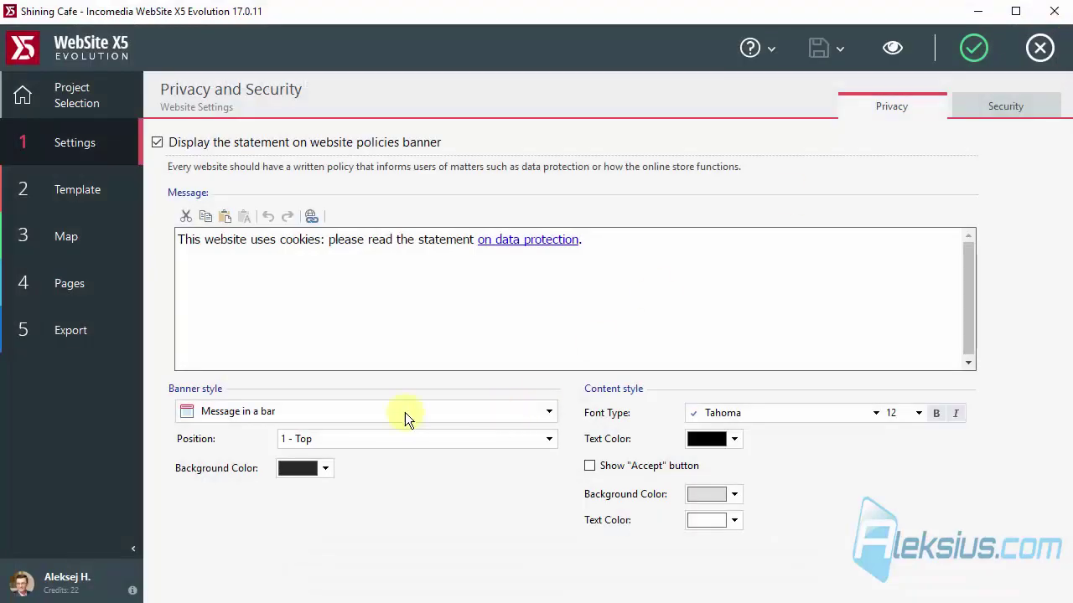
pyautogui.click(312, 470)
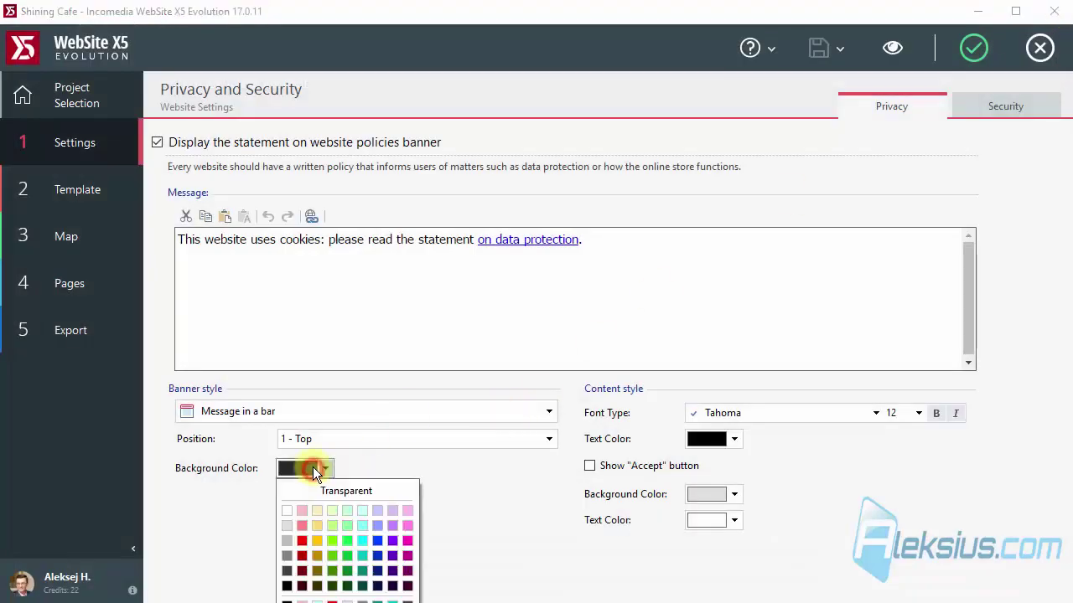
pyautogui.click(288, 511)
pyautogui.click(731, 521)
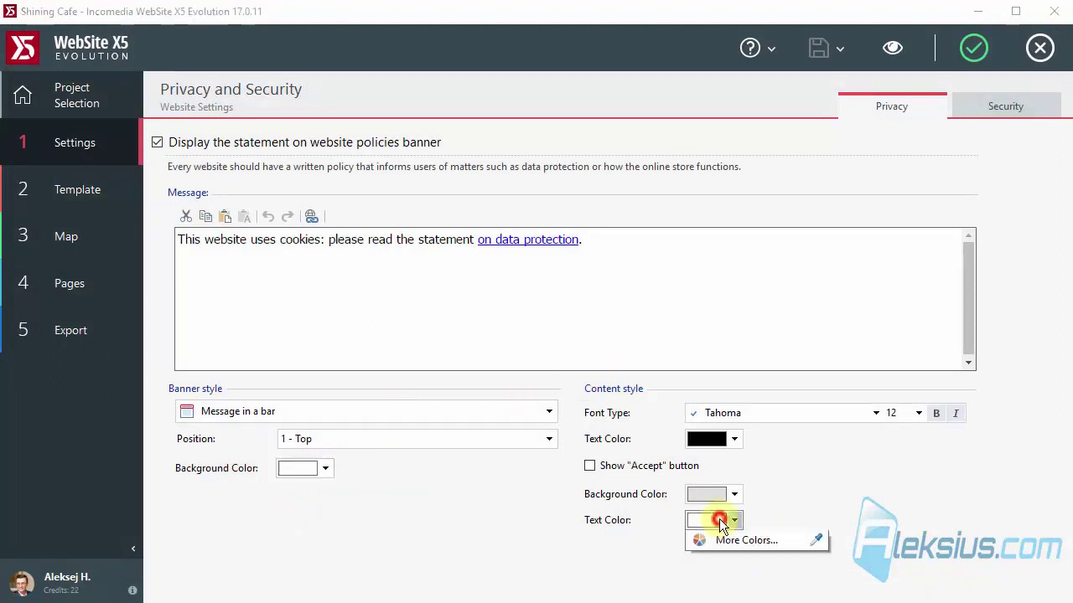
pyautogui.click(696, 596)
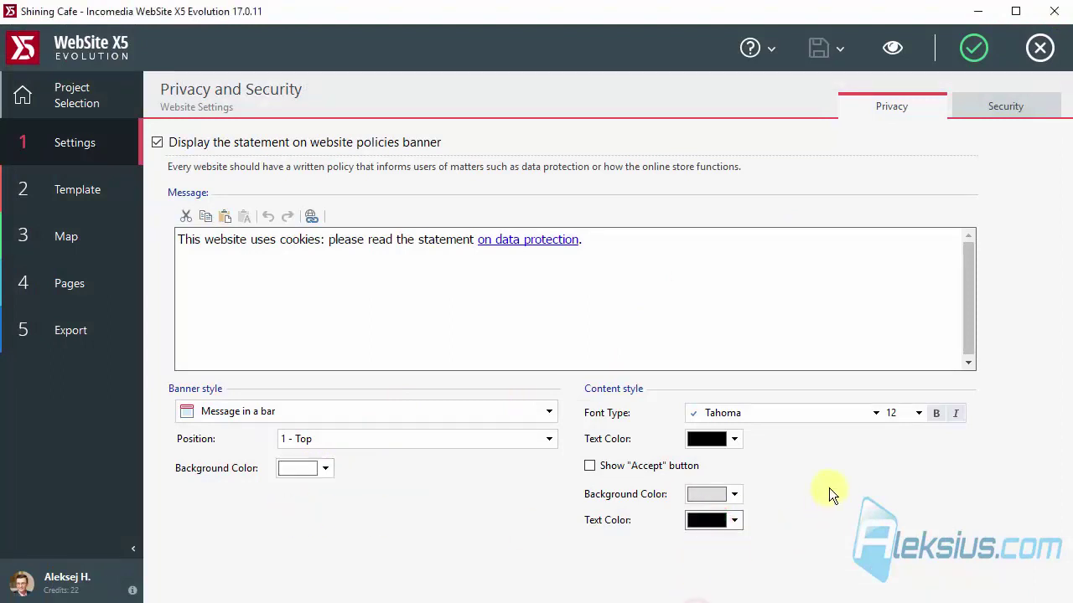
pyautogui.click(737, 494)
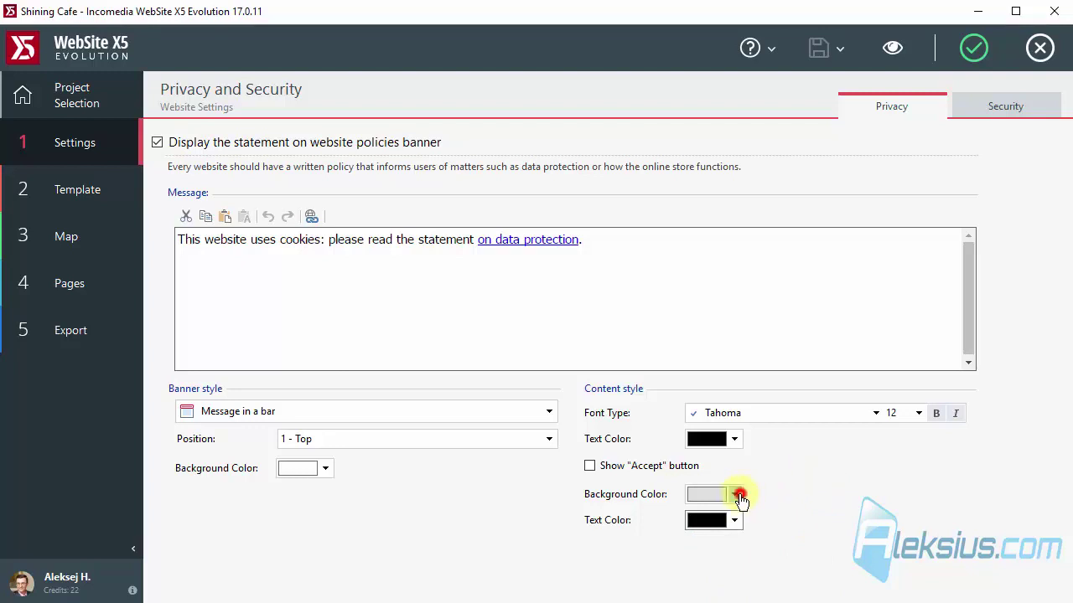
pyautogui.click(697, 535)
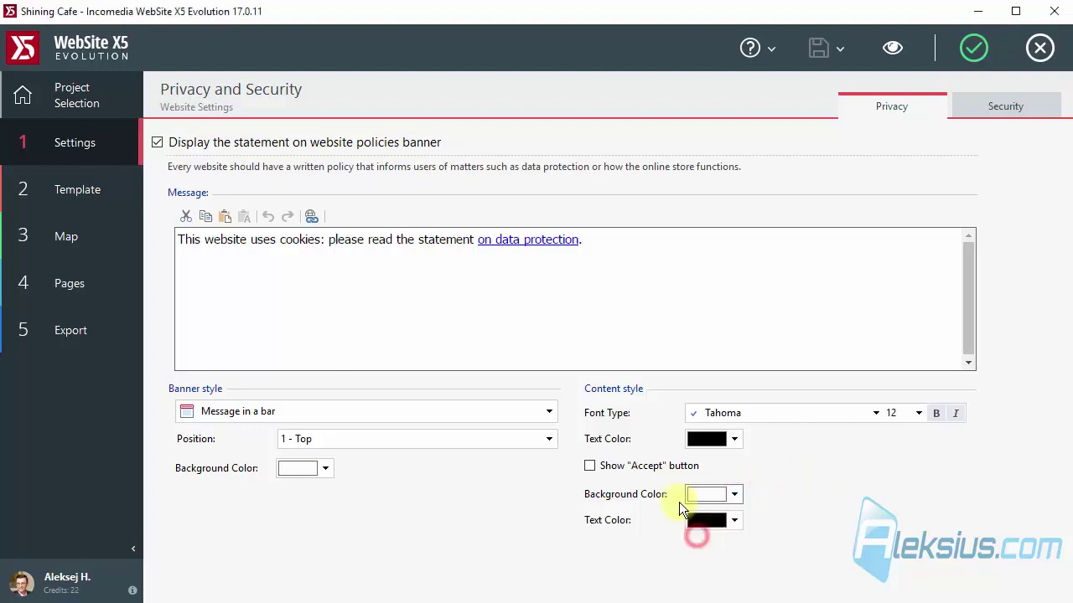
# Show the Accept button and set the banner Position to 2 - Bottom.
pyautogui.click(614, 467)
pyautogui.click(500, 439)
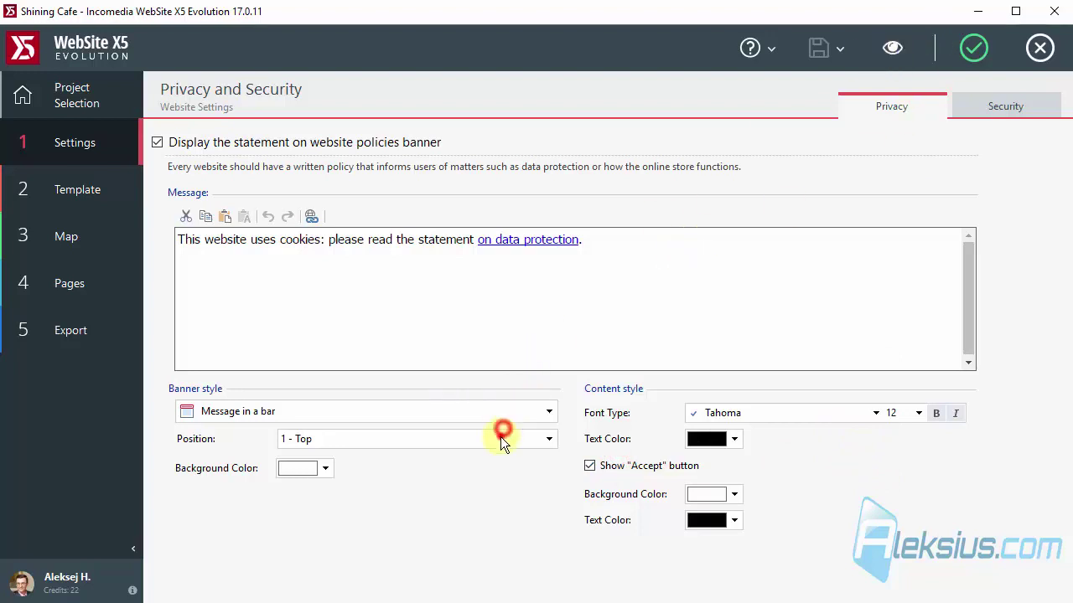
pyautogui.click(470, 461)
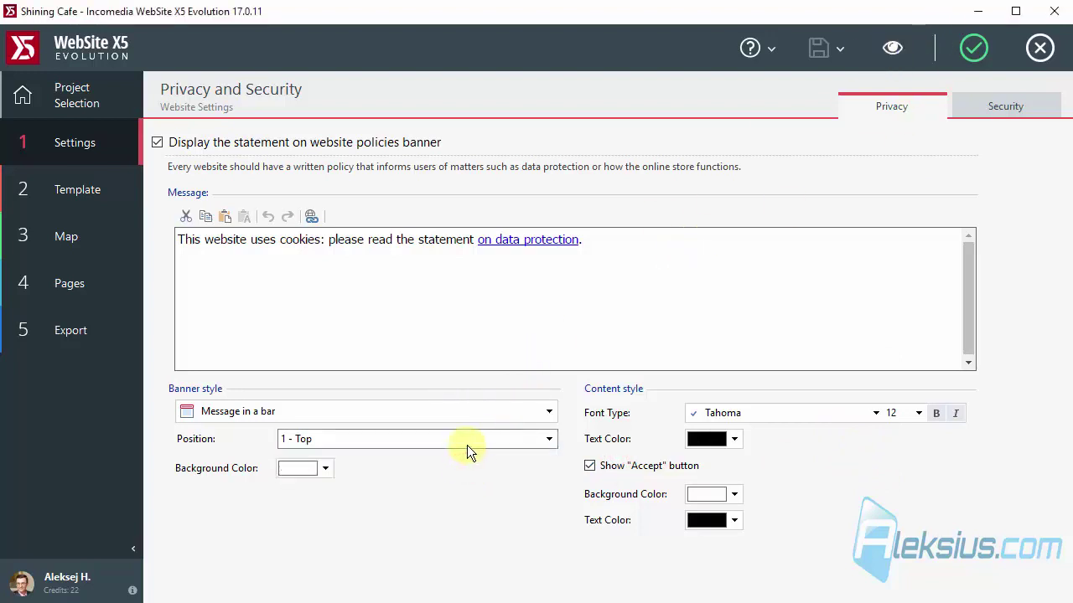
pyautogui.click(467, 445)
pyautogui.click(465, 475)
# Preview the site at desktop width to check the white bottom banner.
pyautogui.click(890, 48)
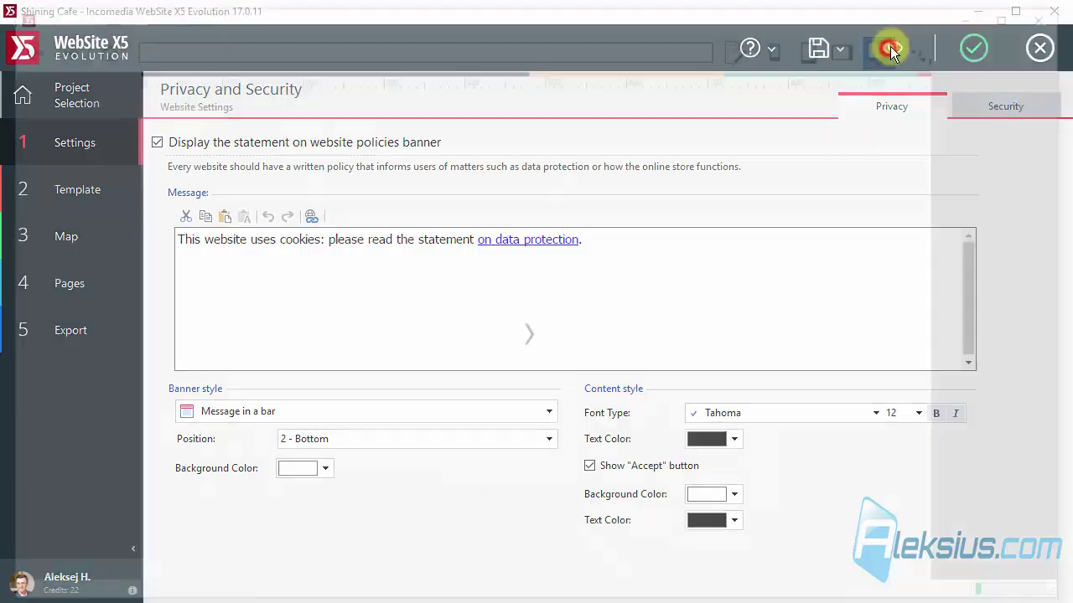
pyautogui.click(884, 39)
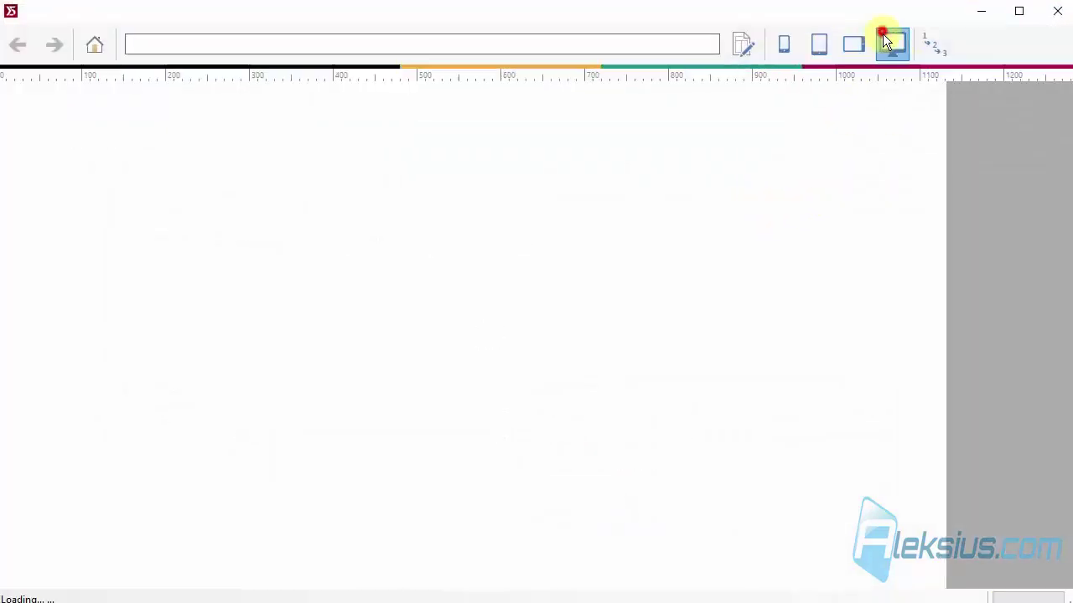
pyautogui.scroll(-10, 807, 252)
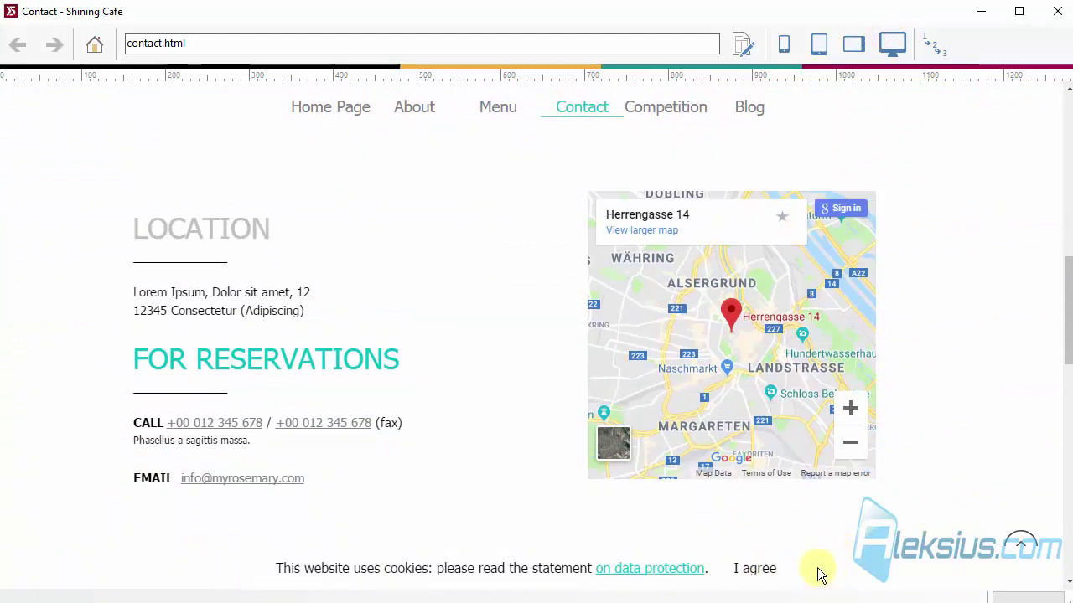
pyautogui.click(1057, 11)
# Change the banner background to light grey and preview the result.
pyautogui.click(283, 468)
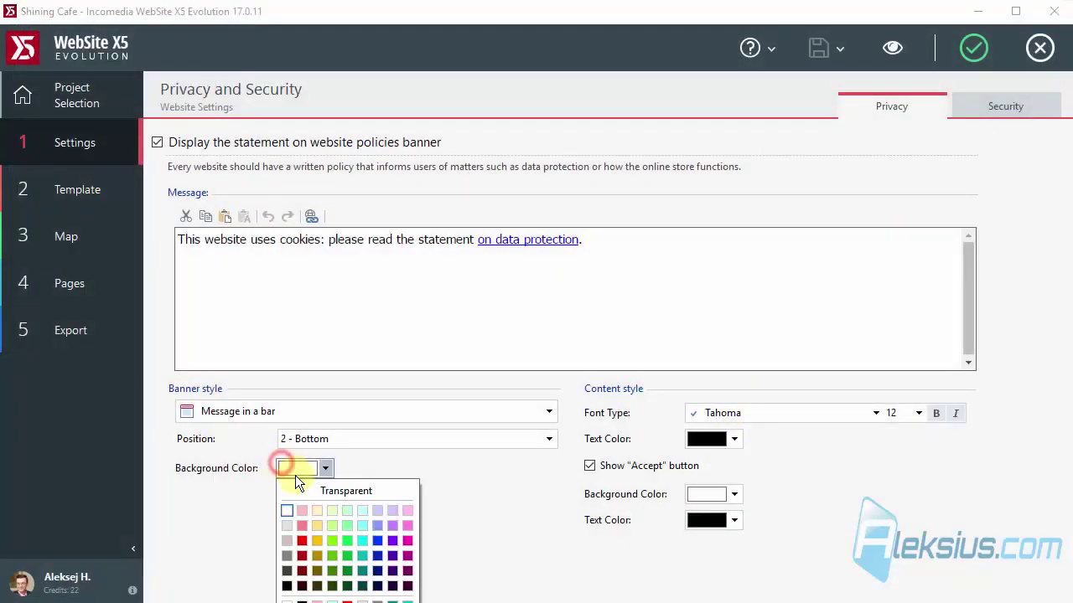
pyautogui.click(290, 528)
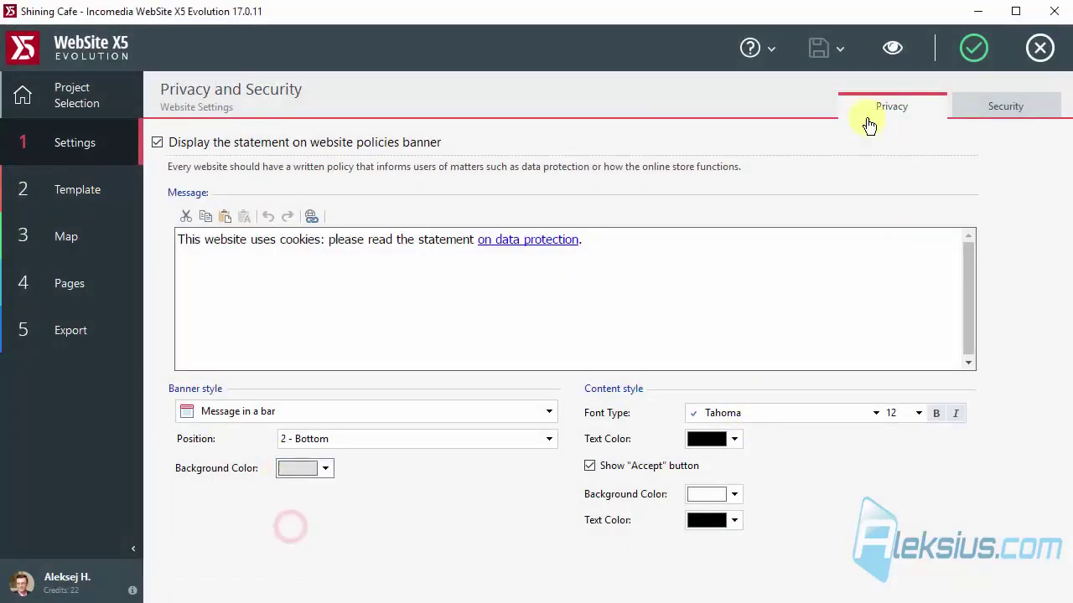
pyautogui.click(895, 47)
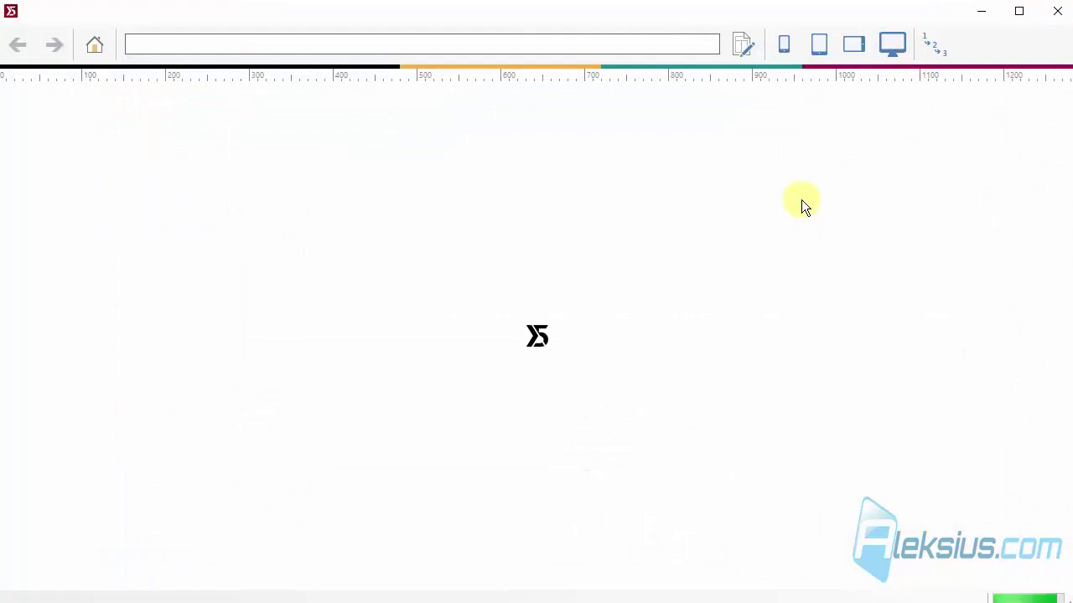
pyautogui.scroll(-2, 802, 222)
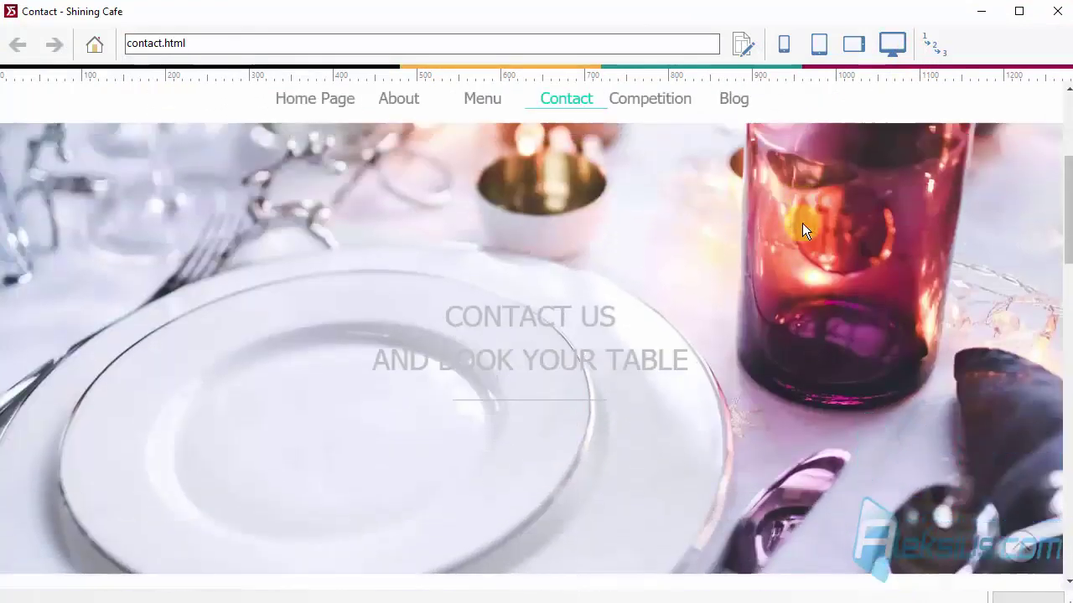
pyautogui.scroll(-6, 802, 223)
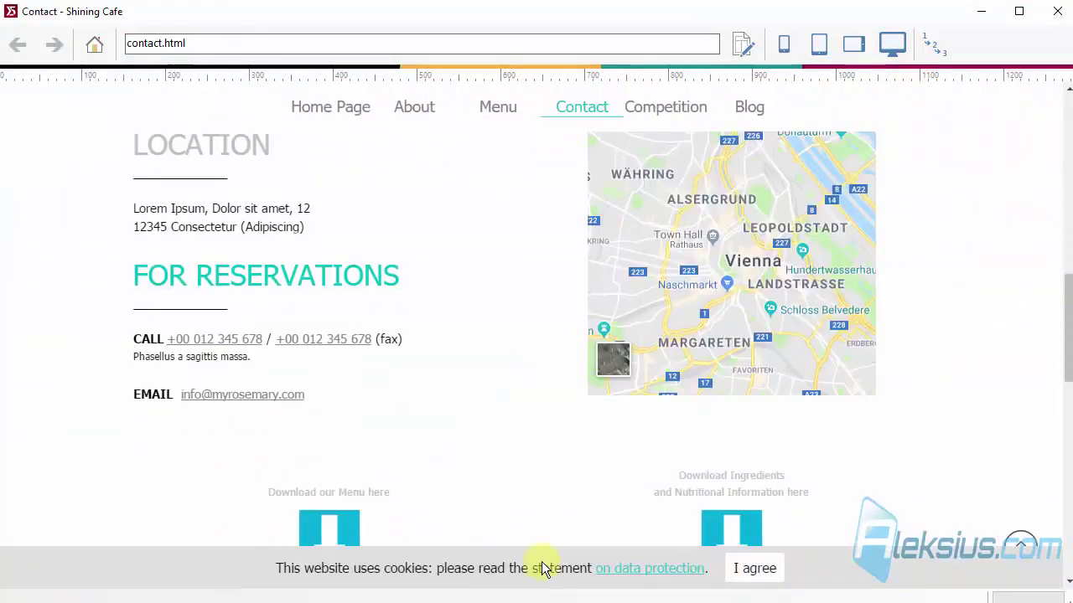
pyautogui.click(1058, 12)
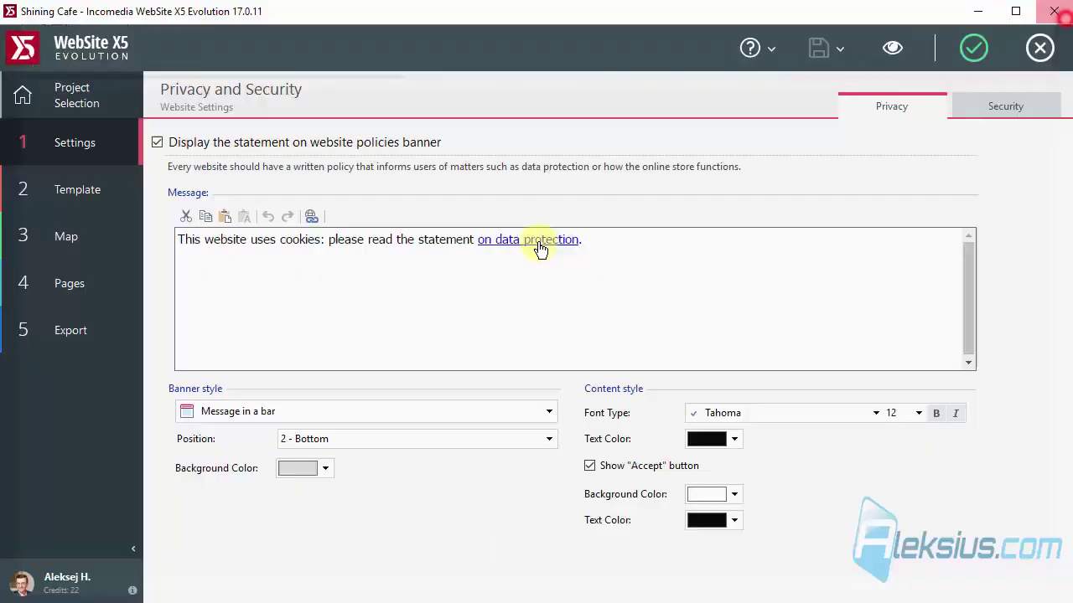
# Switch the banner style to Message in a box and preview it.
pyautogui.click(375, 410)
pyautogui.click(354, 459)
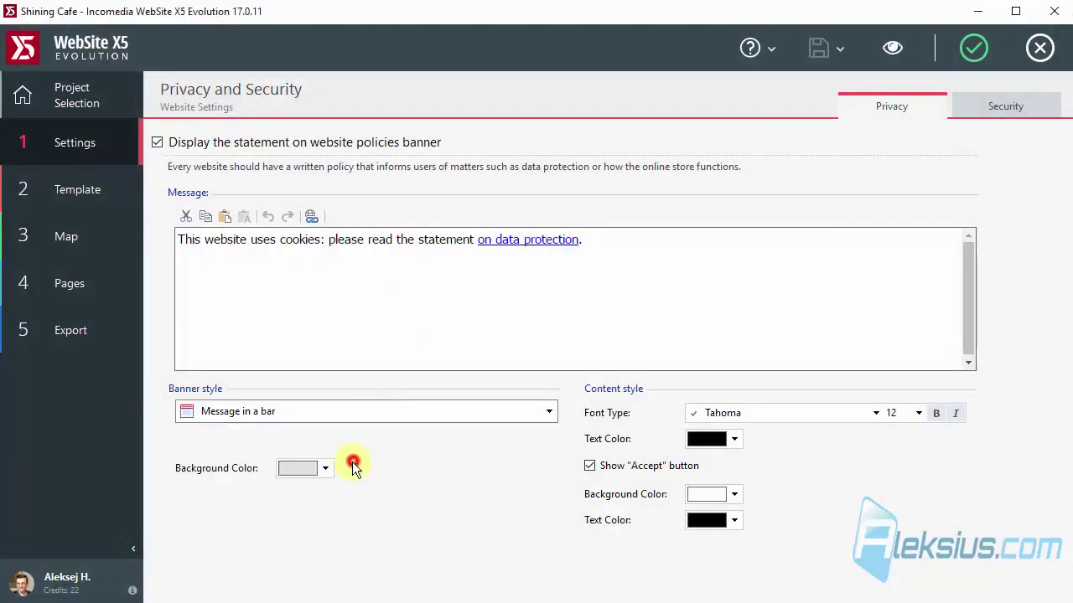
pyautogui.click(890, 48)
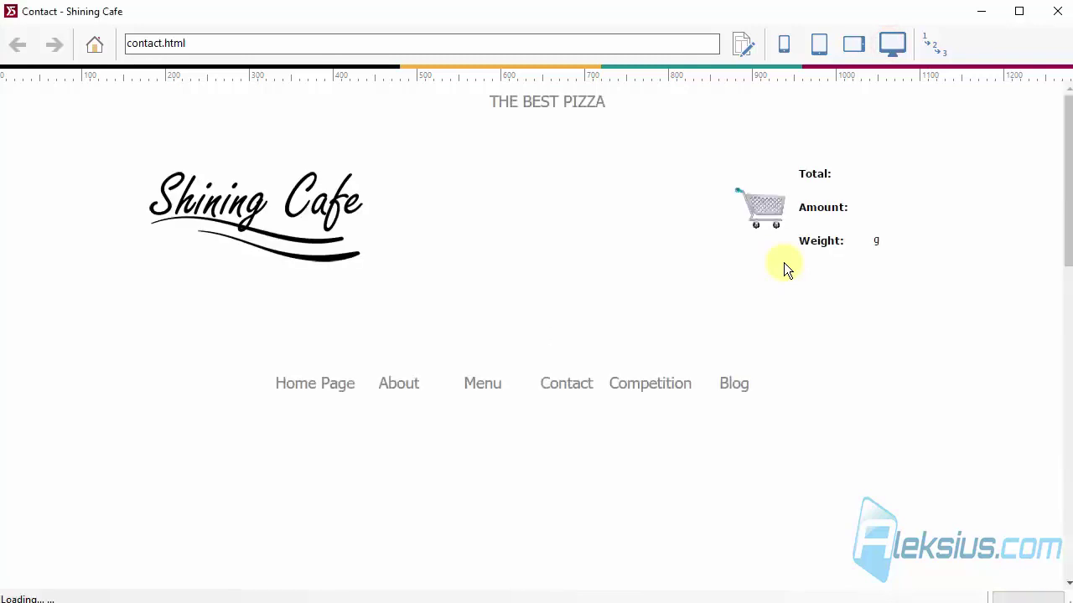
pyautogui.scroll(-5, 786, 270)
pyautogui.scroll(-5, 784, 266)
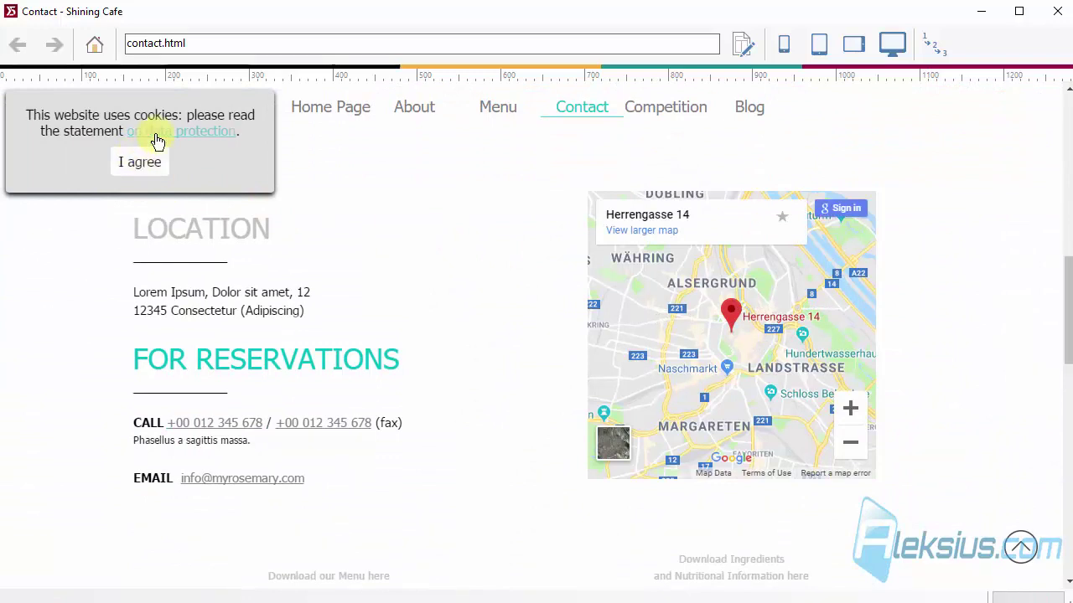
pyautogui.scroll(10, 156, 137)
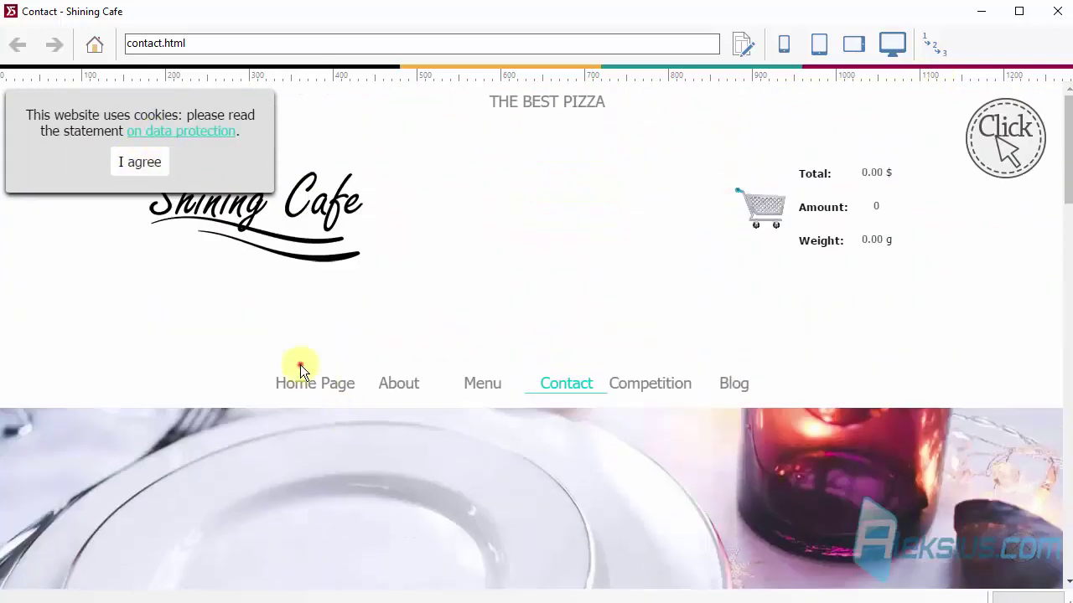
# Test the data protection link from the Home Page, then restore the Message in a bar style.
pyautogui.click(301, 368)
pyautogui.scroll(-3, 443, 317)
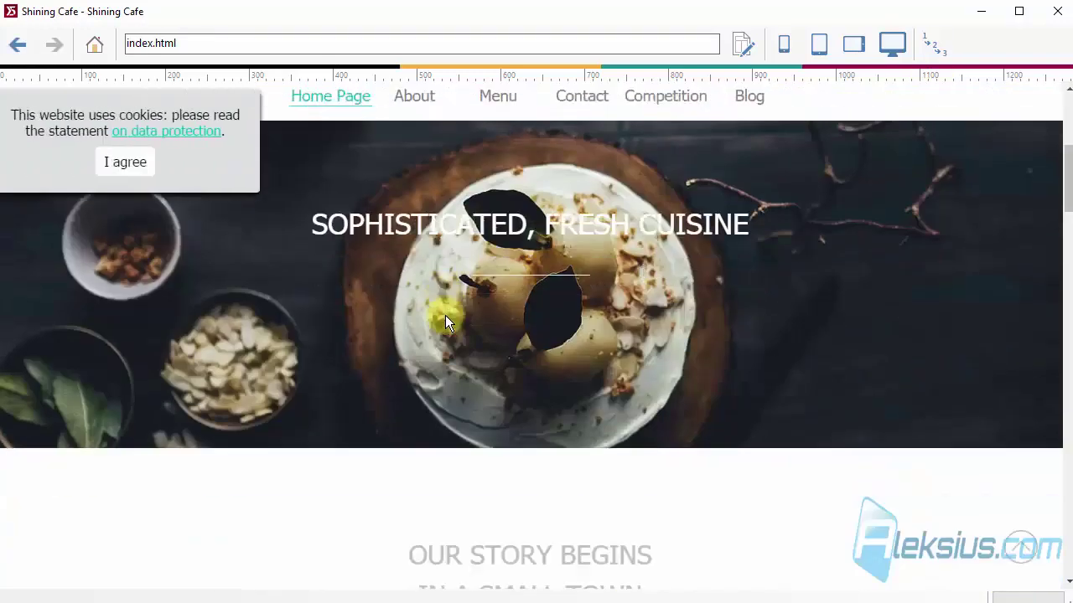
pyautogui.scroll(-3, 445, 315)
pyautogui.click(176, 133)
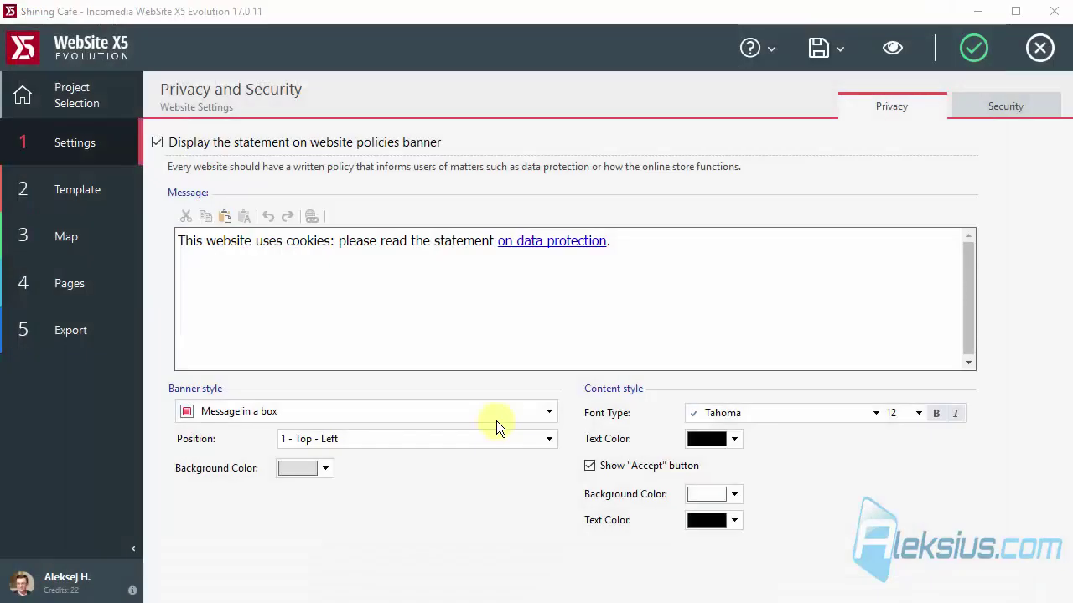
pyautogui.click(497, 415)
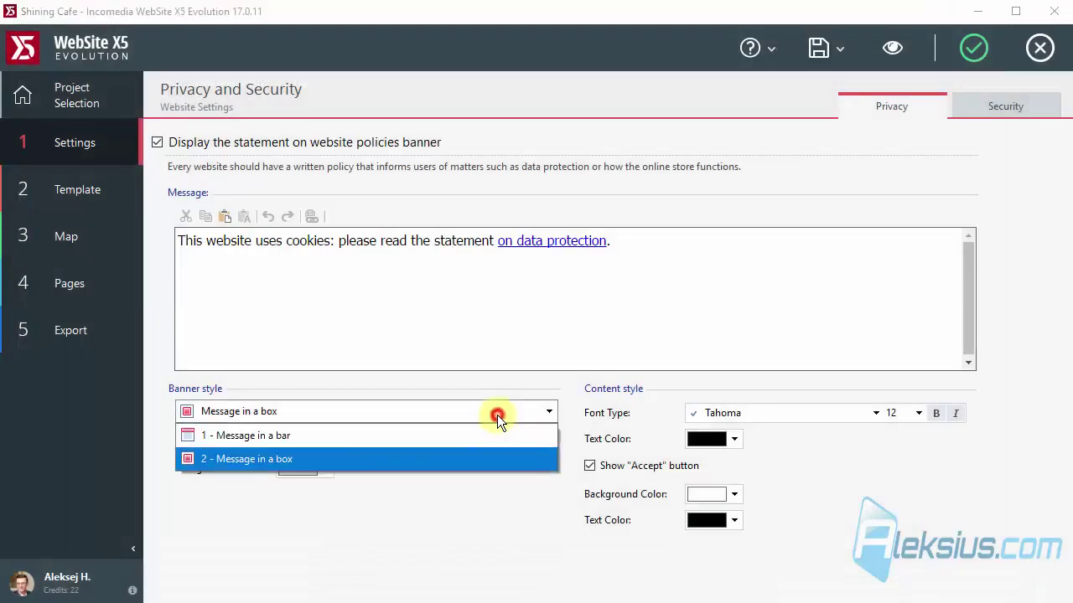
pyautogui.click(484, 436)
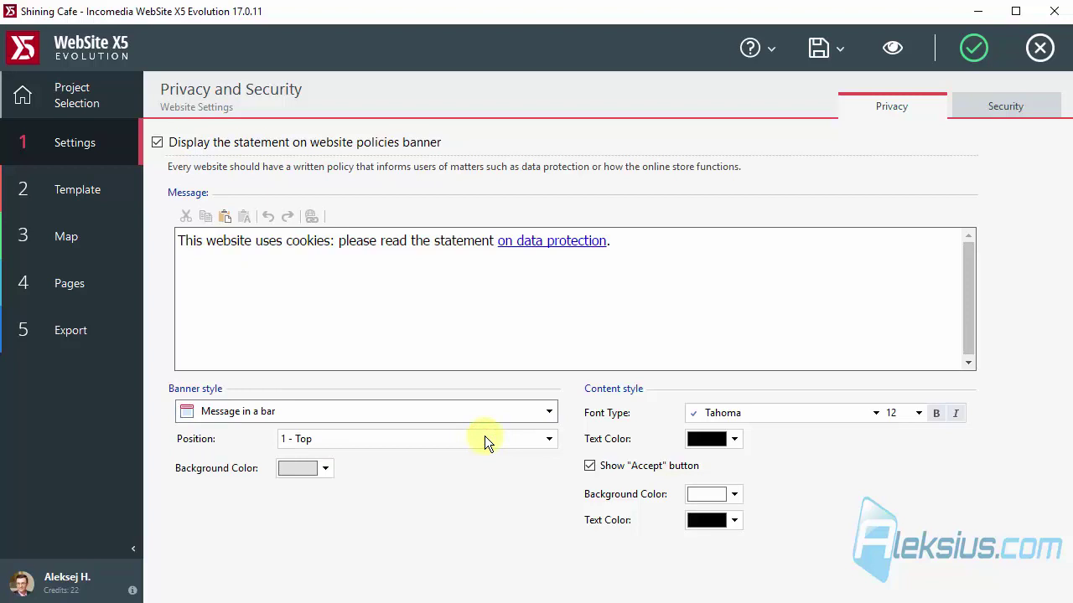
# Confirm the privacy settings, save the project, and open the Admin user in Access Management.
pyautogui.click(974, 48)
pyautogui.click(816, 55)
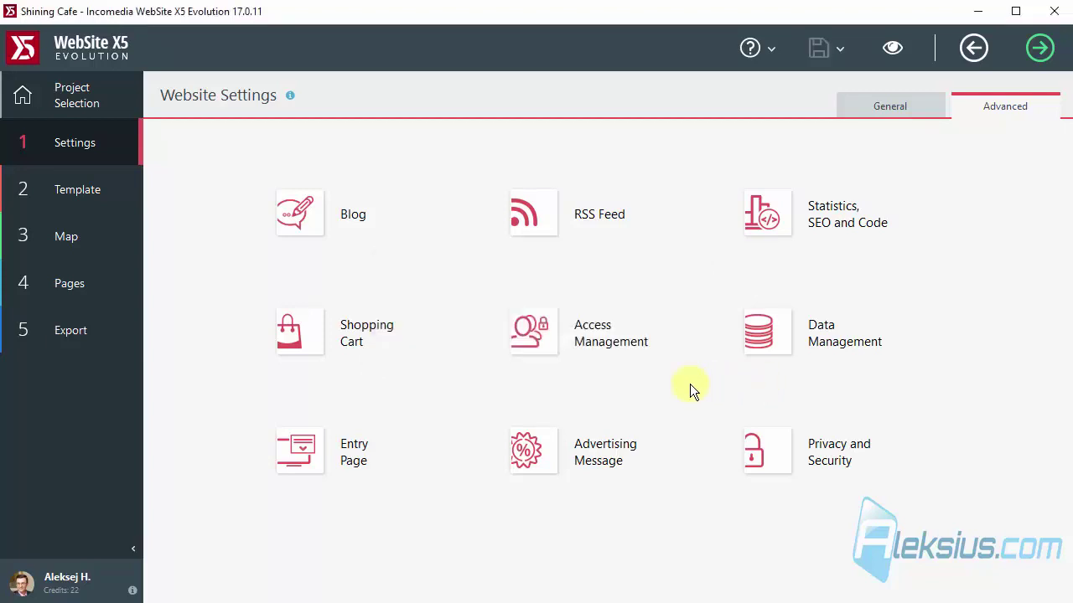
pyautogui.click(593, 333)
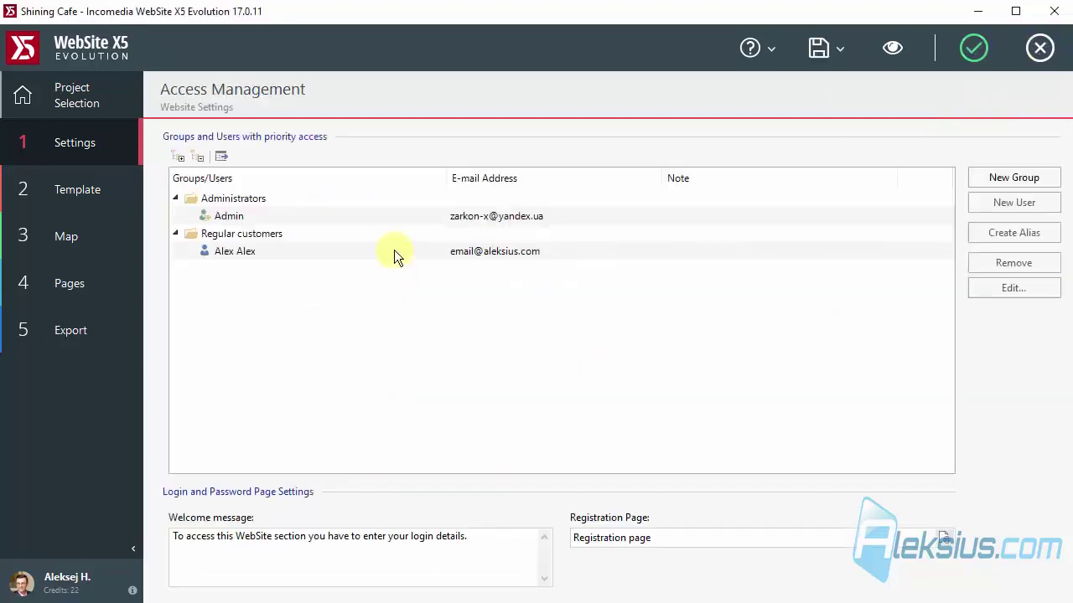
pyautogui.click(256, 214)
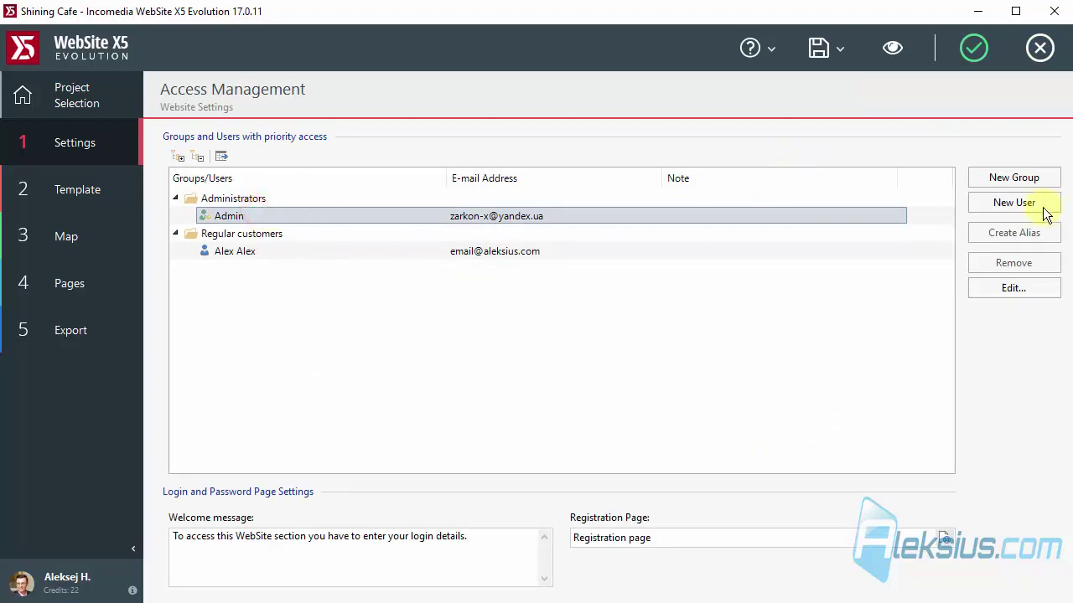
pyautogui.click(1014, 287)
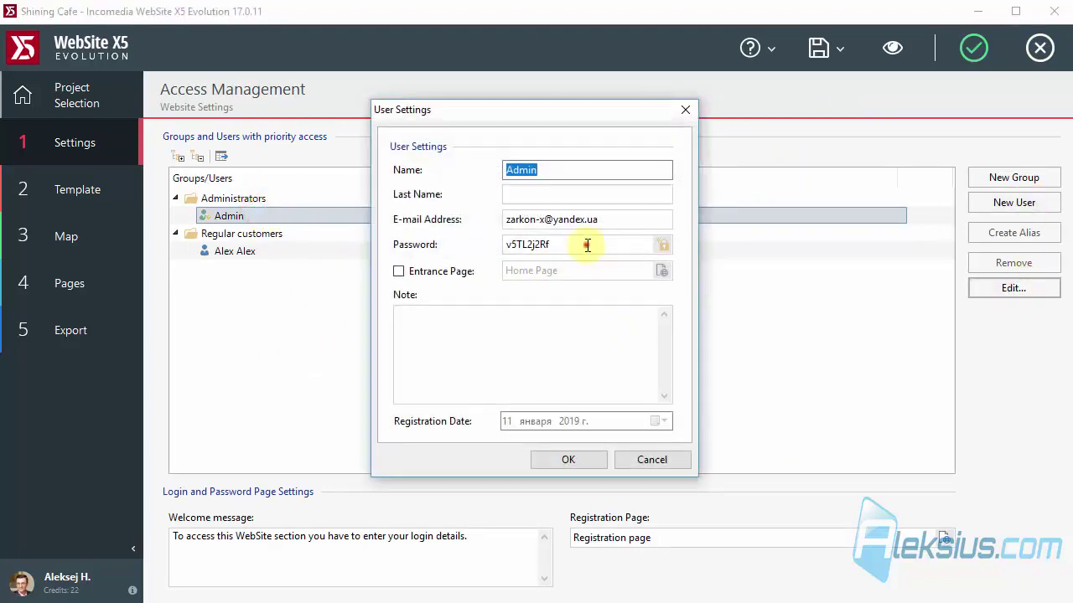
# Give the Admin user a new password and fill in Admin as the last name.
pyautogui.moveTo(585, 244); pyautogui.dragTo(473, 249)
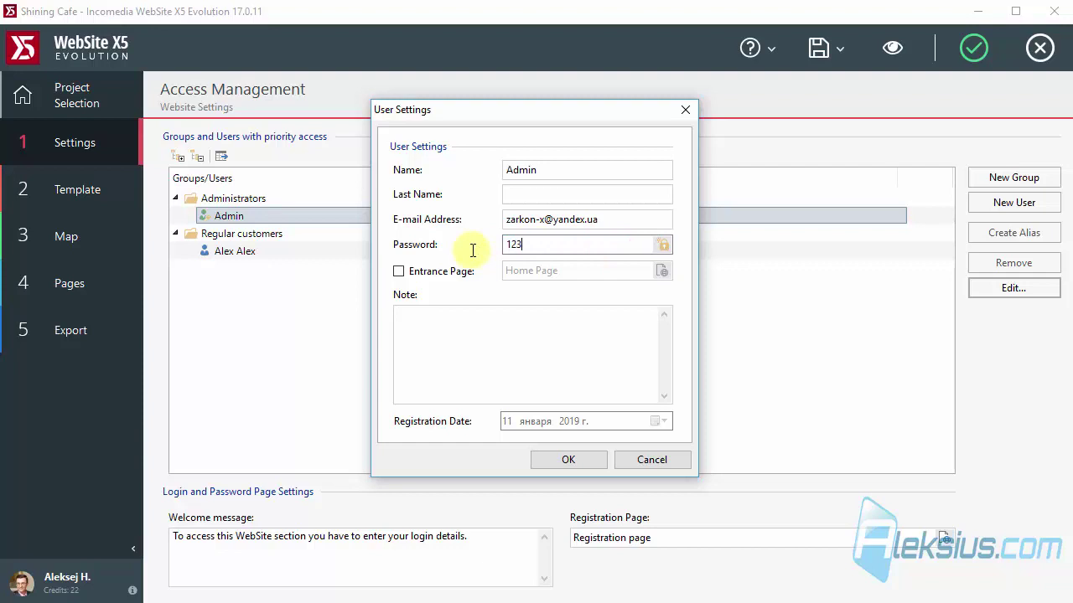
pyautogui.write('123456')
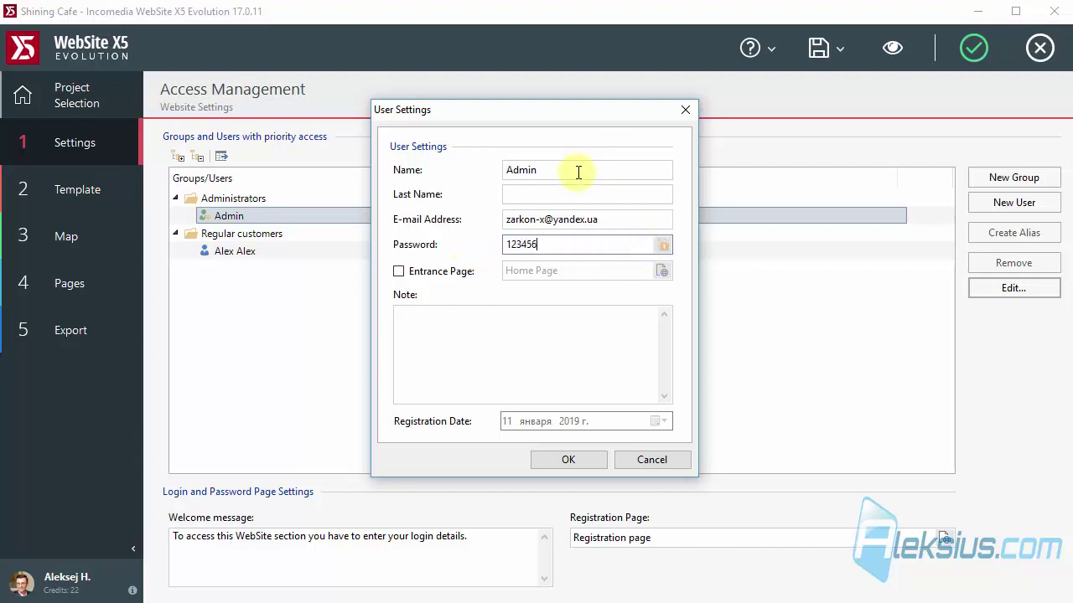
pyautogui.click(576, 169)
pyautogui.hotkey('ctrl', 'c')
pyautogui.click(543, 192)
pyautogui.hotkey('ctrl', 'v')
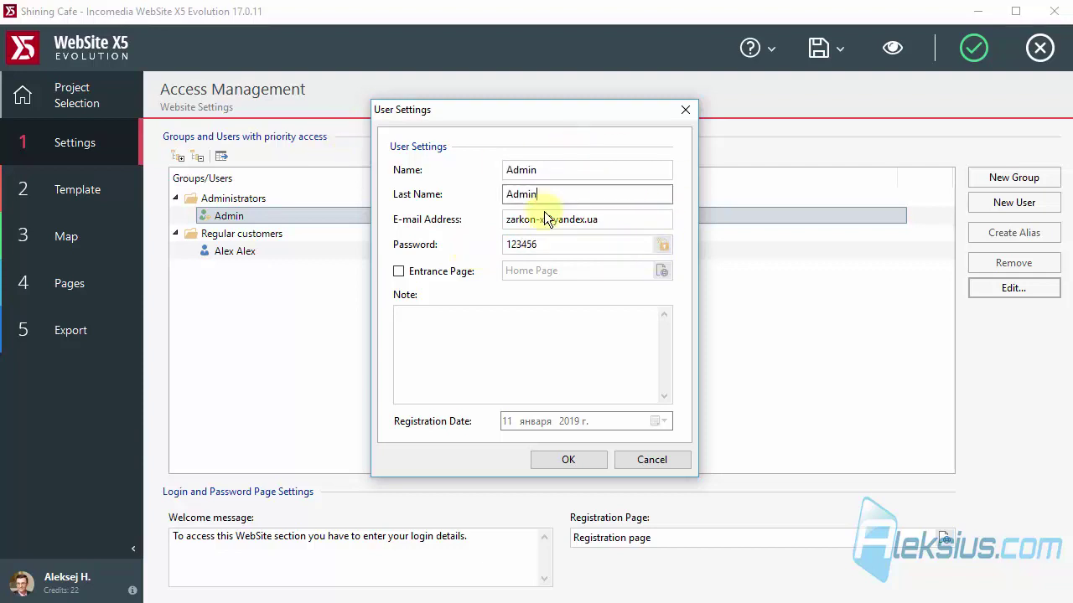
pyautogui.click(582, 462)
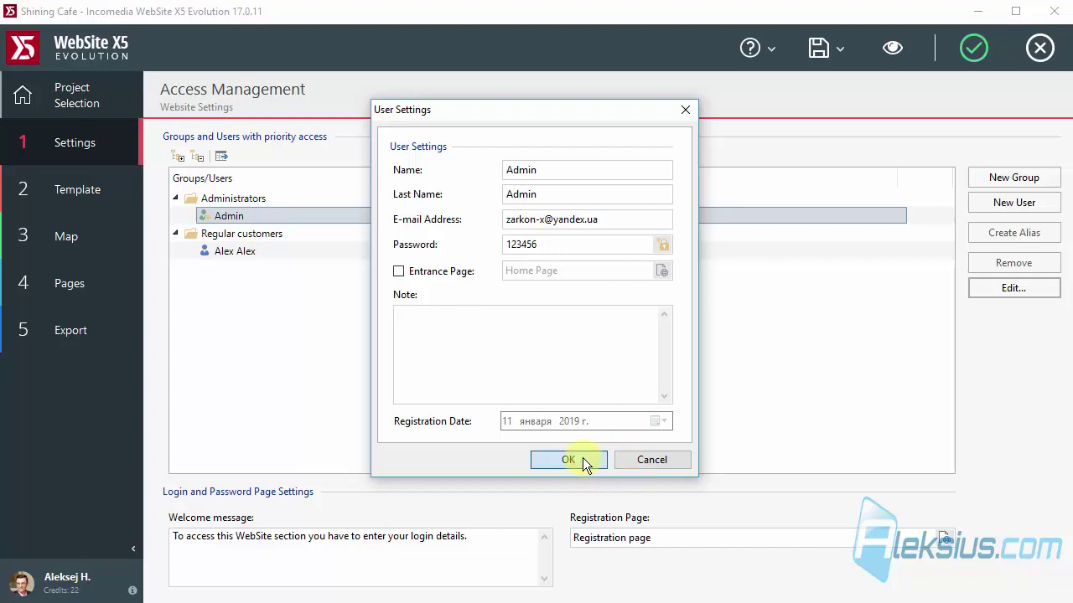
# Copy the user's e-mail address and save the user changes.
pyautogui.click(555, 174)
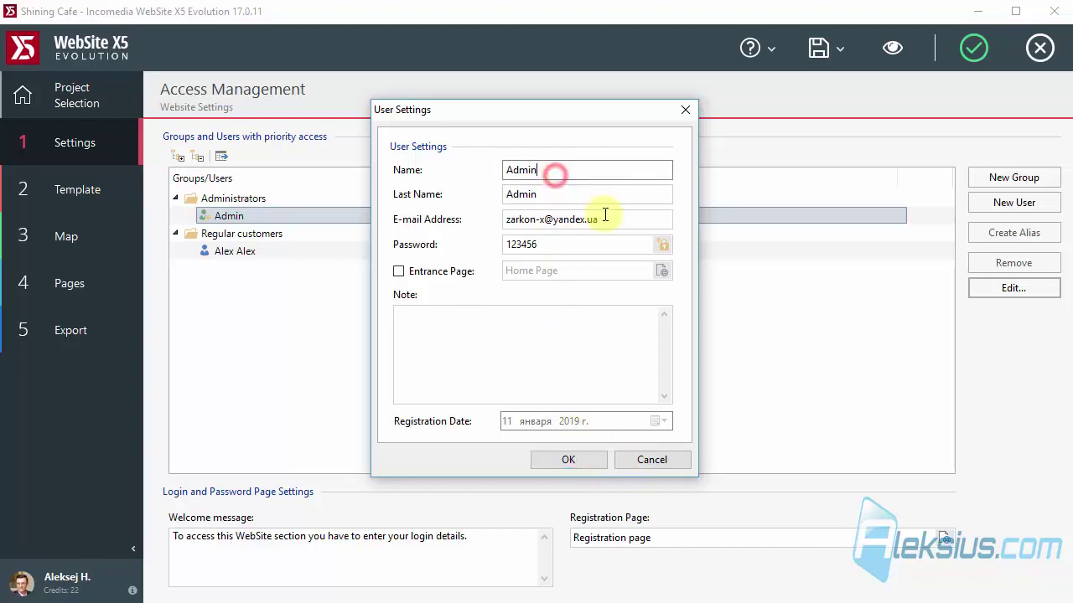
pyautogui.moveTo(603, 219); pyautogui.dragTo(390, 217)
pyautogui.rightClick(546, 220)
pyautogui.click(610, 273)
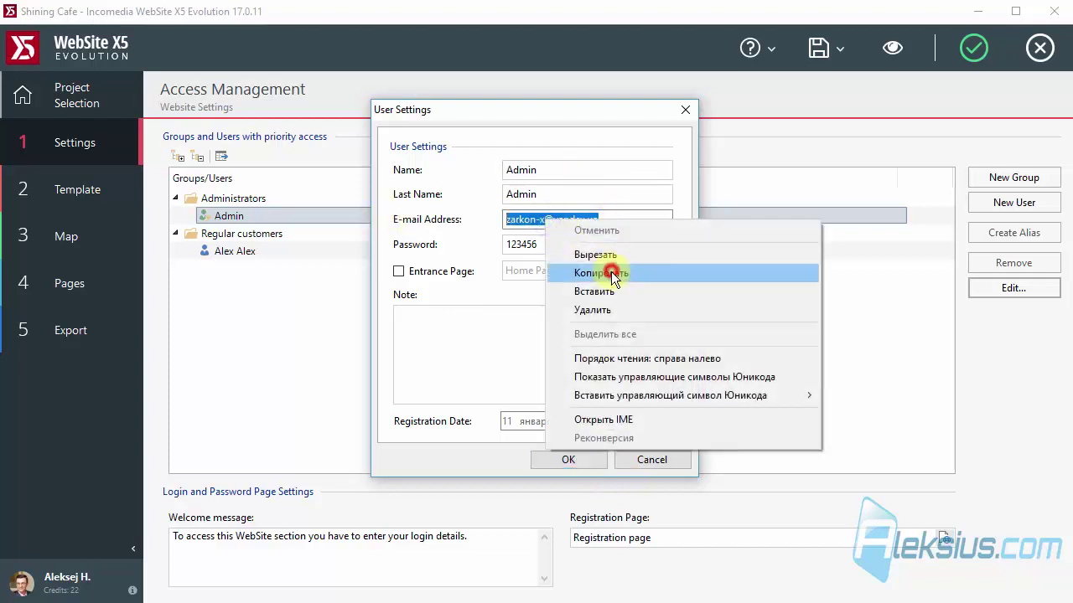
pyautogui.click(570, 460)
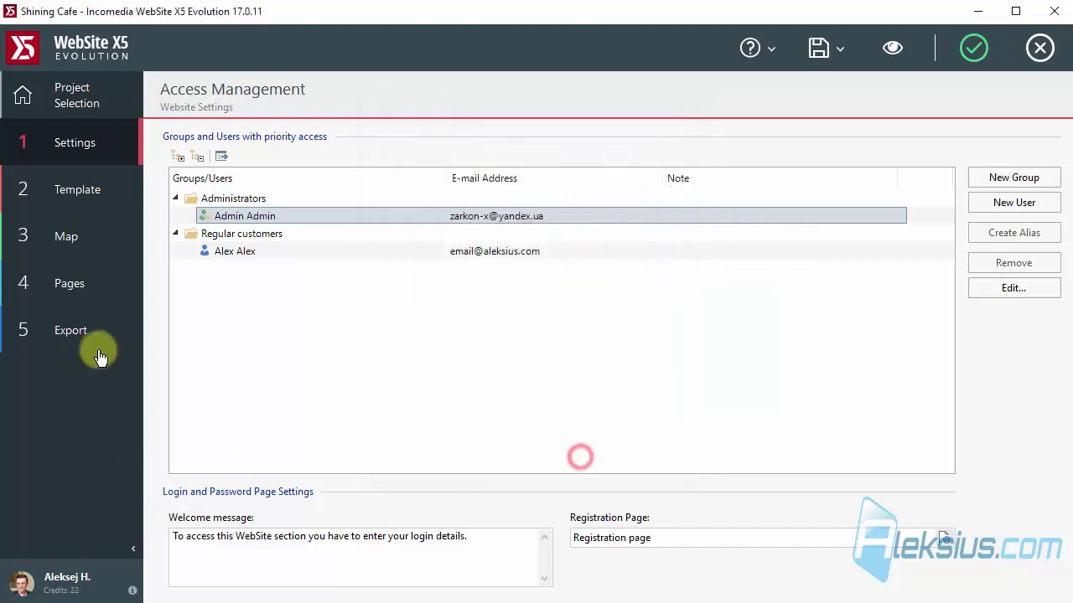
# Choose Export the WebSite to disk and proceed with the export.
pyautogui.click(93, 340)
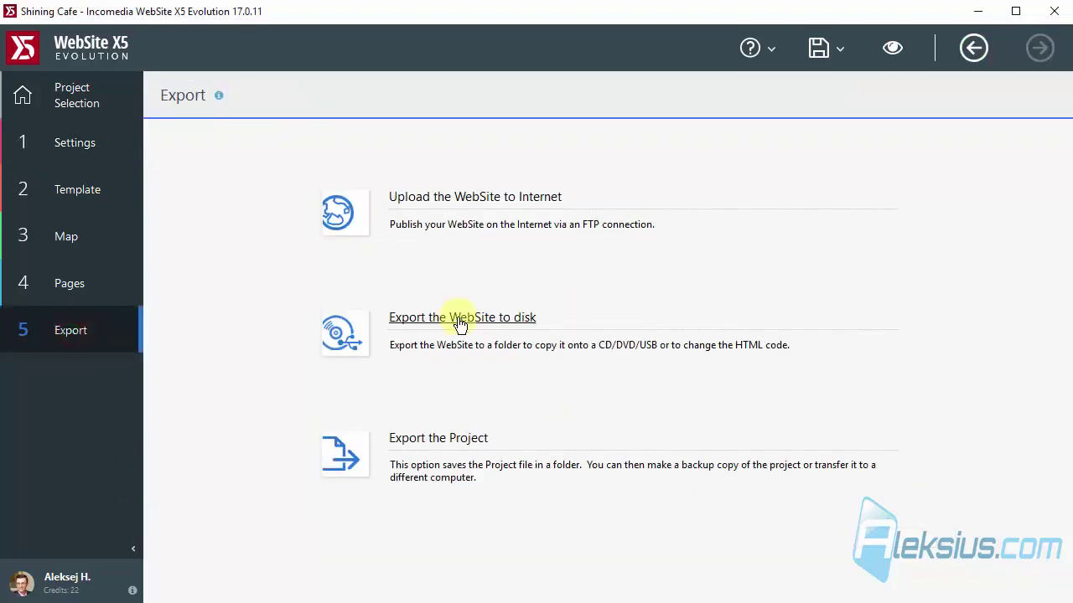
pyautogui.click(460, 324)
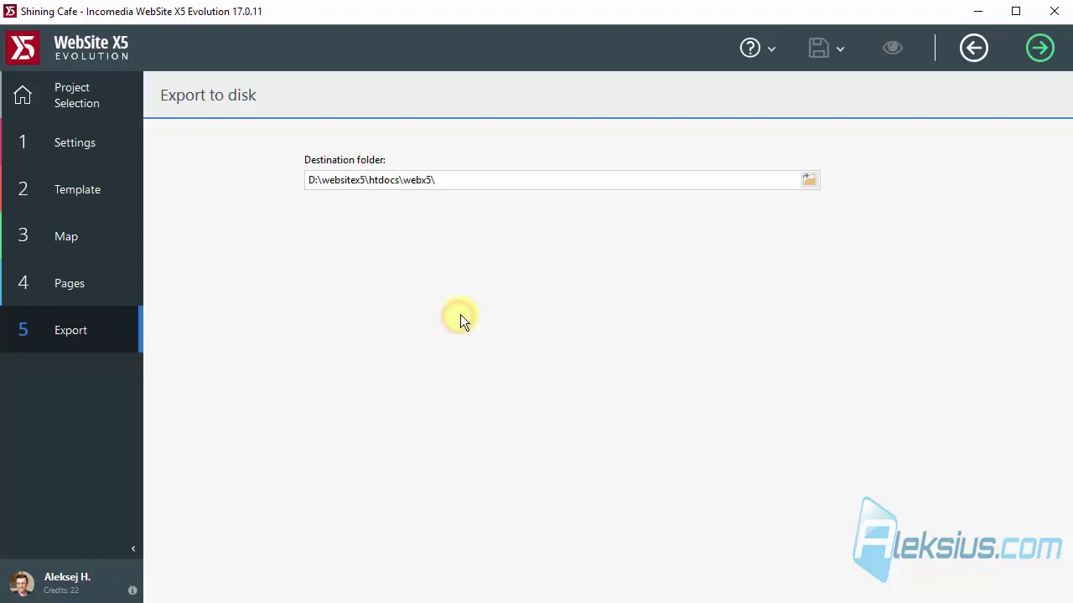
pyautogui.click(1037, 47)
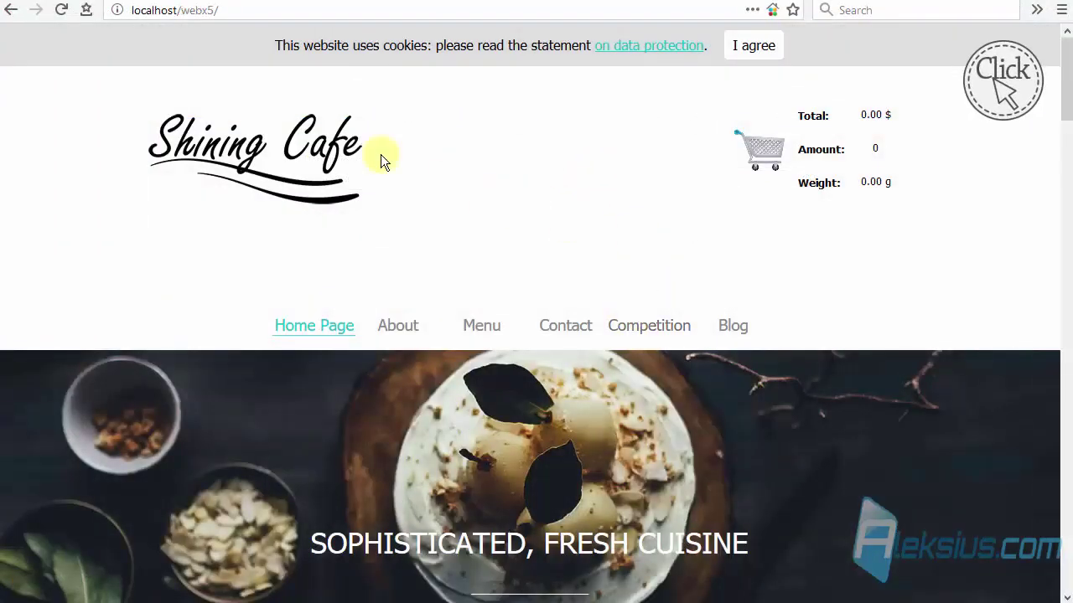
# Accept the cookie notice and go to the site's admin address, localhost/webx5/admin.
pyautogui.scroll(-10, 678, 158)
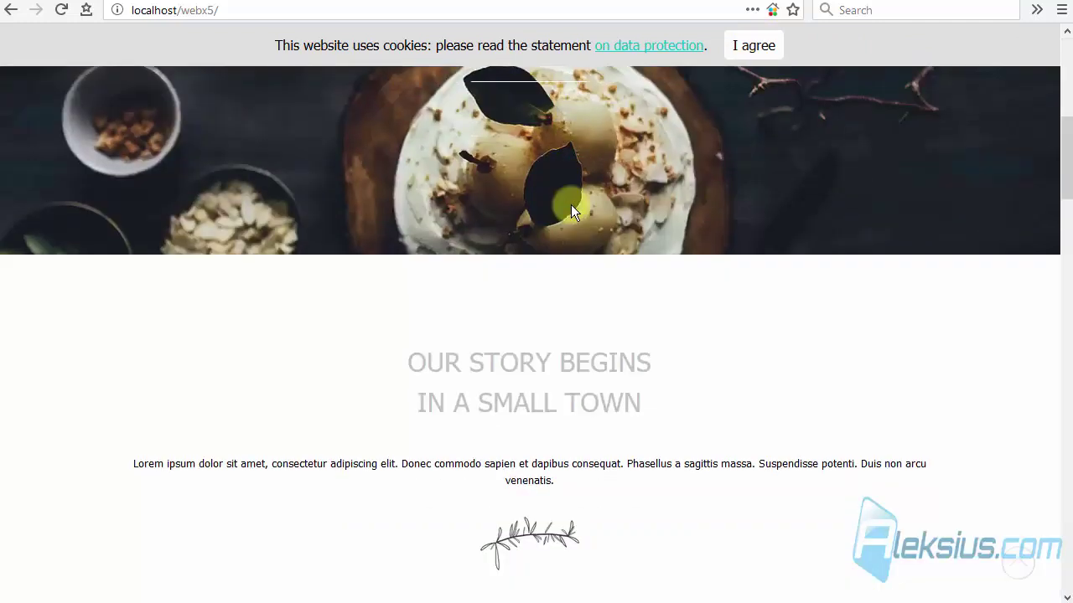
pyautogui.scroll(10, 761, 59)
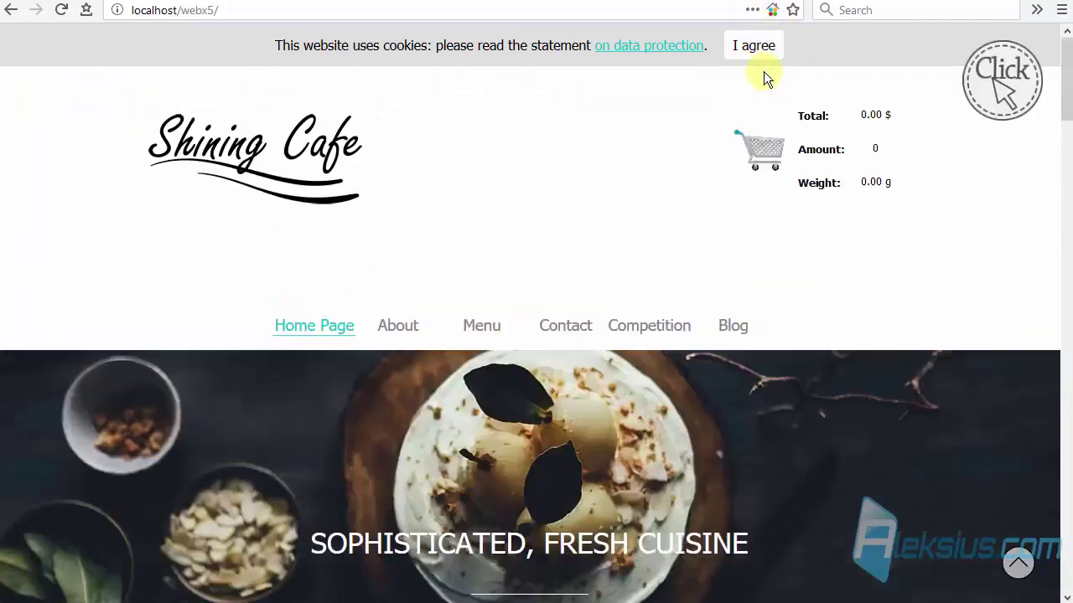
pyautogui.click(760, 50)
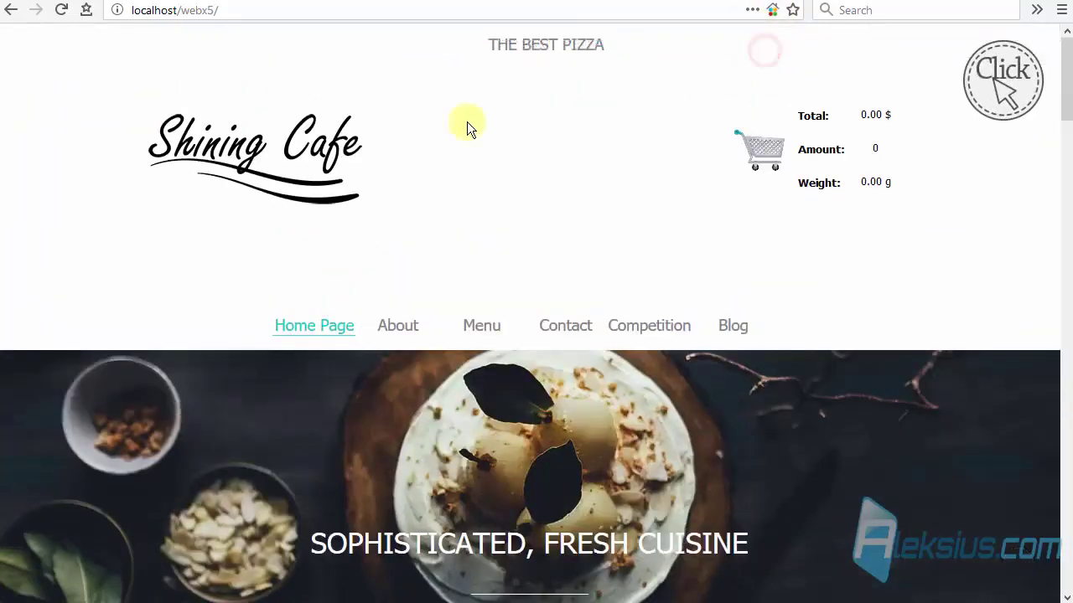
pyautogui.click(235, 10)
pyautogui.click(236, 9)
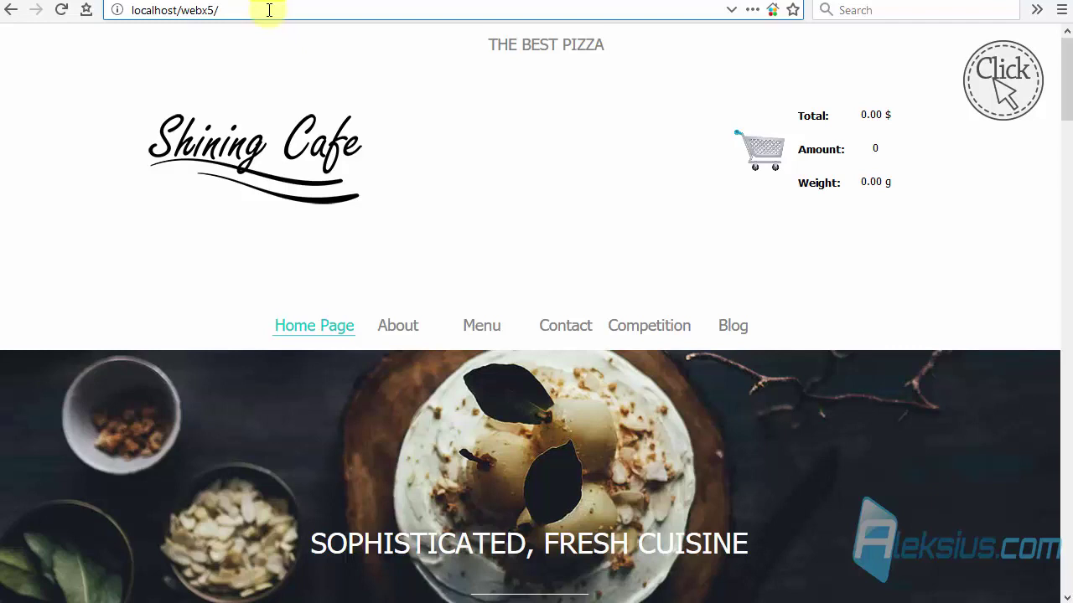
pyautogui.write('adm')
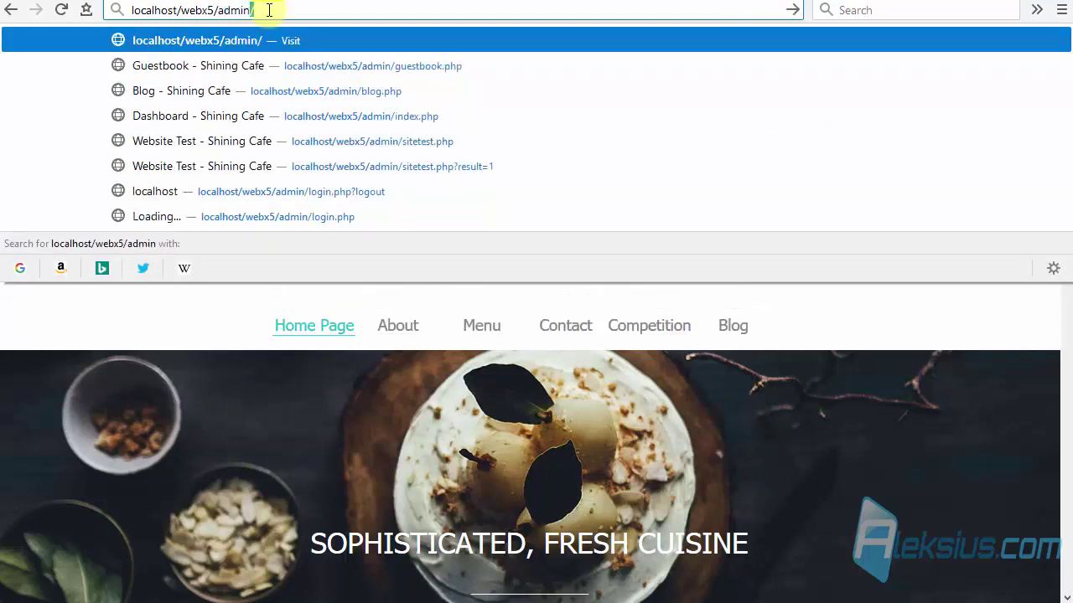
pyautogui.write('in')
pyautogui.press('Return')
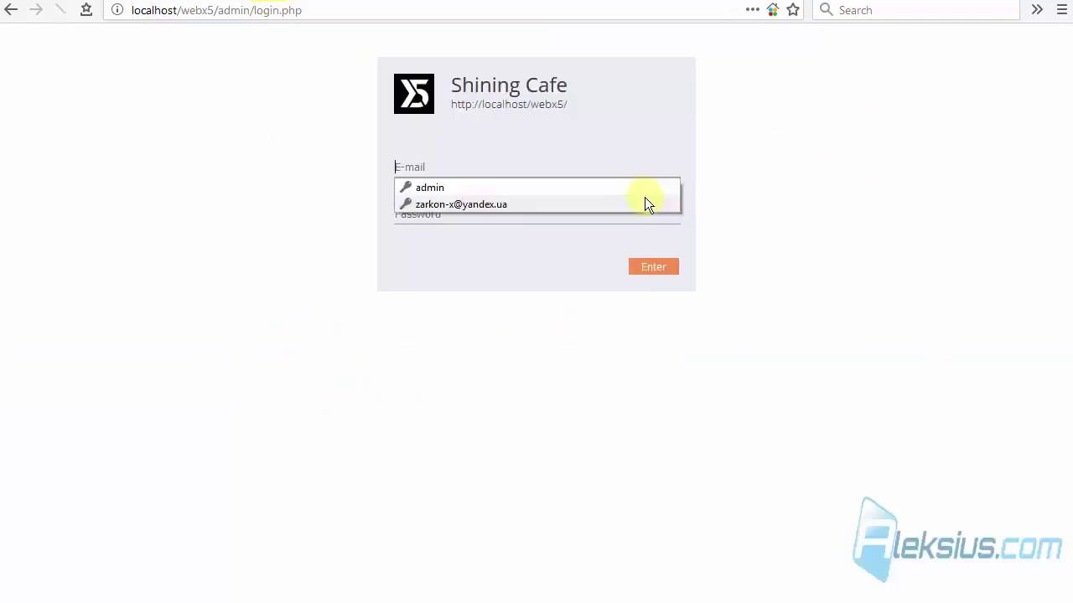
# Log in with the saved admin credentials and decline updating the saved login.
pyautogui.click(513, 204)
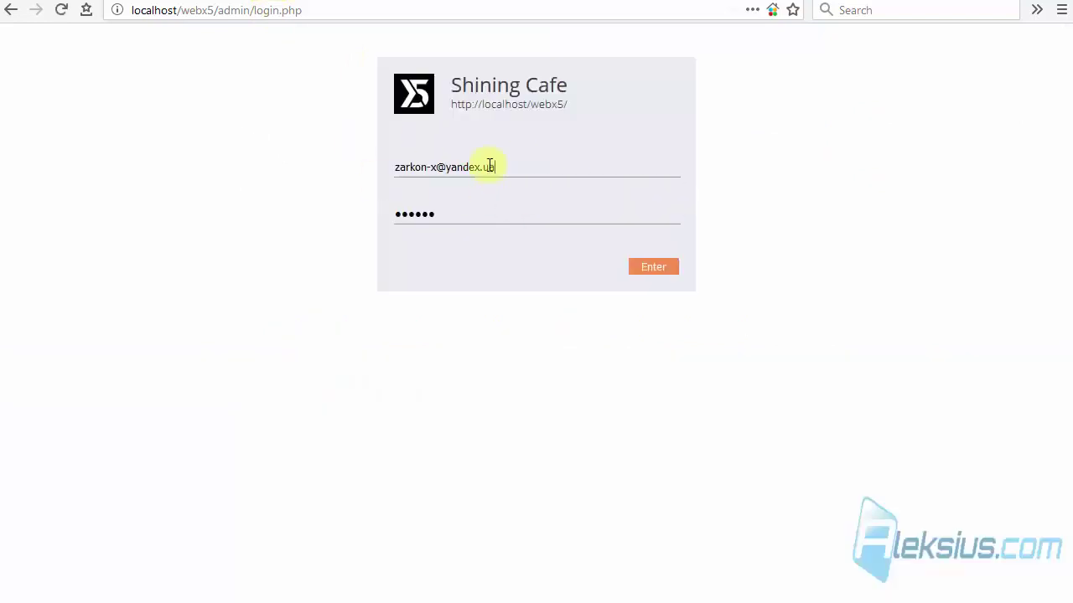
pyautogui.doubleClick(459, 219)
pyautogui.click(647, 267)
pyautogui.click(340, 126)
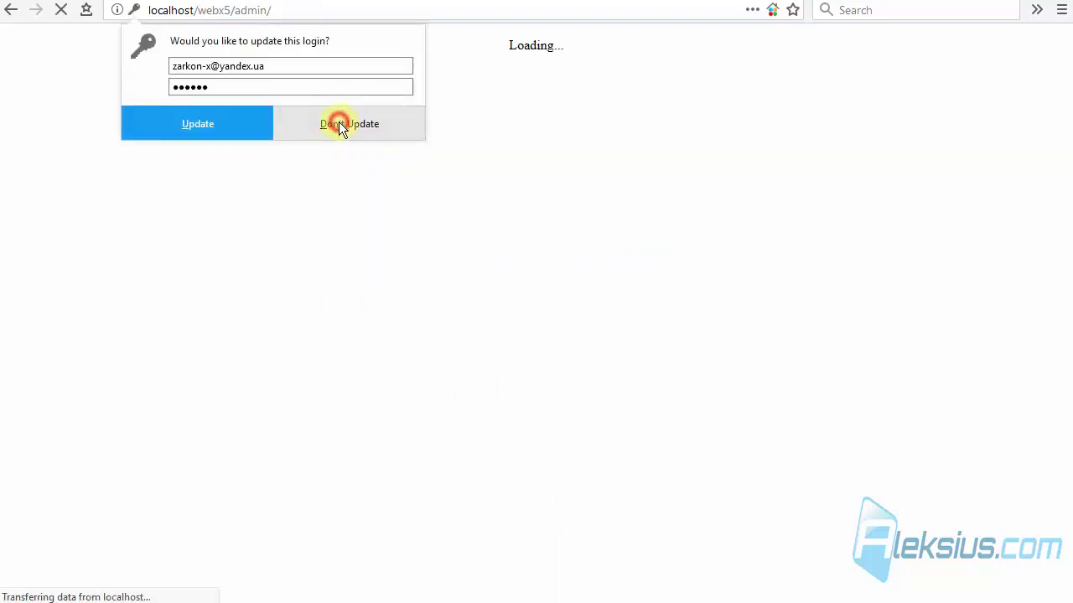
pyautogui.click(341, 125)
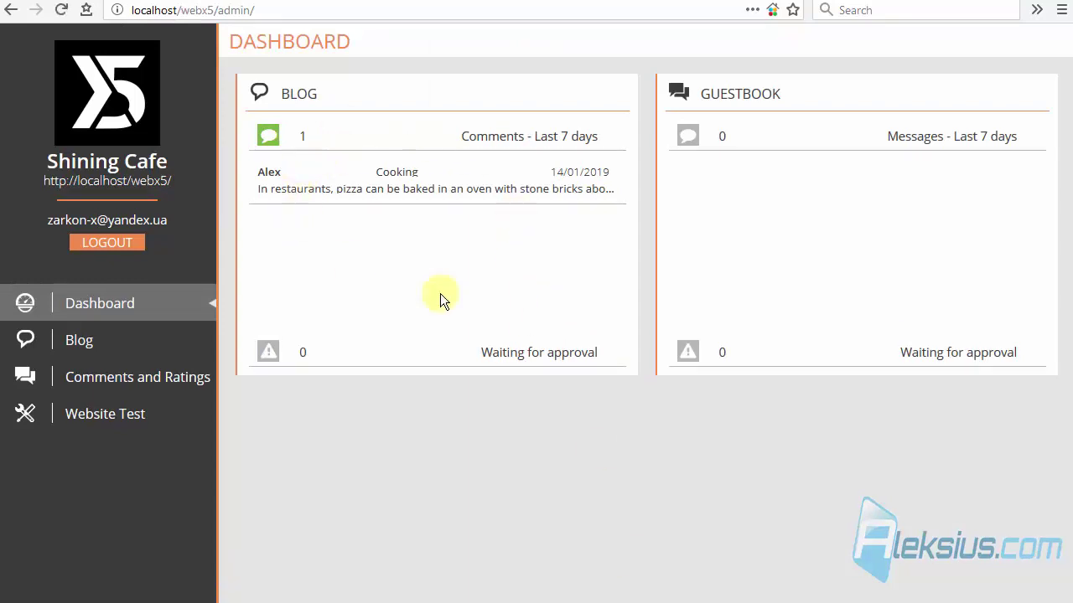
# Open the Blog section and view the comments on the Cooking post in the Pizza category.
pyautogui.click(151, 350)
pyautogui.click(331, 97)
pyautogui.click(317, 135)
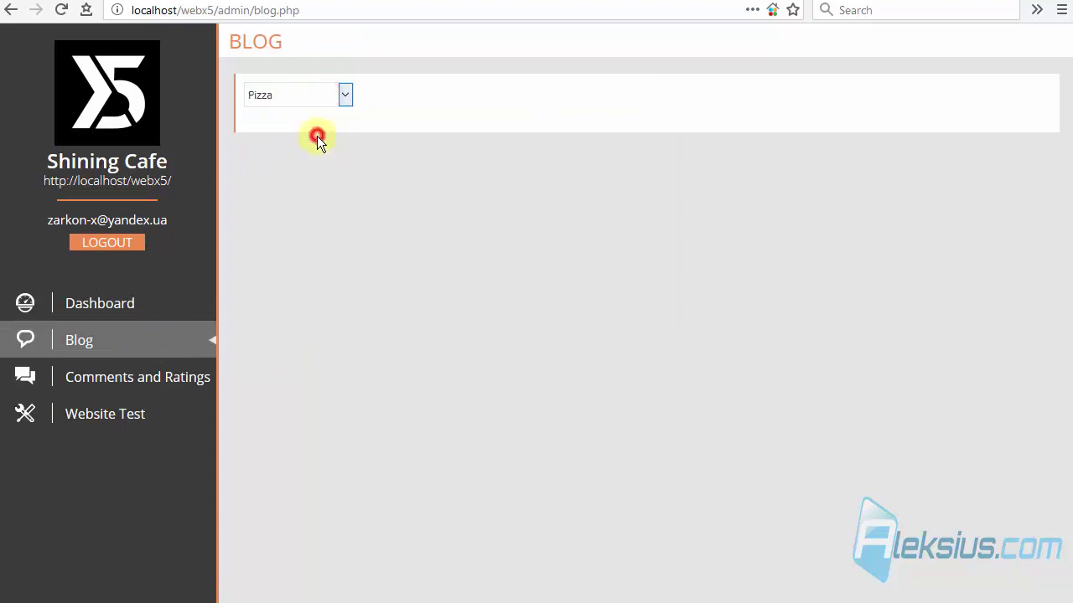
pyautogui.click(398, 101)
pyautogui.click(407, 136)
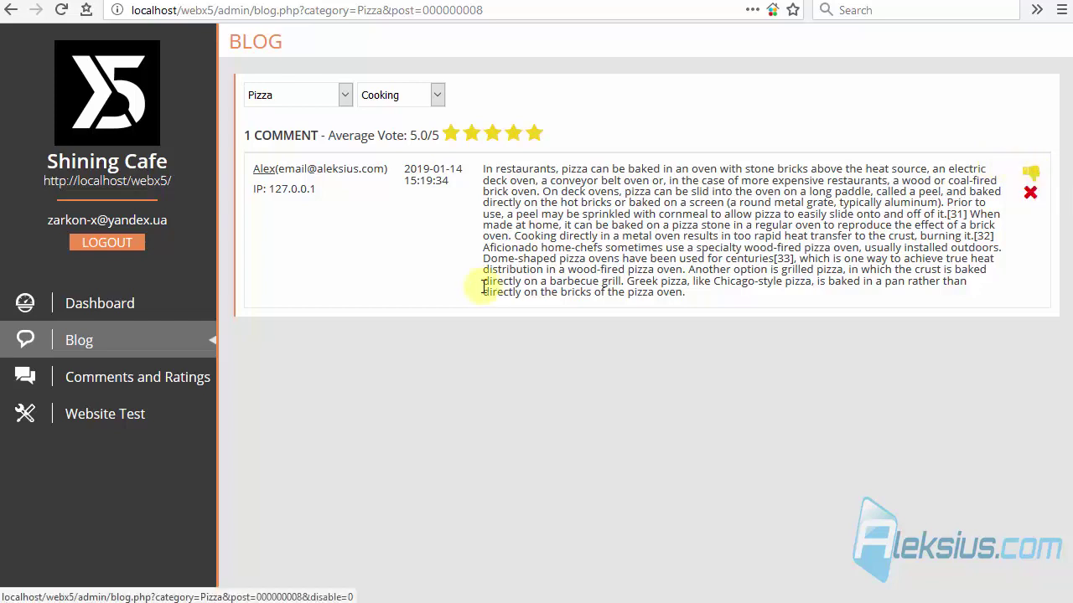
# In Comments and Ratings, view the guestbook comments for Fiorentina (v), then Fiorentina 2.
pyautogui.click(171, 384)
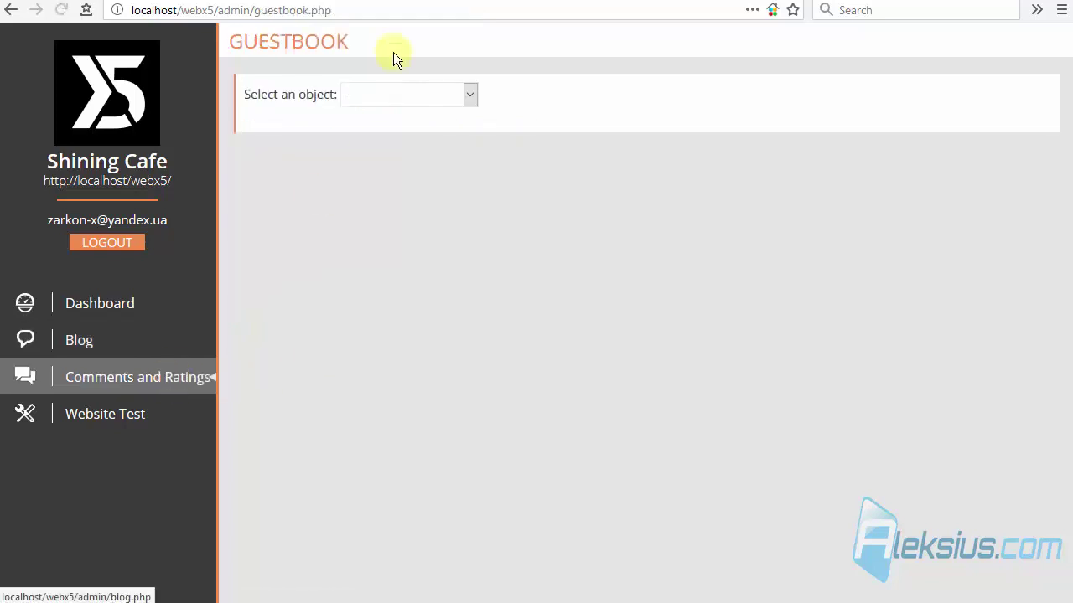
pyautogui.click(392, 93)
pyautogui.click(393, 136)
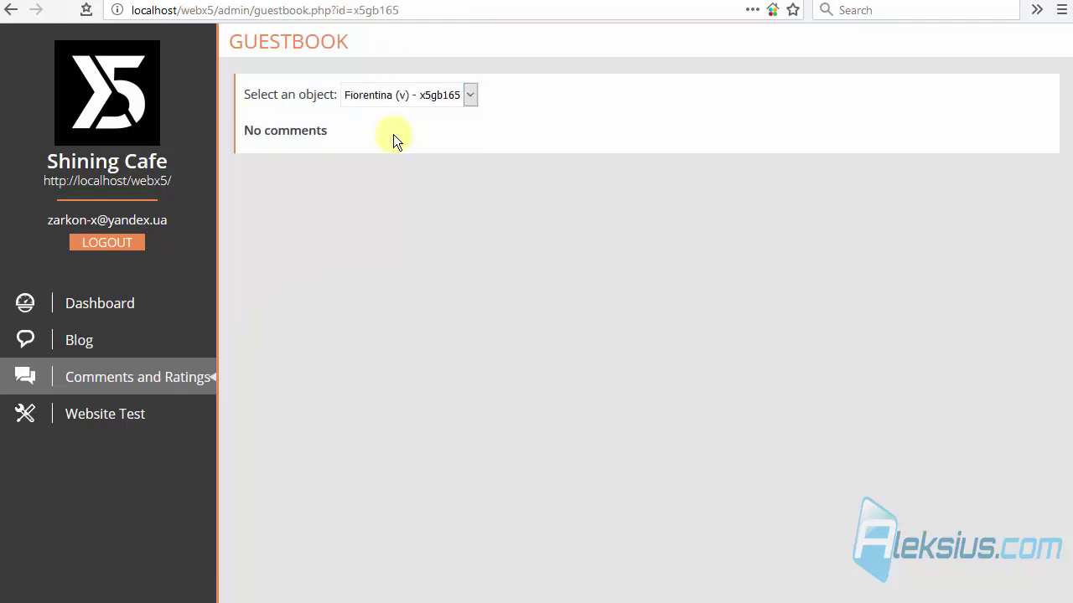
pyautogui.click(443, 94)
pyautogui.click(423, 157)
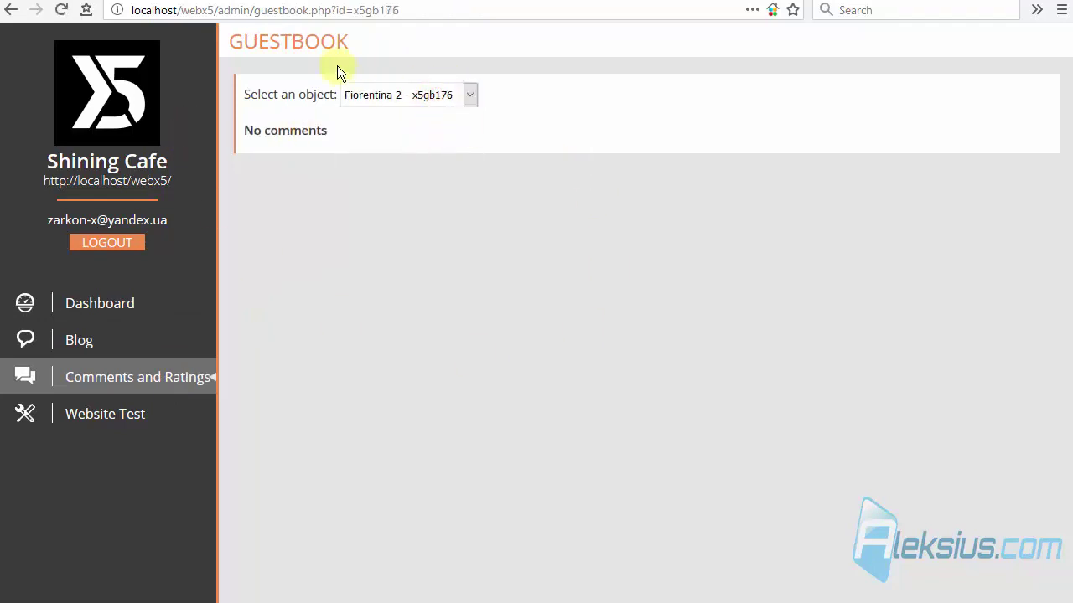
pyautogui.rightClick(117, 97)
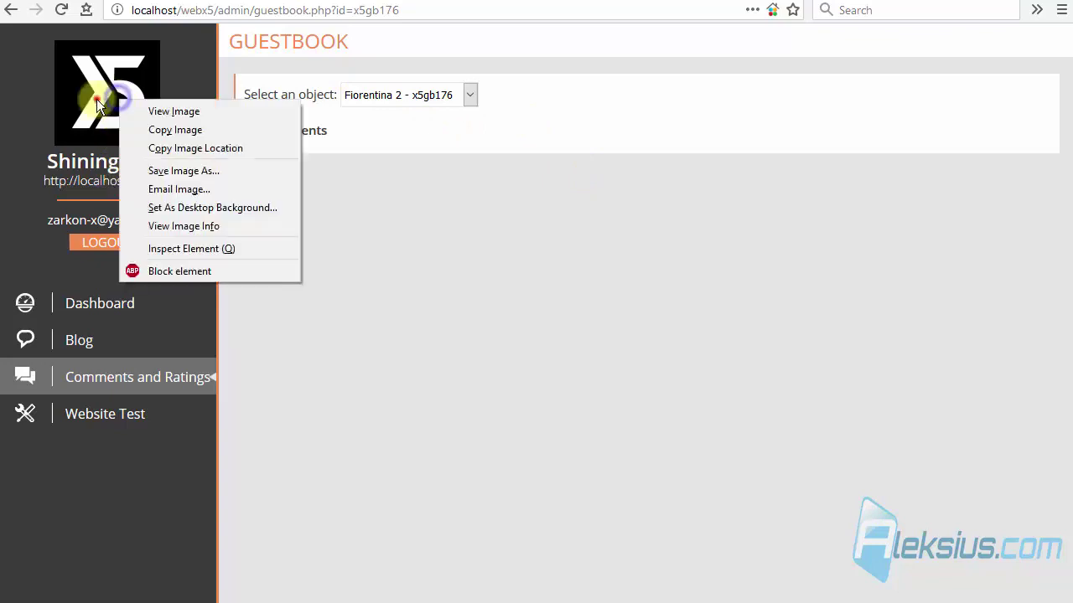
# Open the public site's Pizza order > Fiorentina (v) page and copy its description paragraph.
pyautogui.click(97, 99)
pyautogui.click(129, 182)
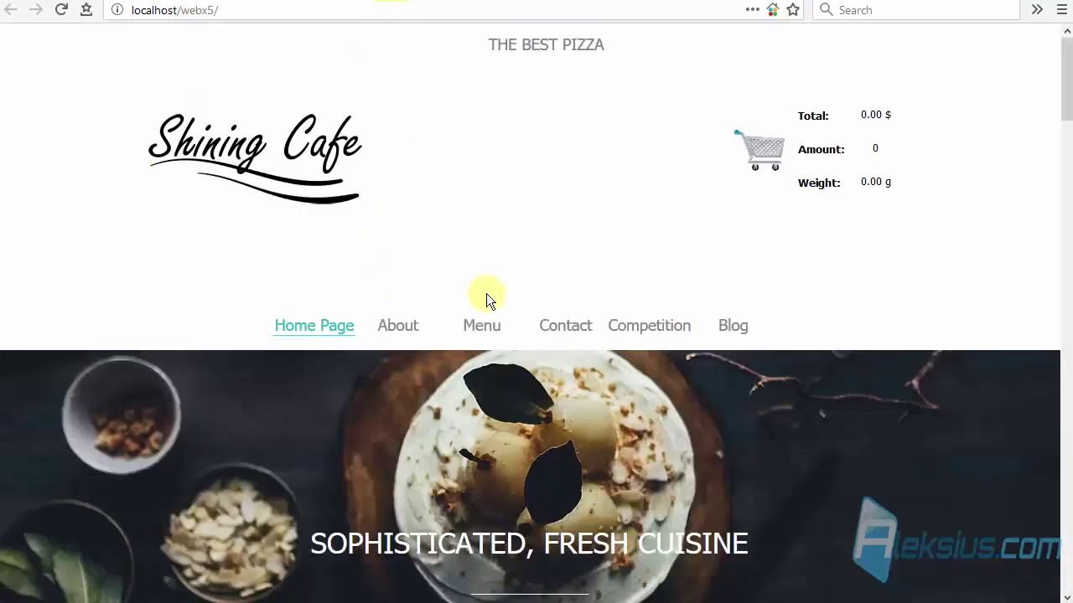
pyautogui.moveTo(477, 327)
pyautogui.click(484, 391)
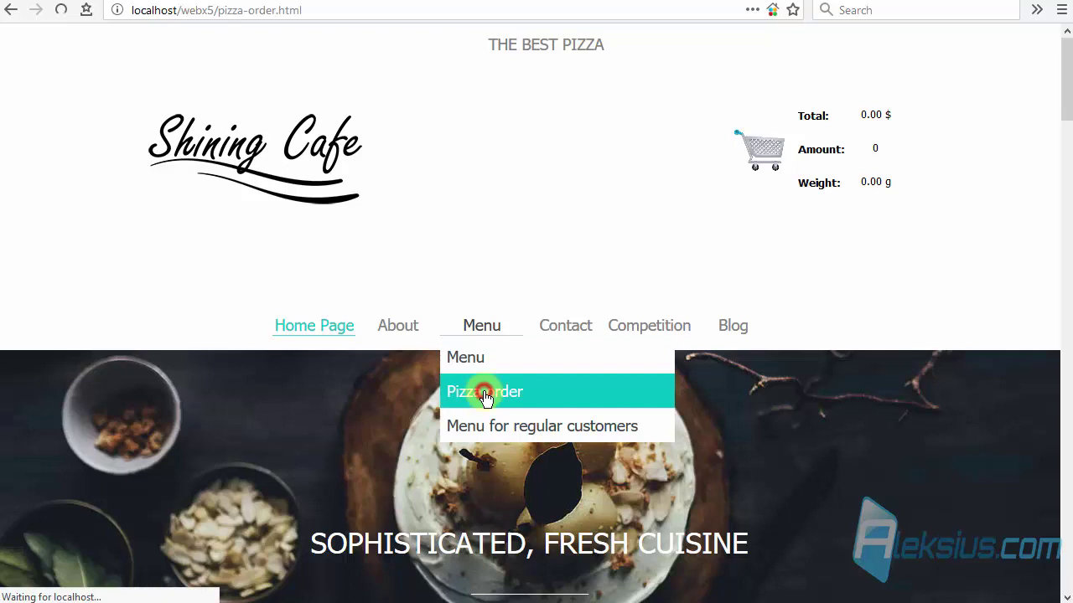
pyautogui.click(388, 375)
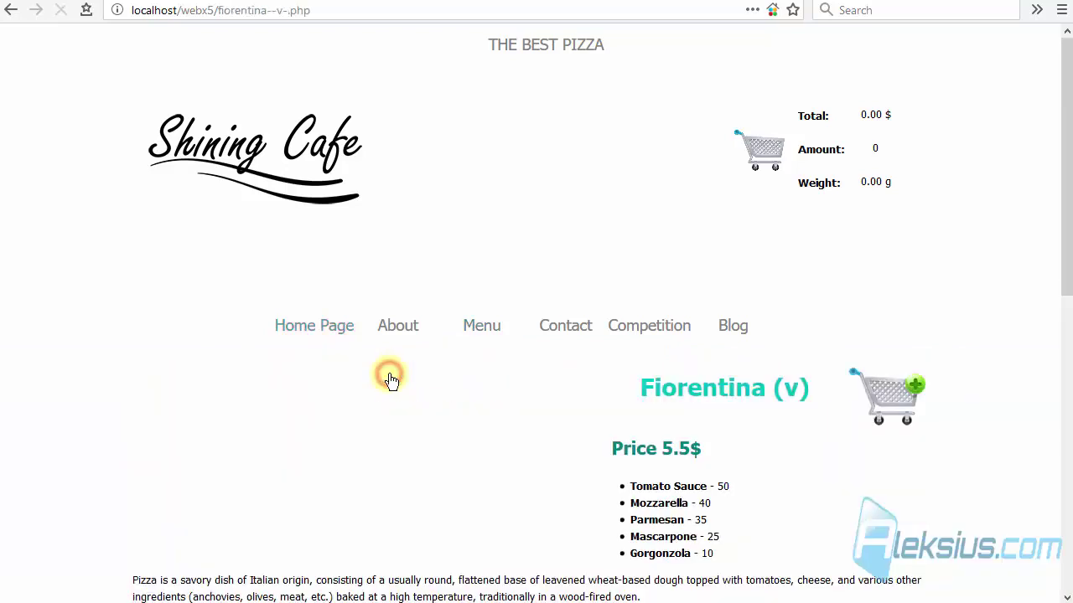
pyautogui.scroll(-5, 429, 300)
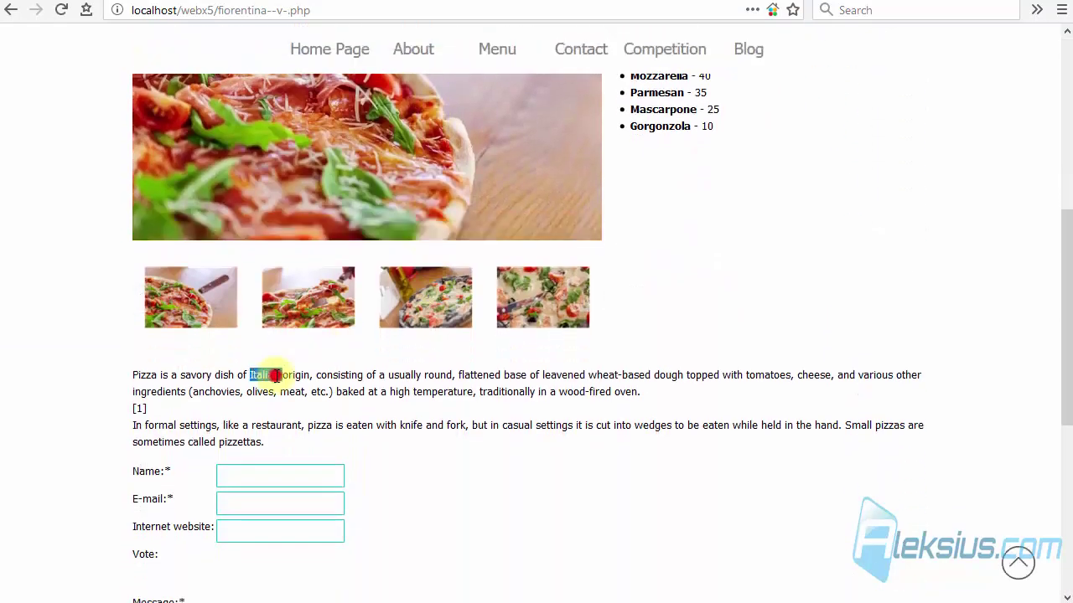
pyautogui.tripleClick(275, 375)
pyautogui.hotkey('ctrl', 'c')
# Fill the comment form: commenter's name, the pasted pizza description as message, website and e-mail.
pyautogui.scroll(-3, 424, 360)
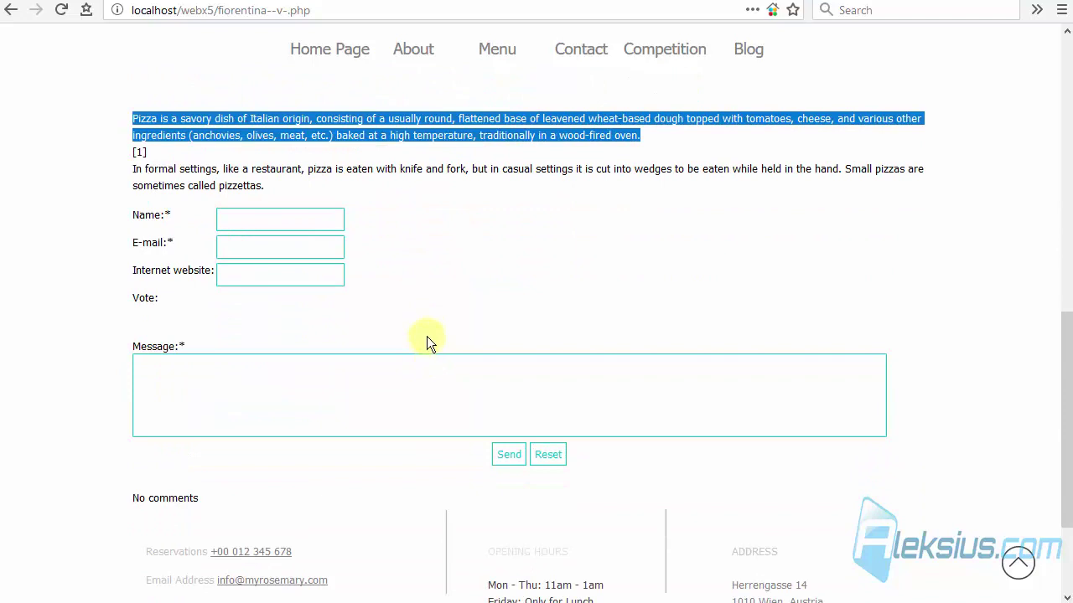
pyautogui.click(246, 211)
pyautogui.write('Alex')
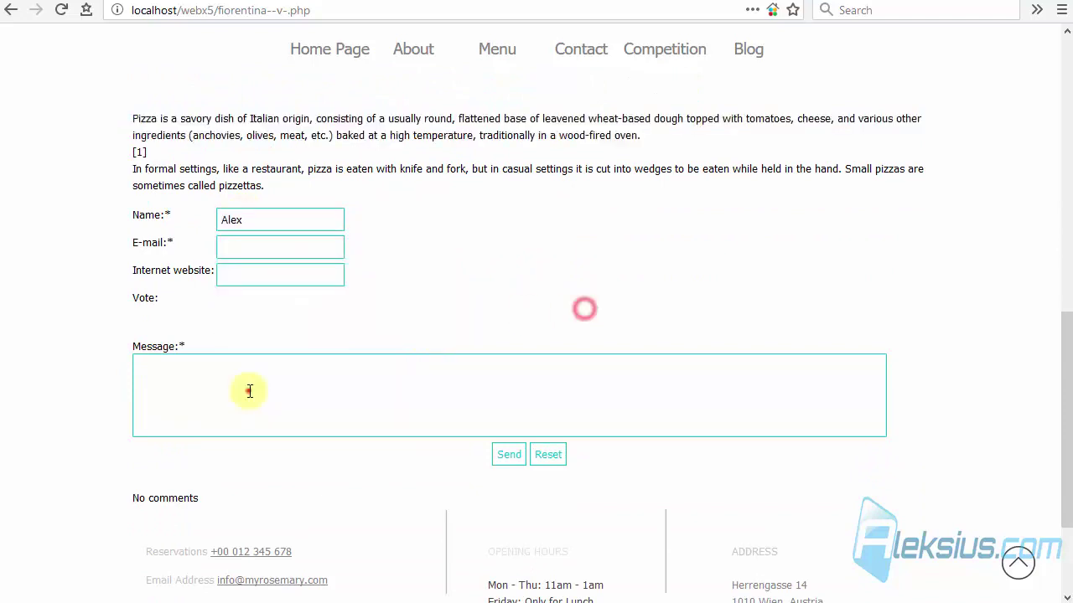
pyautogui.click(249, 391)
pyautogui.hotkey('ctrl', 'v')
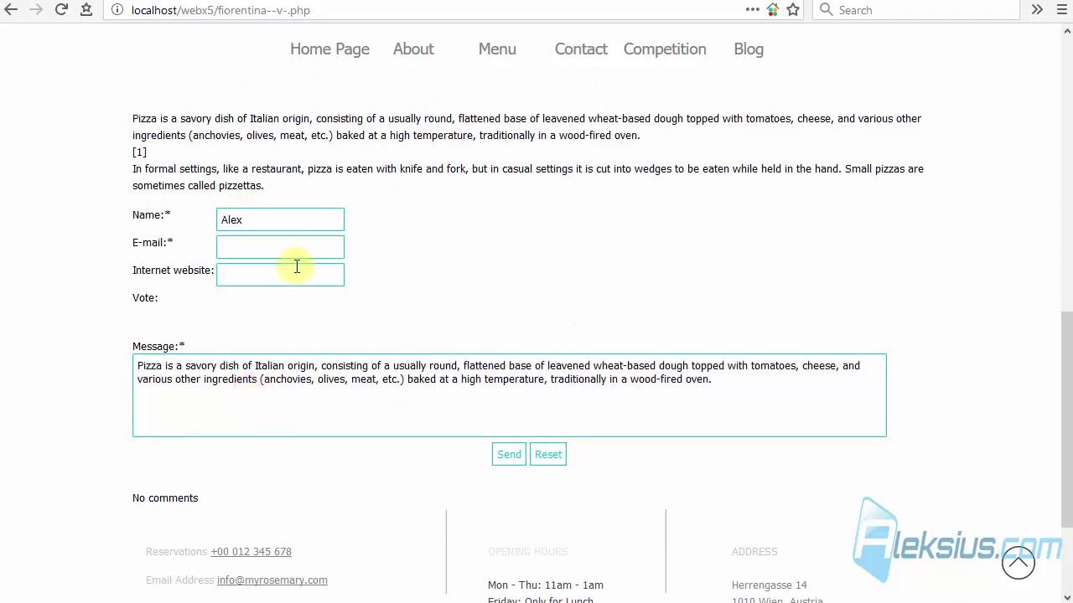
pyautogui.click(285, 253)
pyautogui.click(282, 275)
pyautogui.write('https://aleksius.com/')
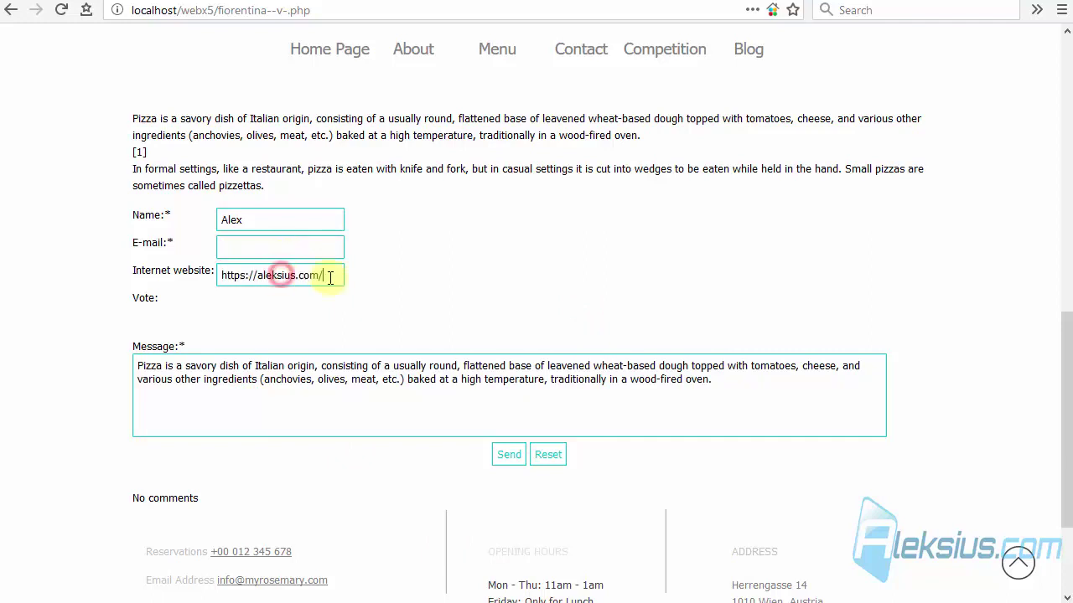
pyautogui.click(298, 249)
pyautogui.press('Down')
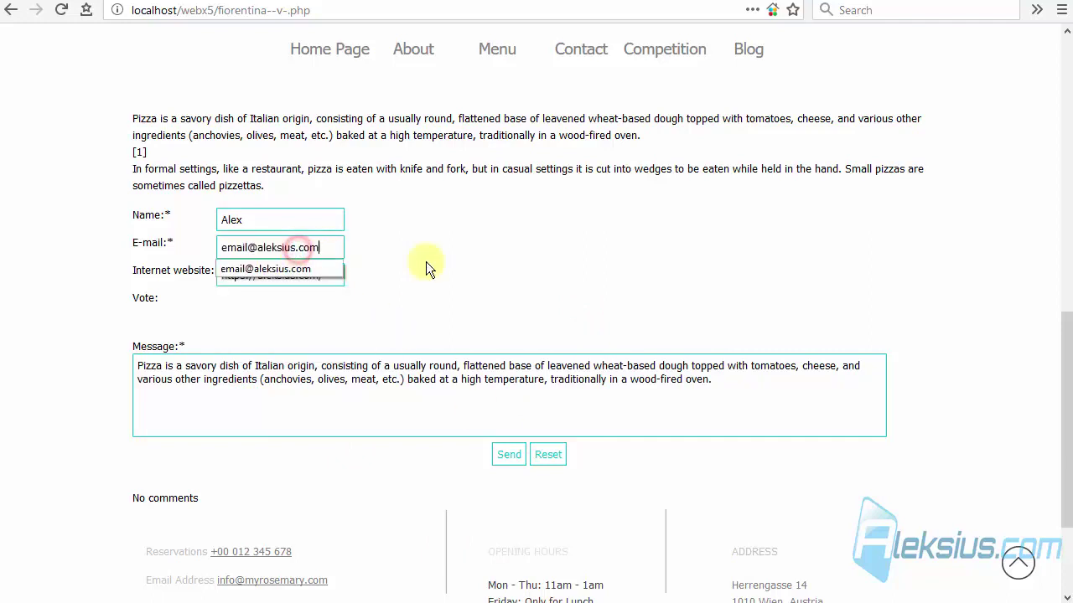
pyautogui.press('Return')
# Send the comment and scroll the page to see it posted.
pyautogui.click(509, 454)
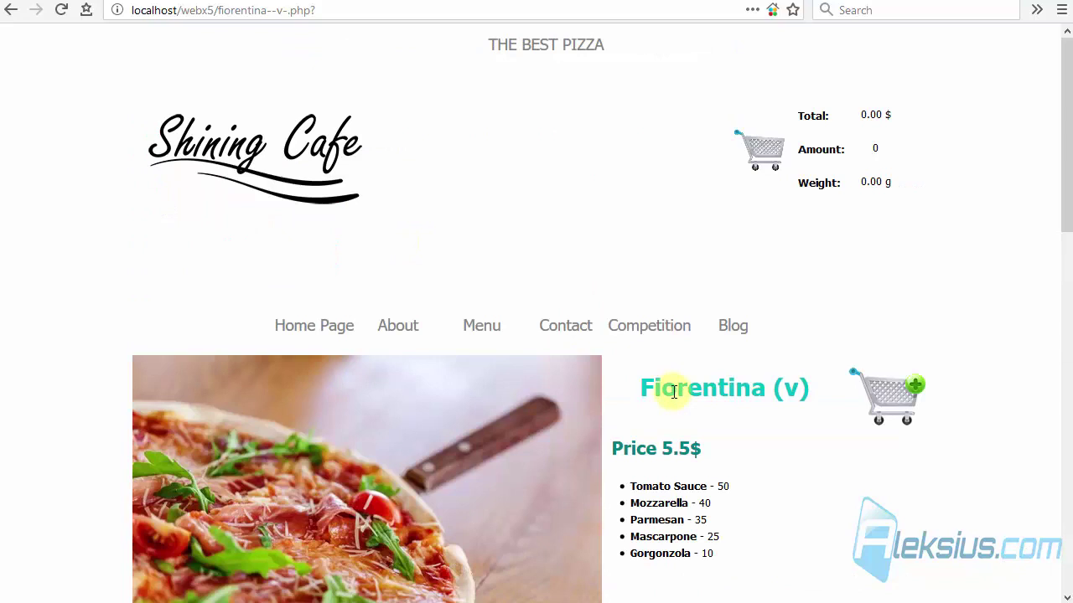
pyautogui.scroll(-10, 671, 396)
pyautogui.scroll(-5, 676, 395)
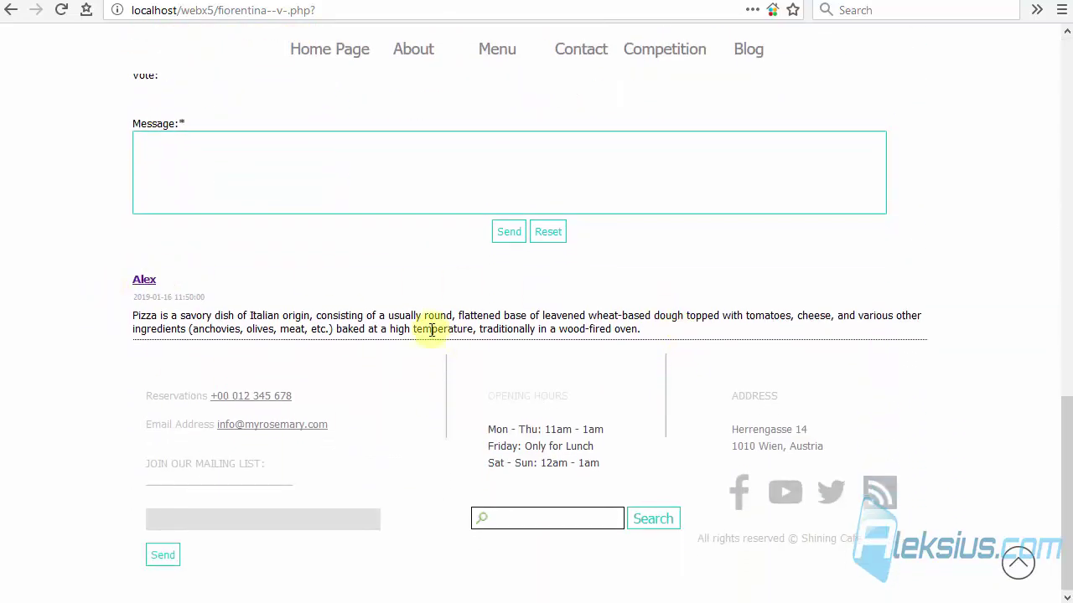
pyautogui.scroll(4, 431, 329)
# In the admin guestbook, show the new Fiorentina (v) comment and reject it.
pyautogui.click(177, 3)
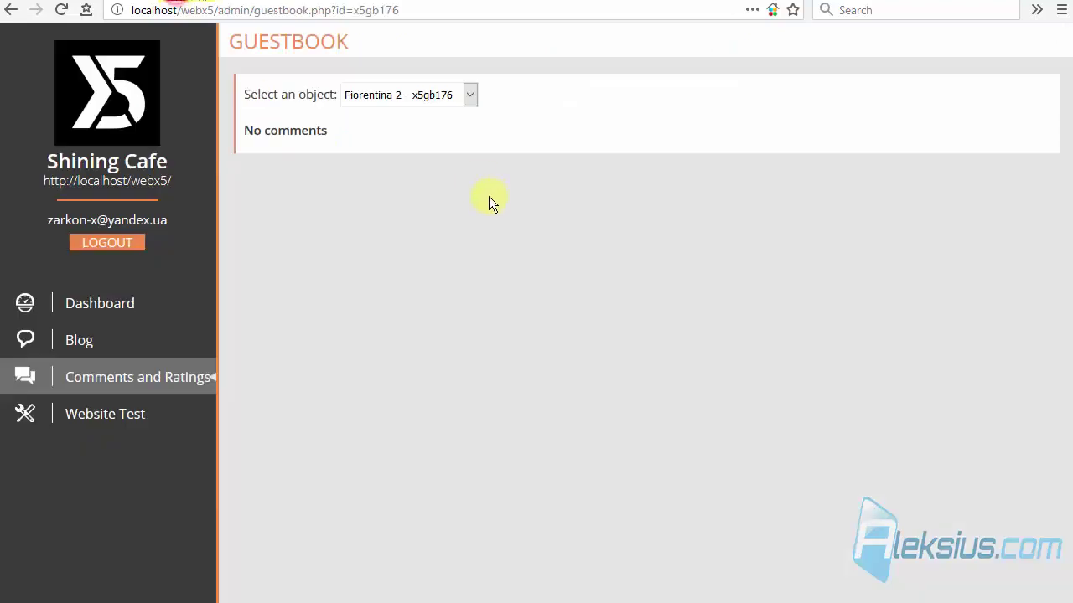
pyautogui.click(439, 97)
pyautogui.click(438, 133)
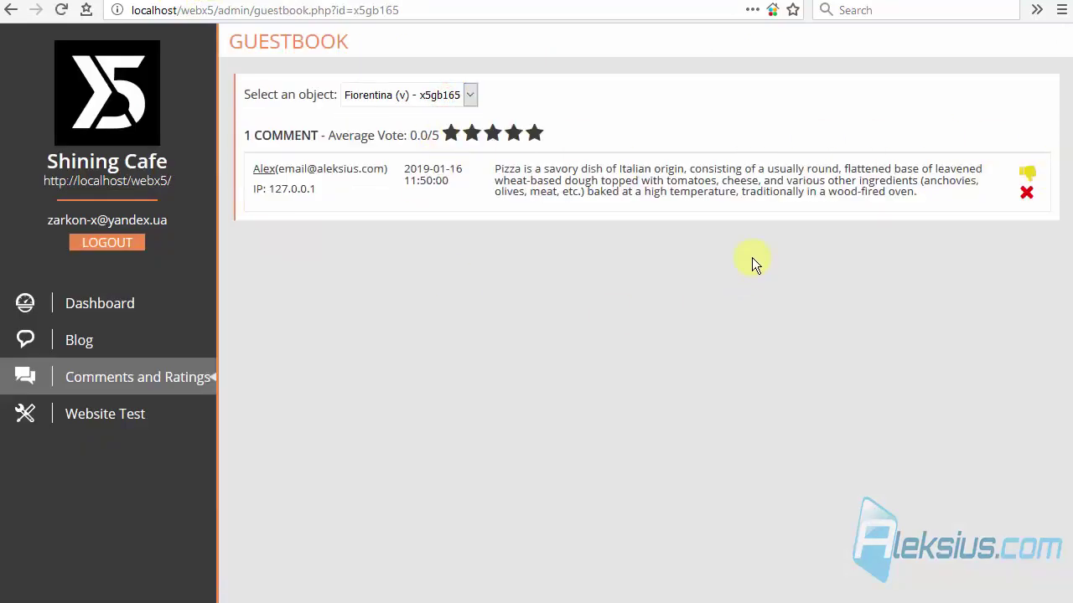
pyautogui.click(1028, 172)
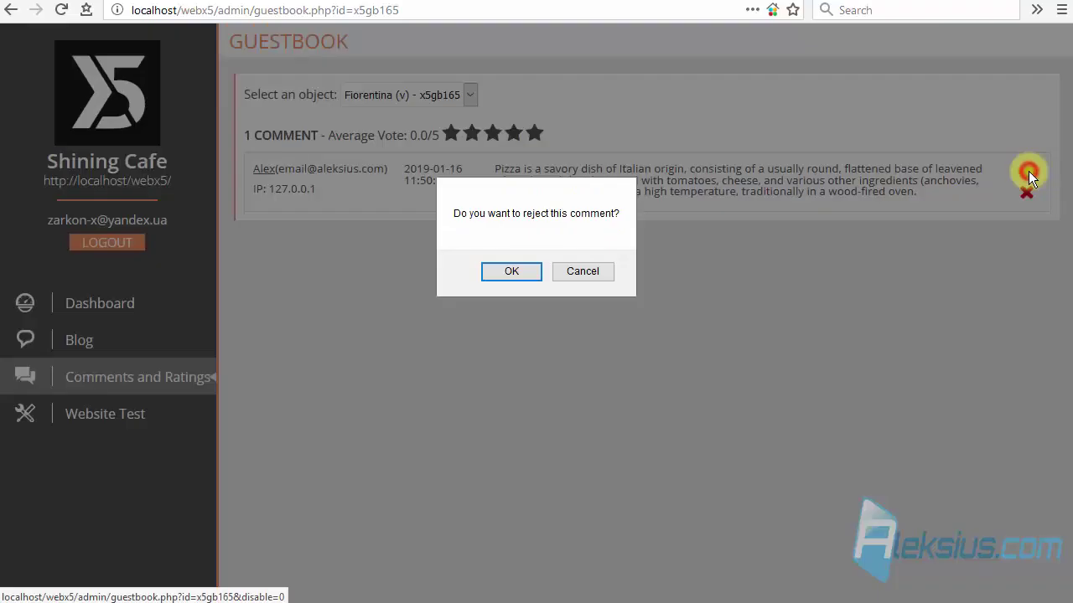
pyautogui.click(520, 272)
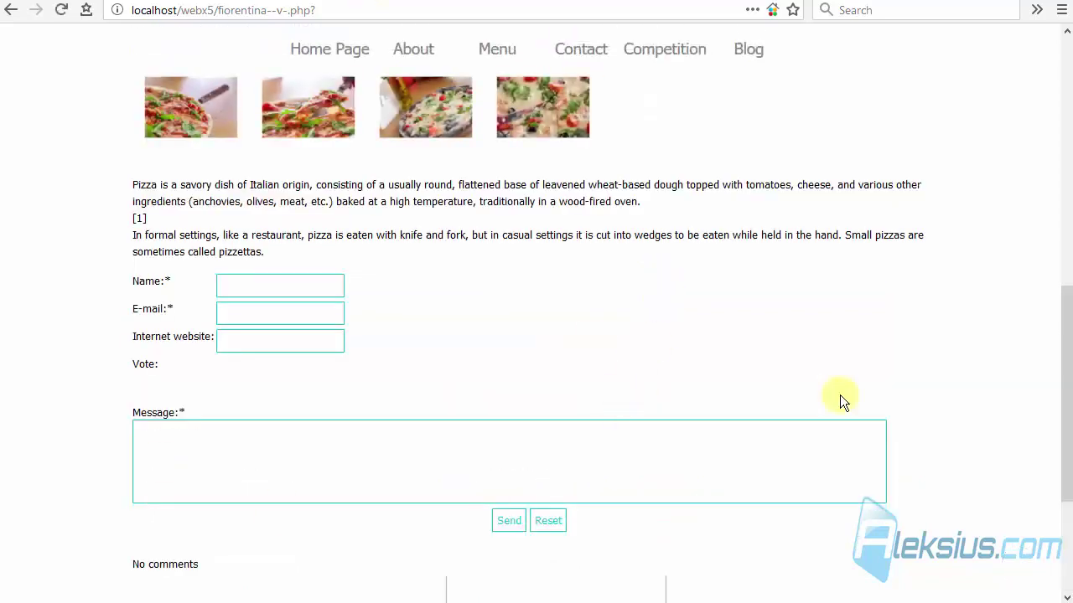
# Approve the comment again and reload the public Fiorentina (v) page to see it.
pyautogui.click(182, 3)
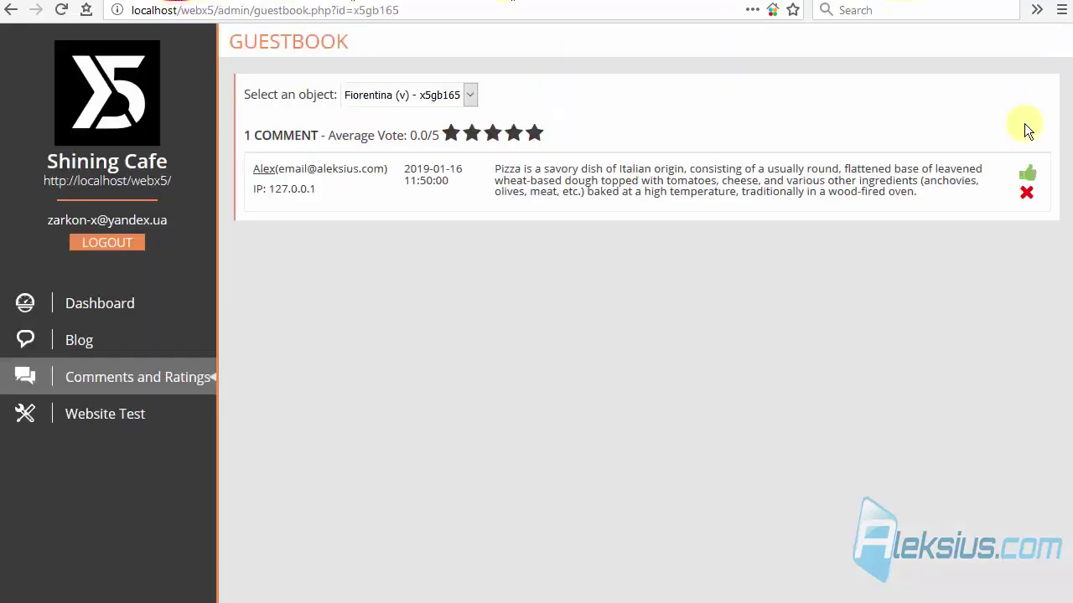
pyautogui.click(1027, 173)
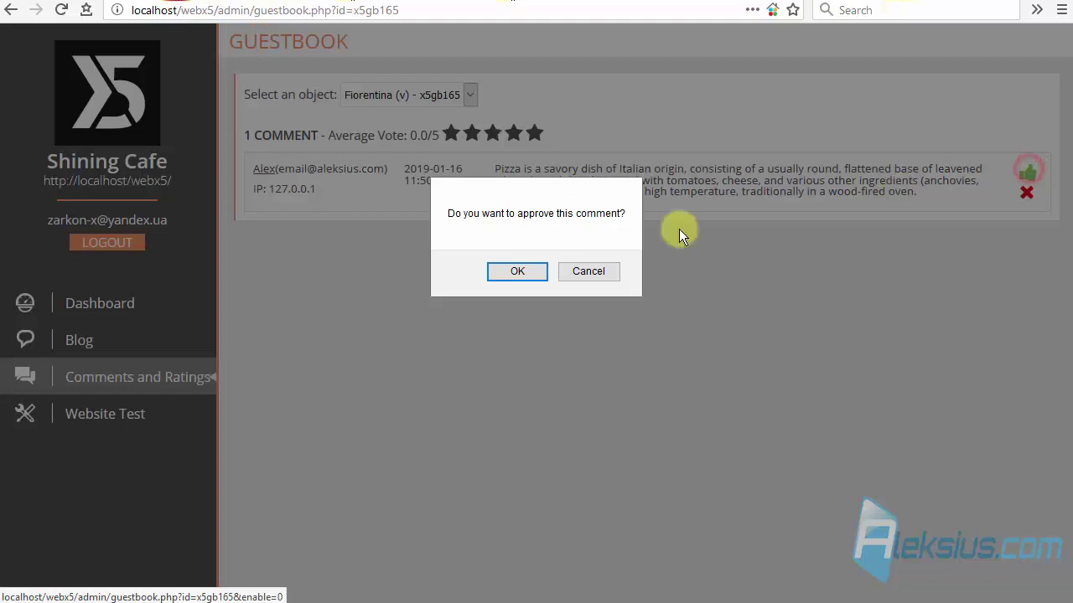
pyautogui.click(533, 269)
pyautogui.click(377, 2)
pyautogui.press('F5')
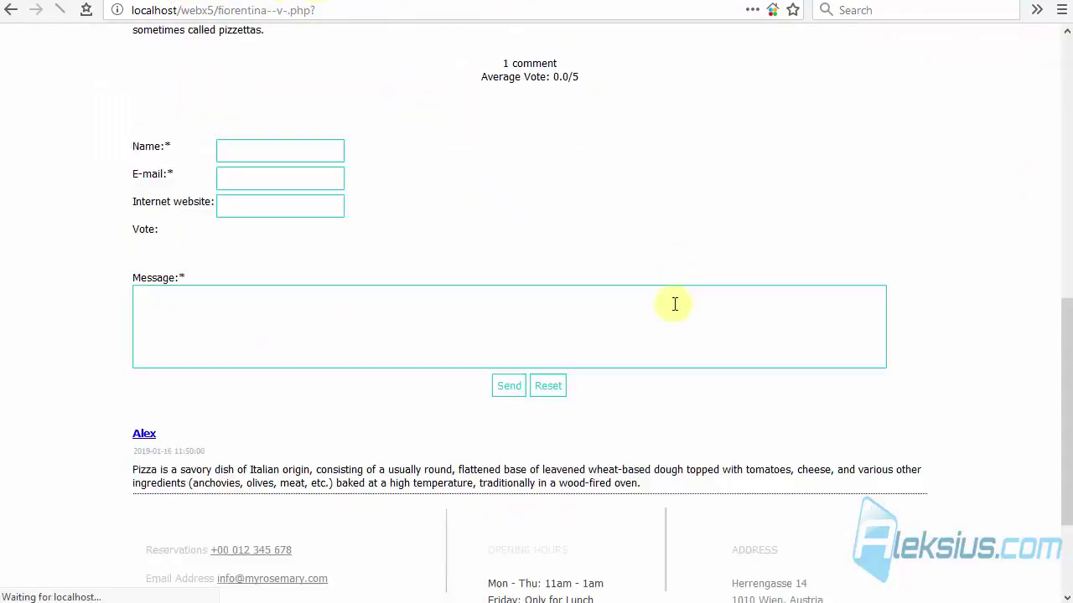
pyautogui.scroll(-3, 314, 342)
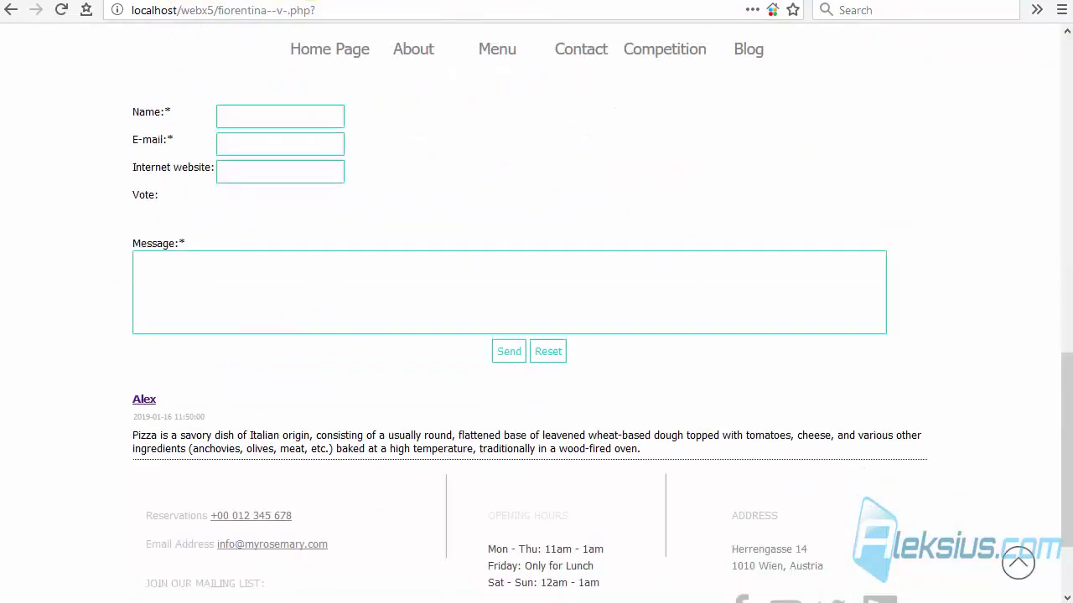
# Delete the comment and reload the public page to confirm it is gone.
pyautogui.click(157, 3)
pyautogui.click(1026, 189)
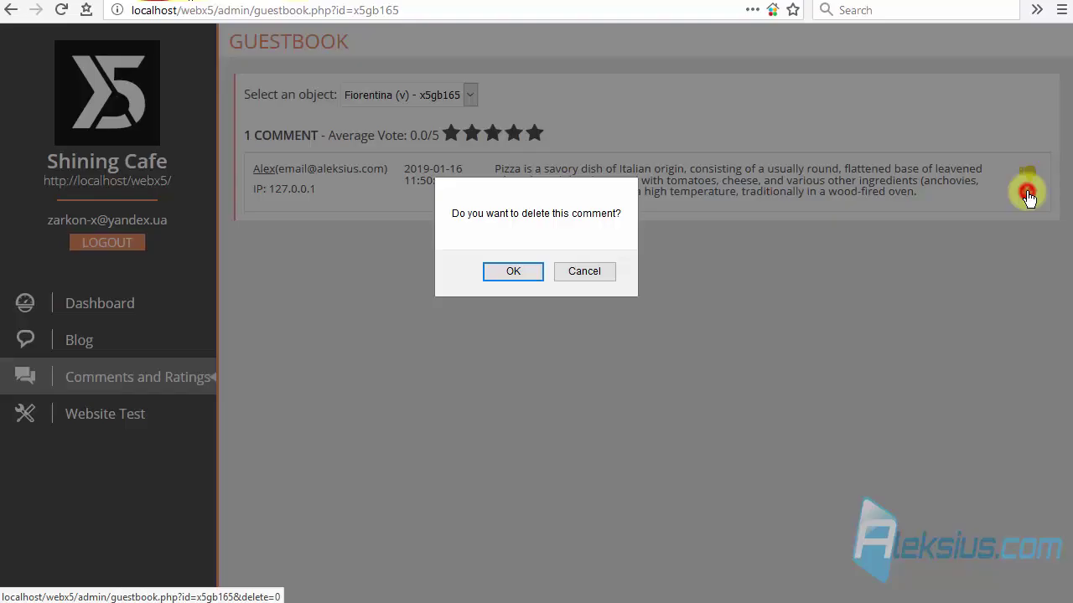
pyautogui.click(535, 272)
pyautogui.click(352, 2)
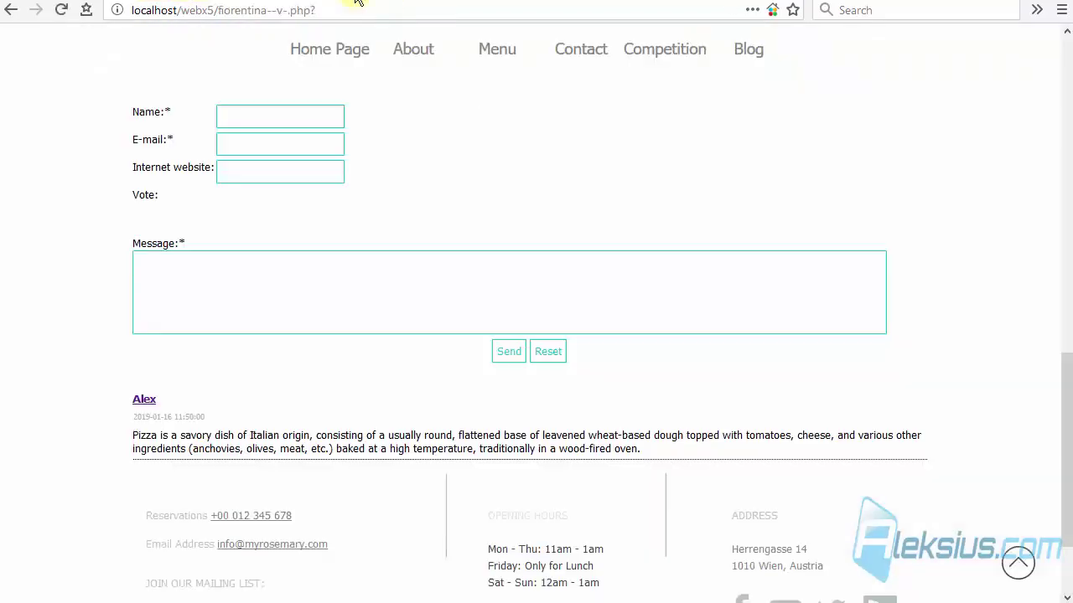
pyautogui.press('F5')
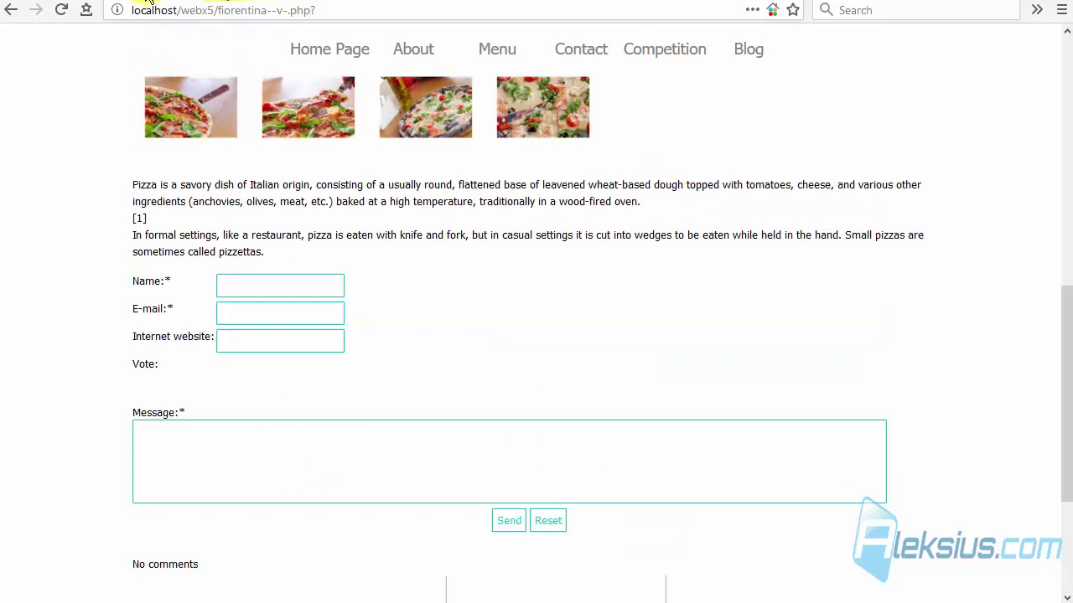
pyautogui.click(148, 2)
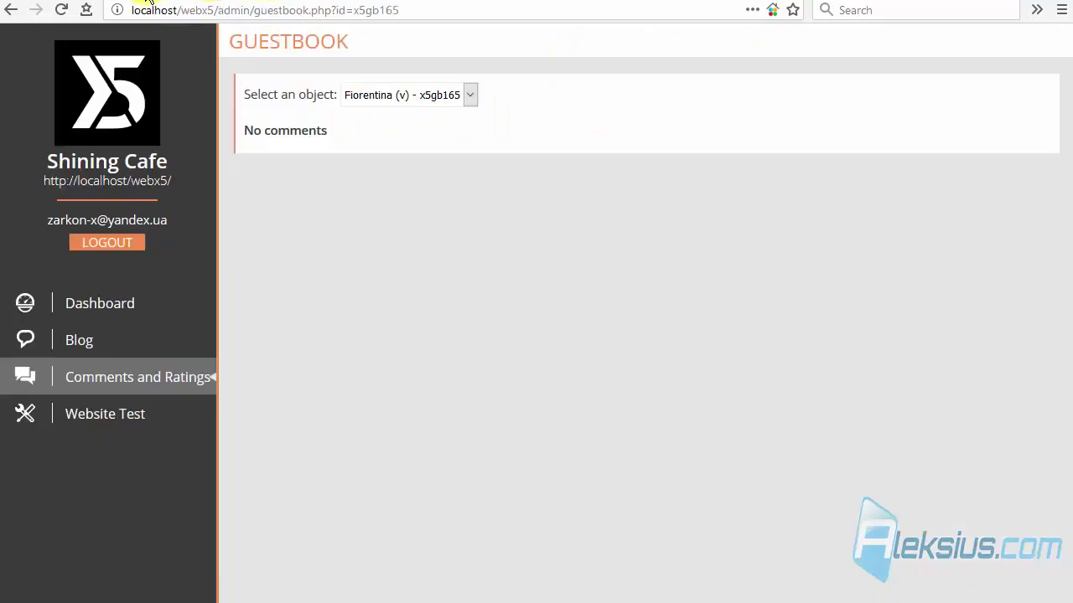
# On the Website Test page, try PHP Mailer (SMTP) and then set the e-mail script to Standard script (recommended).
pyautogui.click(118, 419)
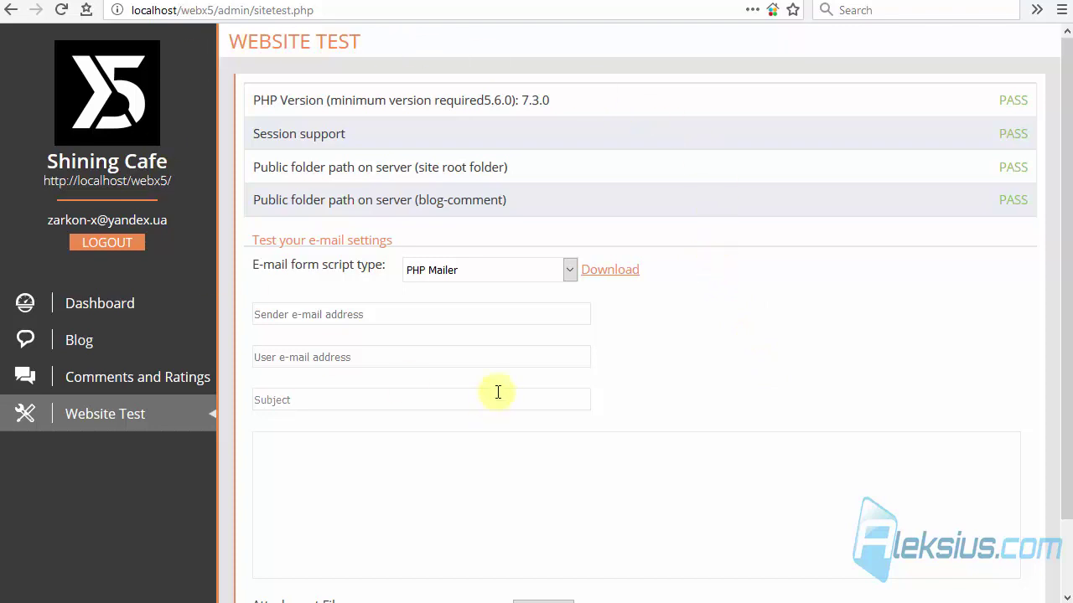
pyautogui.scroll(-2, 496, 388)
pyautogui.click(509, 192)
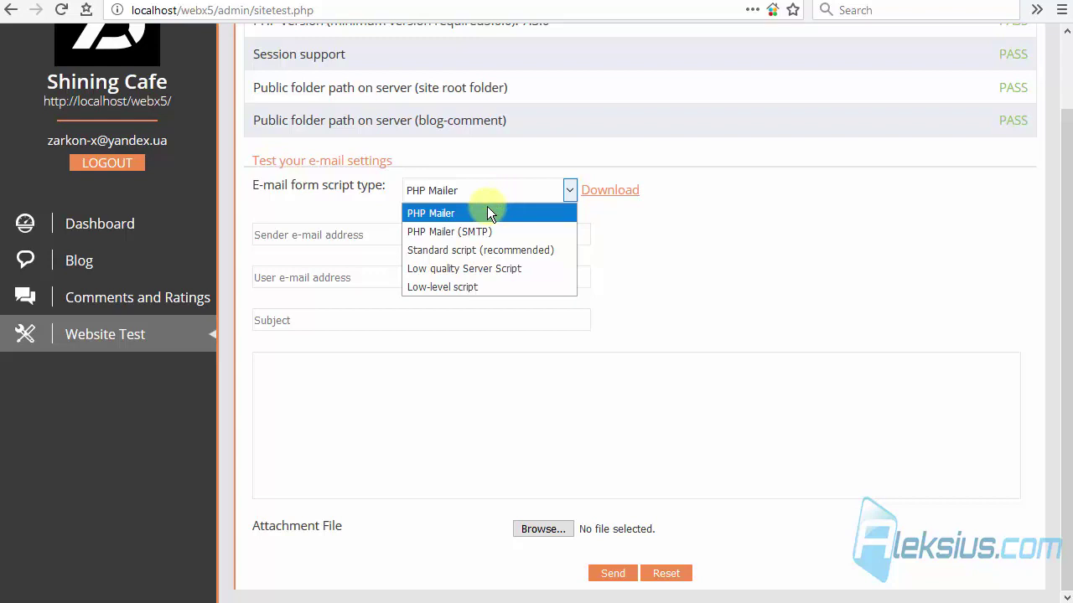
pyautogui.click(477, 232)
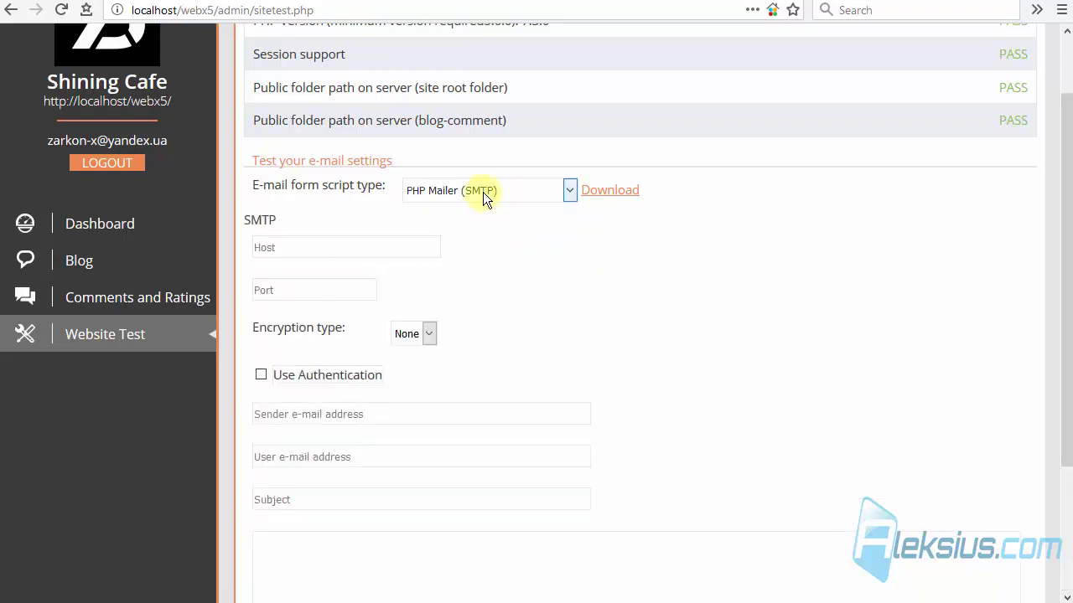
pyautogui.click(483, 192)
pyautogui.click(468, 246)
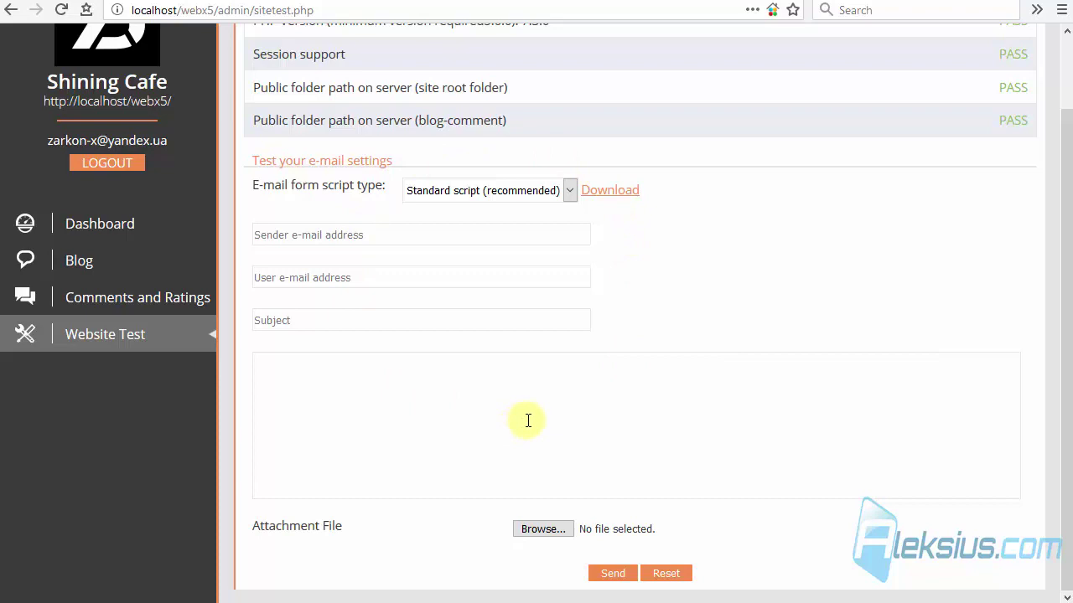
# Highlight the PHP version requirement line and its PASS result.
pyautogui.scroll(2, 543, 407)
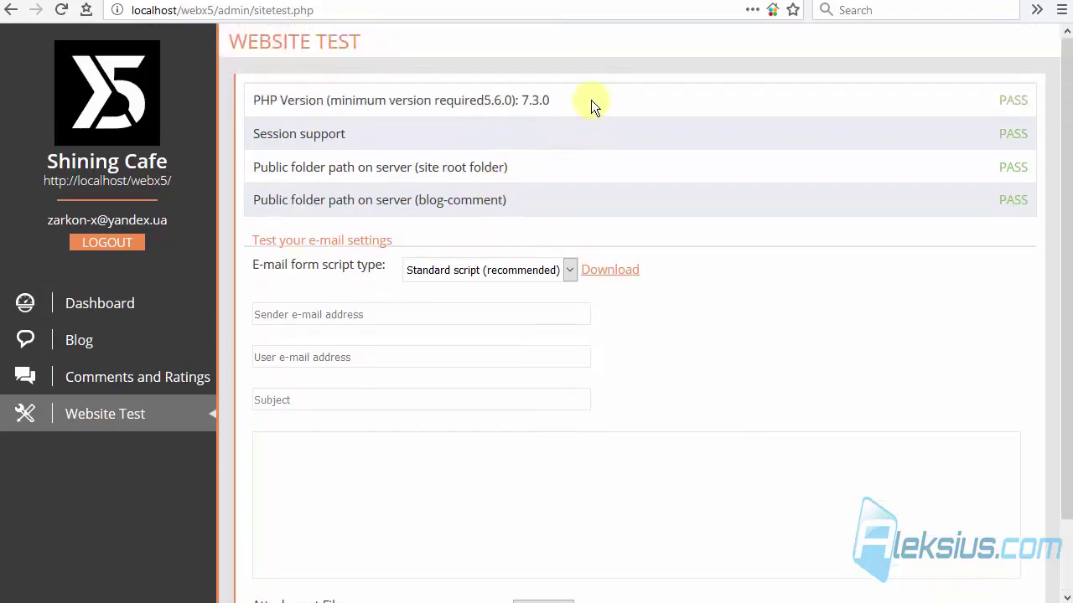
pyautogui.moveTo(582, 101); pyautogui.dragTo(246, 99)
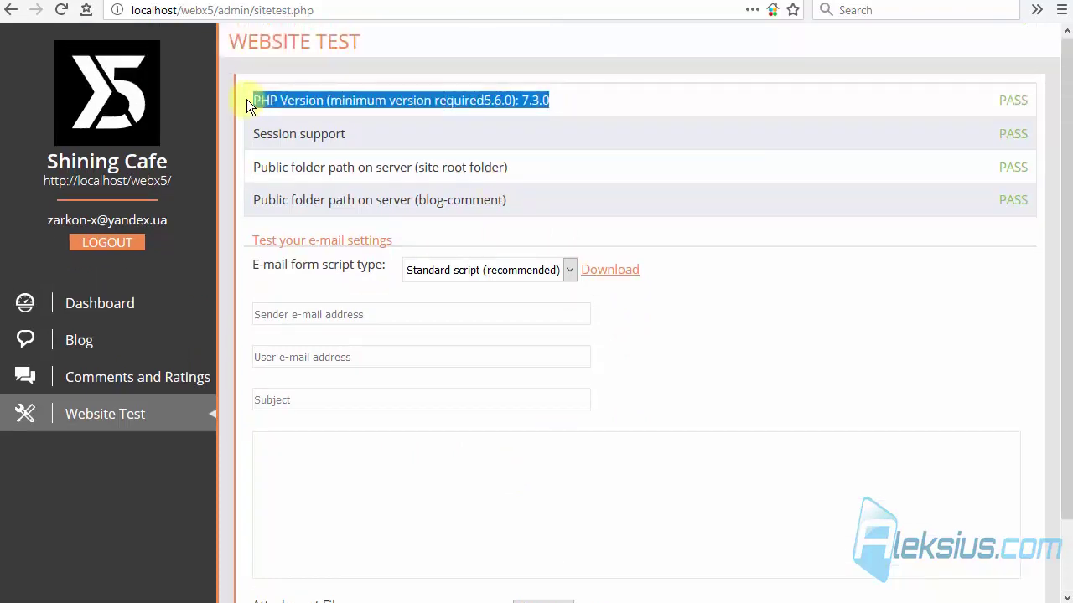
pyautogui.click(1022, 97)
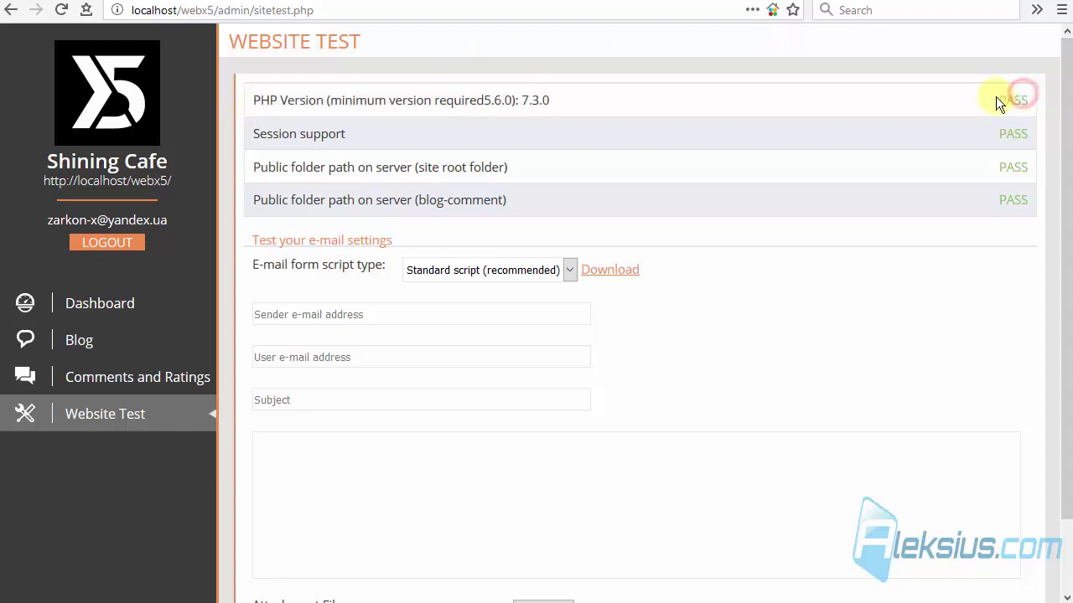
pyautogui.moveTo(997, 98); pyautogui.dragTo(1046, 109)
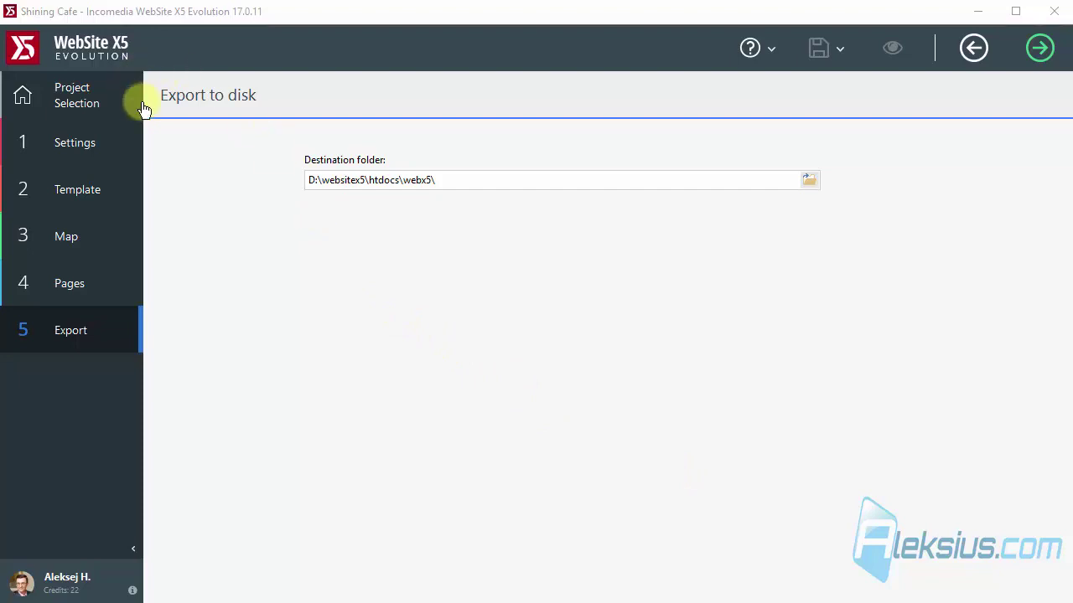
# Open Export the Project and exclude website preview files and backup copies.
pyautogui.click(75, 334)
pyautogui.click(433, 442)
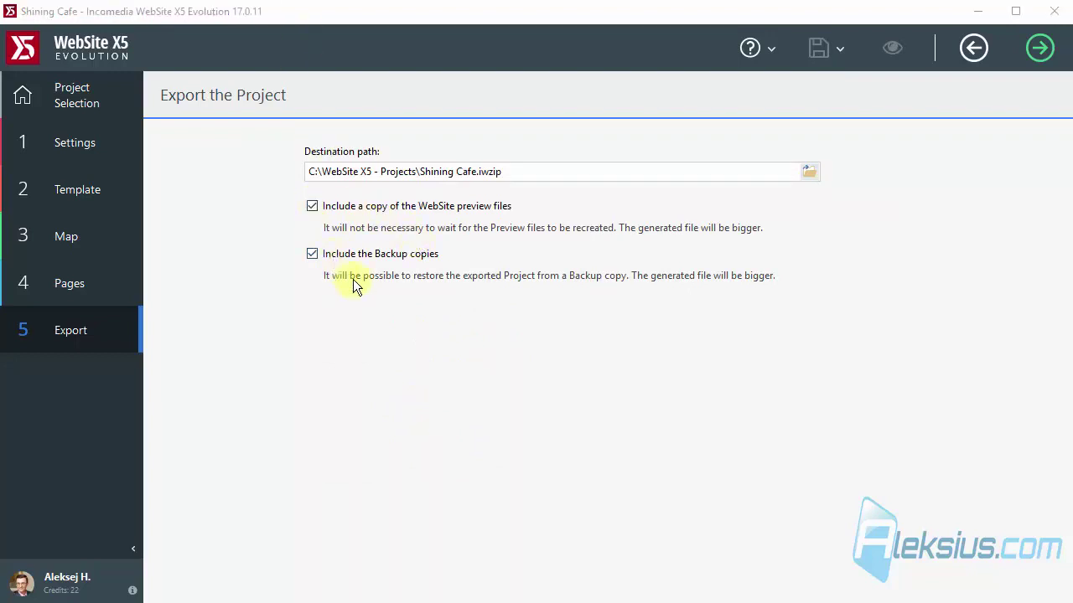
pyautogui.click(313, 206)
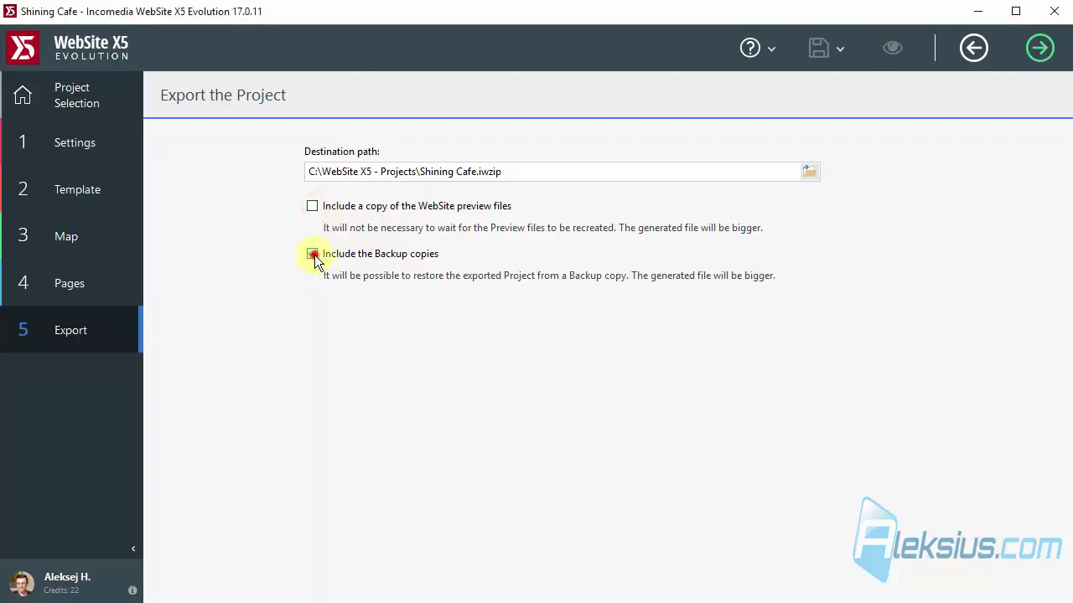
pyautogui.click(314, 255)
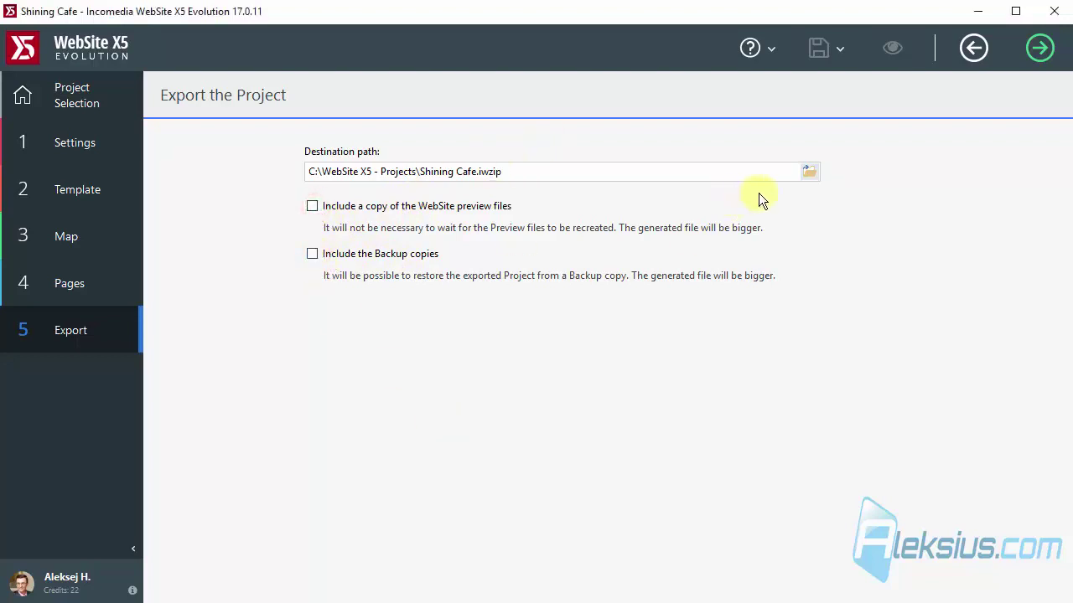
# Change the destination to D:\Shining-Cafe.iwzip and run the export.
pyautogui.moveTo(414, 172); pyautogui.dragTo(323, 166)
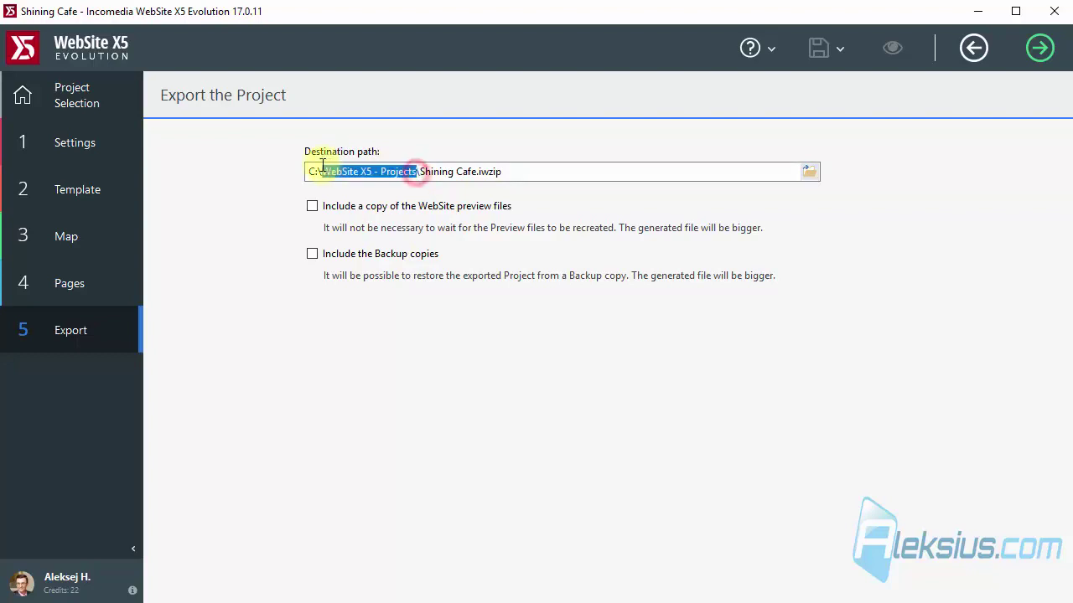
pyautogui.press('BackSpace')
pyautogui.press('BackSpace')
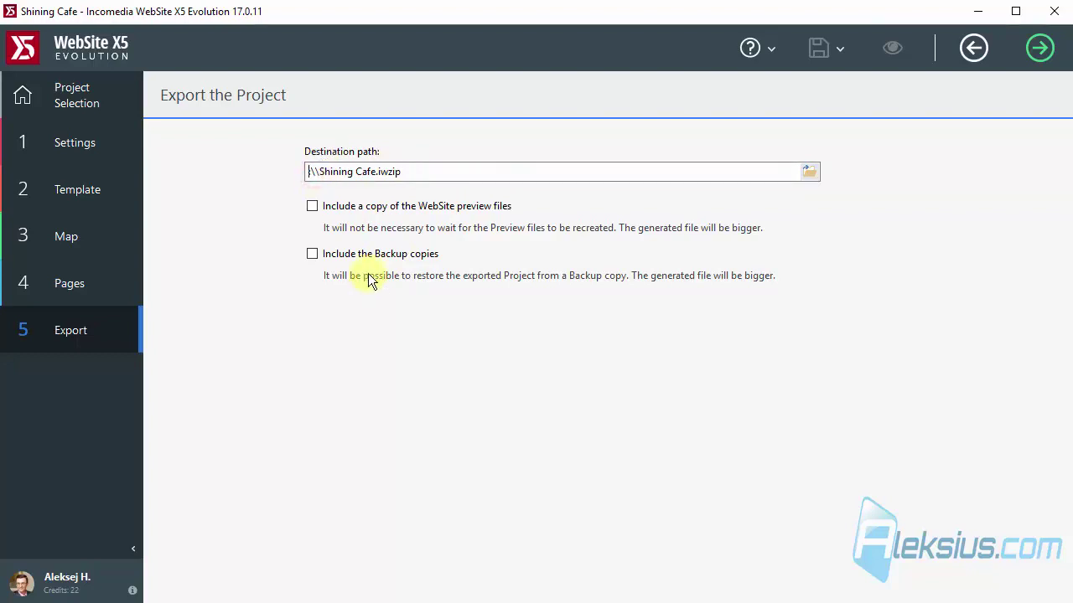
pyautogui.write('B')
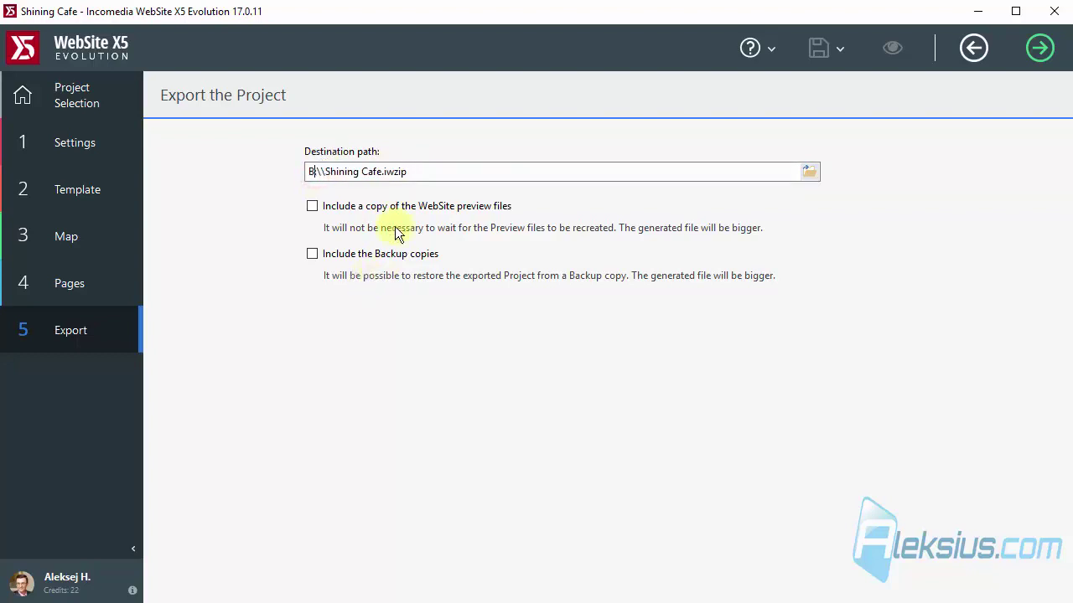
pyautogui.press('BackSpace')
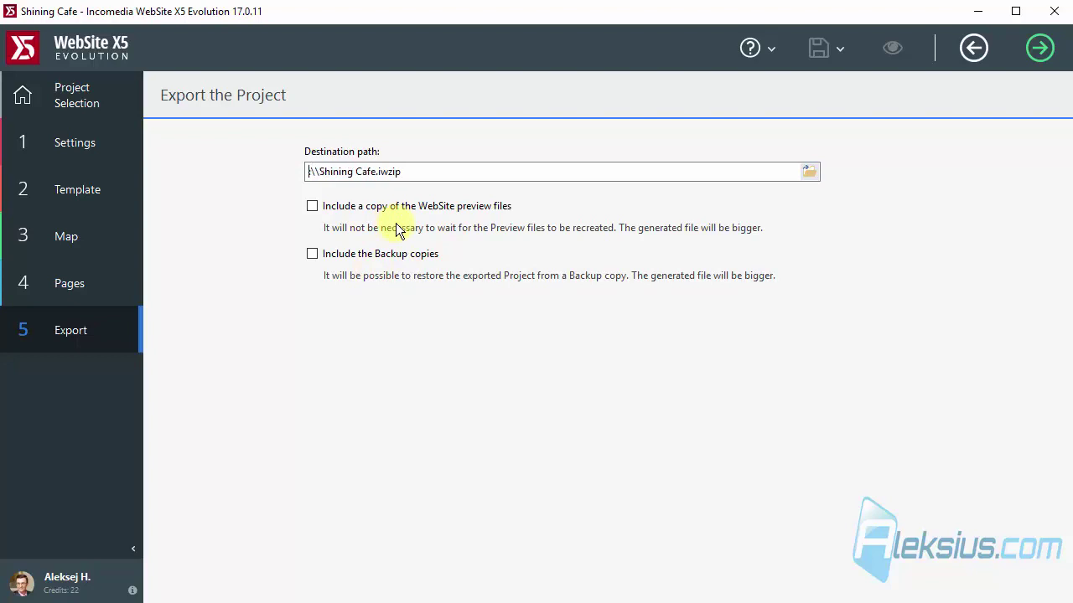
pyautogui.write('D:')
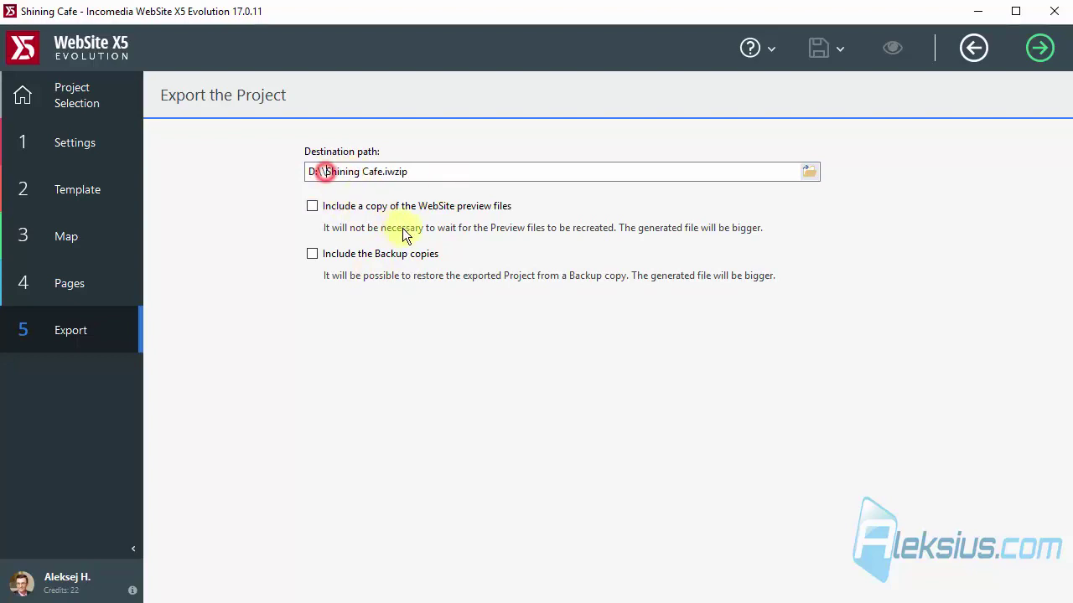
pyautogui.press('Delete')
pyautogui.click(357, 171)
pyautogui.press('BackSpace')
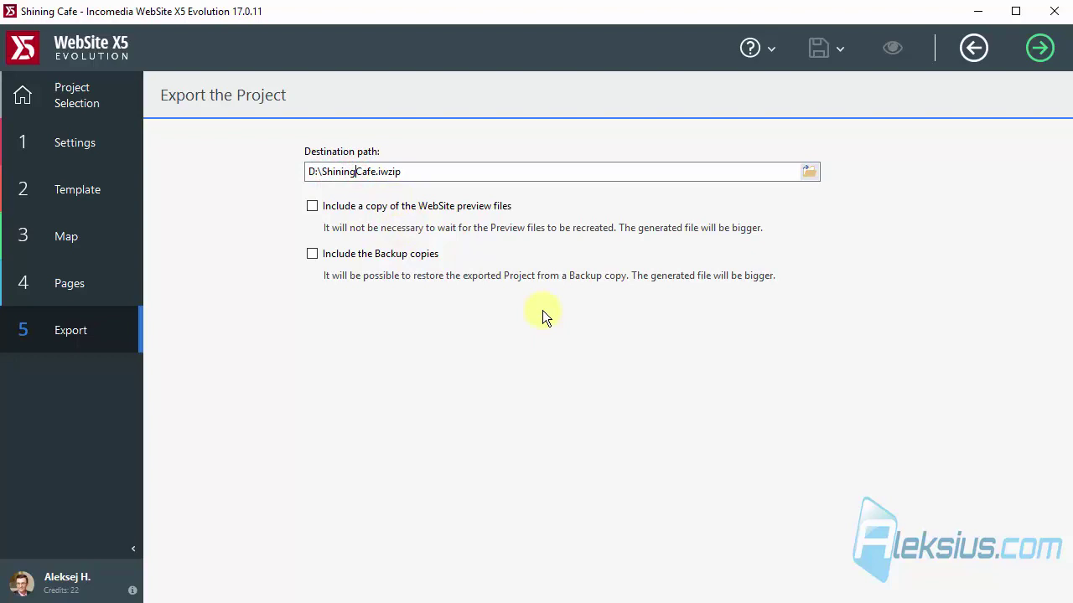
pyautogui.write('-')
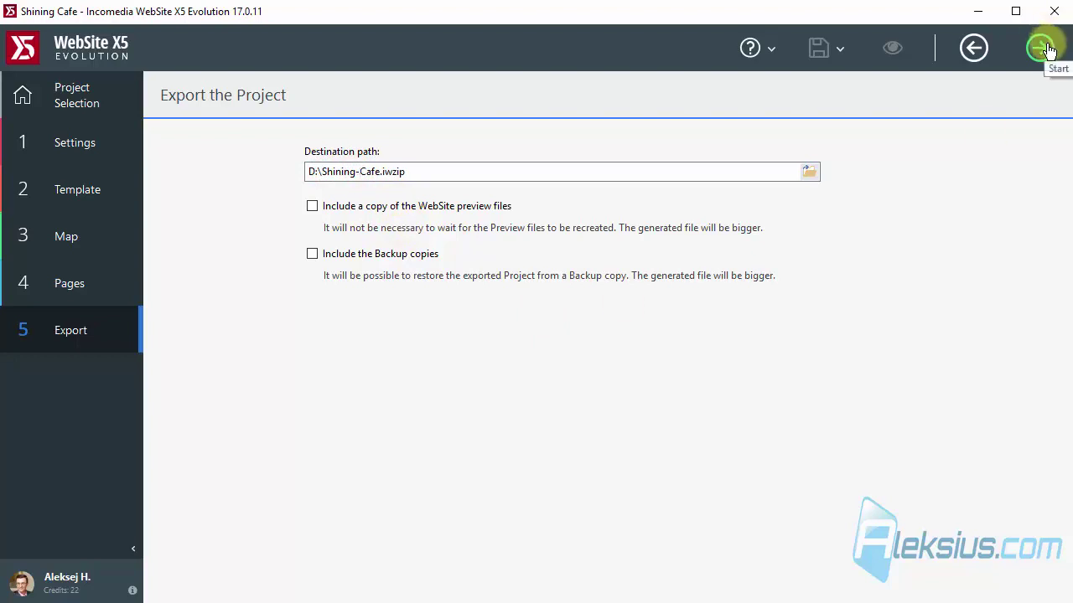
pyautogui.click(1046, 49)
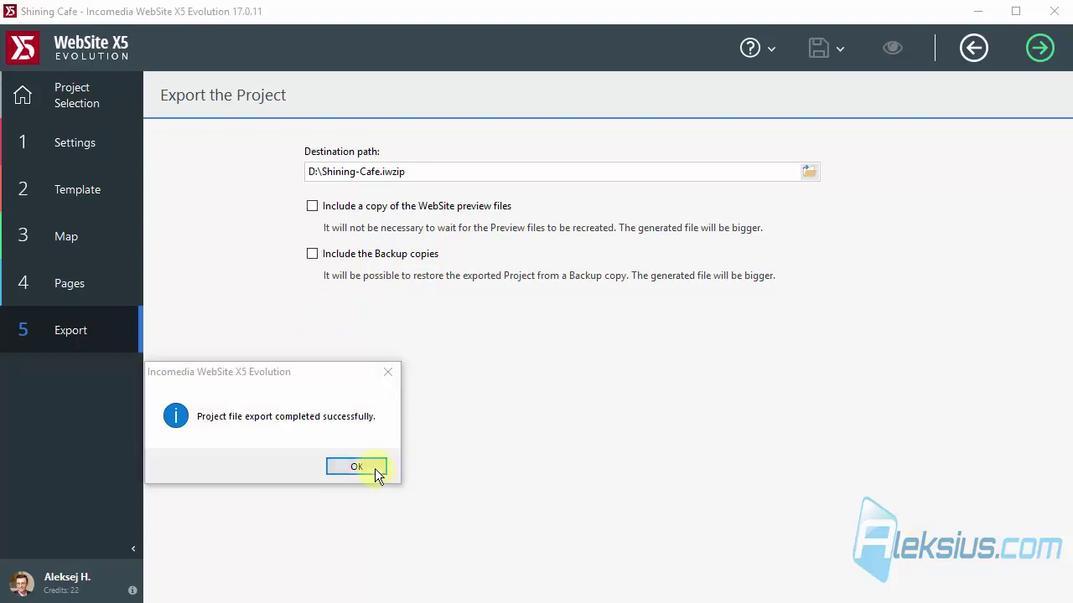
pyautogui.click(374, 471)
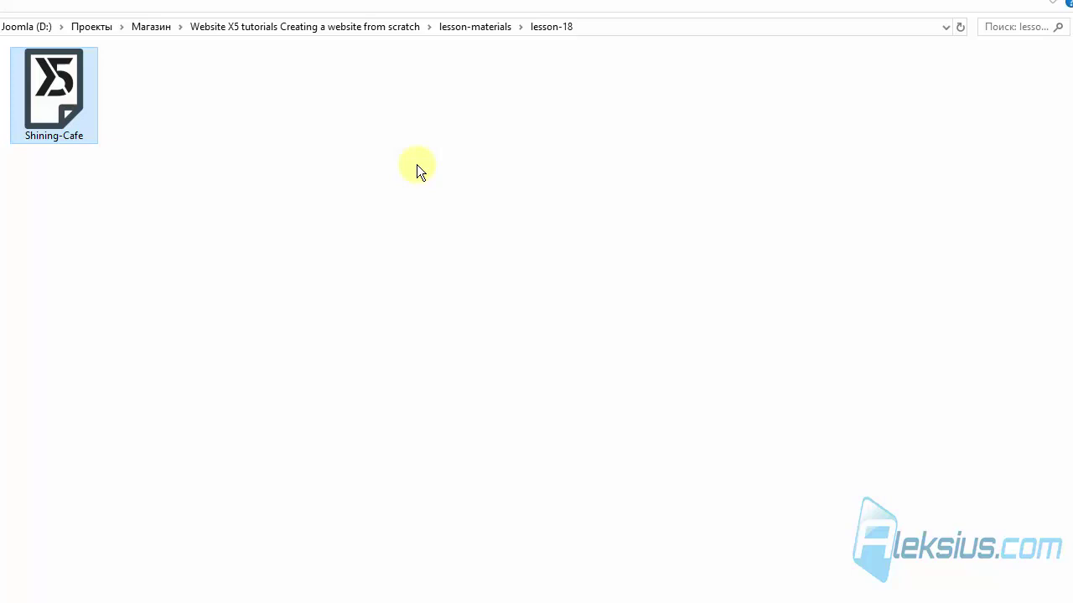
# Show the lesson-18 folder's address as editable text and select the lesson number at its end.
pyautogui.click(548, 29)
pyautogui.click(548, 29)
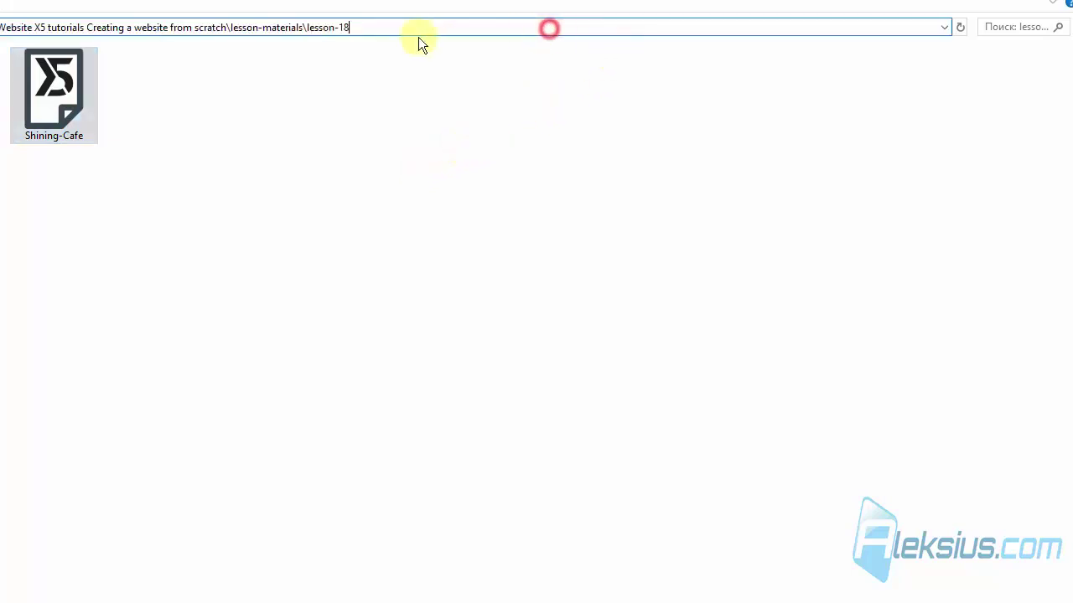
pyautogui.moveTo(399, 33); pyautogui.dragTo(338, 39)
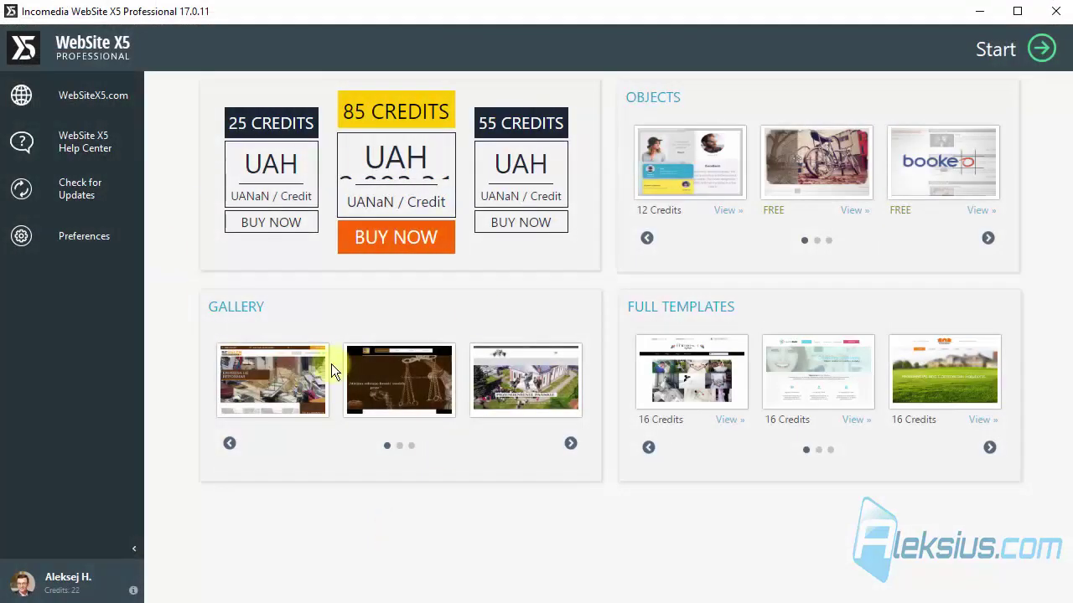
pyautogui.click(84, 238)
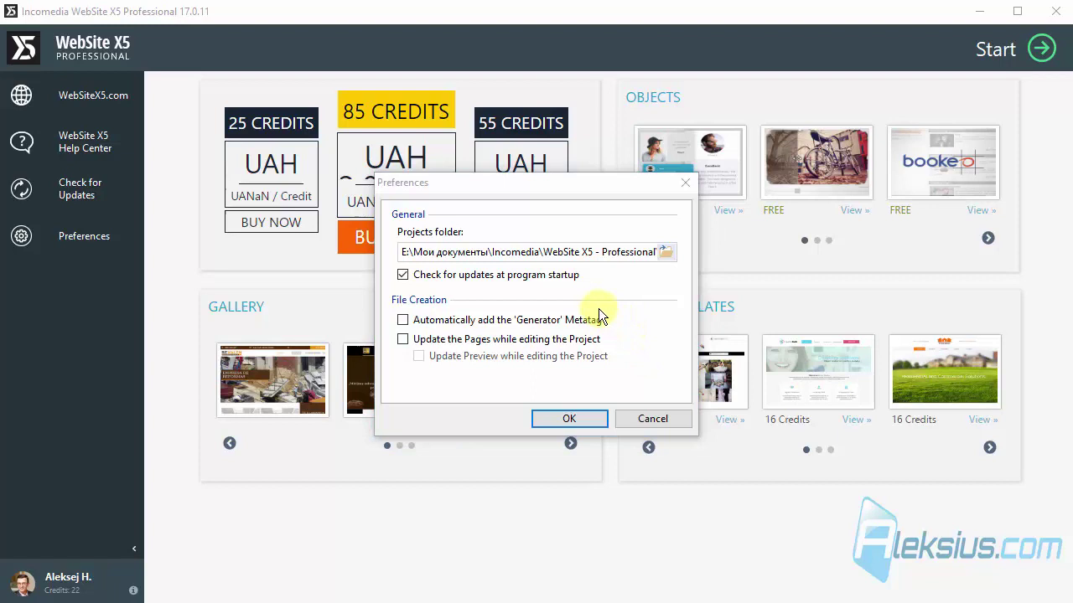
pyautogui.click(430, 321)
pyautogui.click(430, 321)
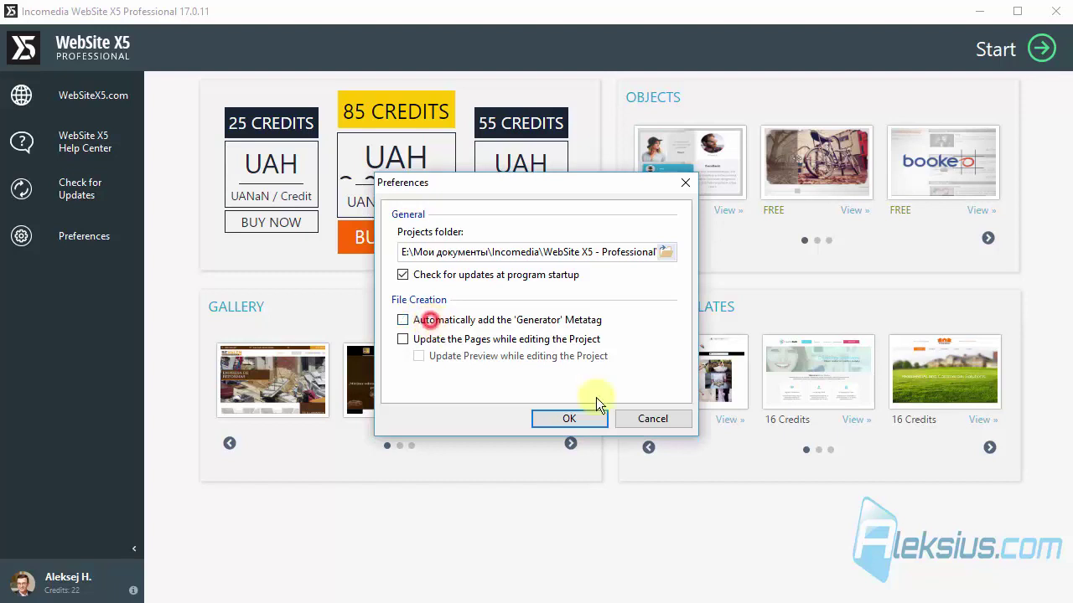
pyautogui.click(652, 418)
# Create a folder named 'Test 2' under Projects on the project selection page.
pyautogui.click(1039, 48)
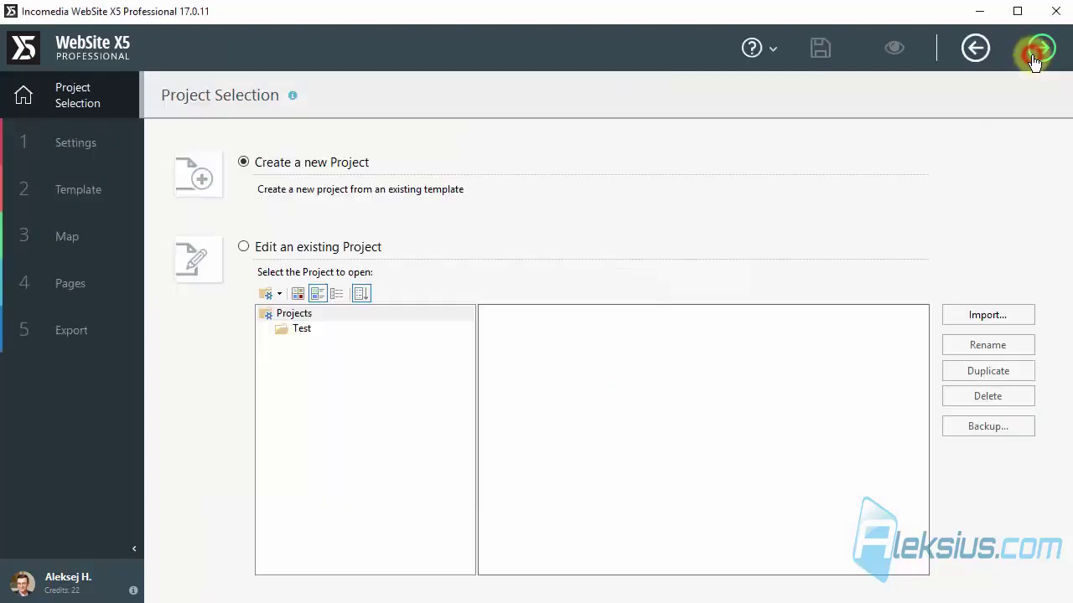
pyautogui.click(306, 324)
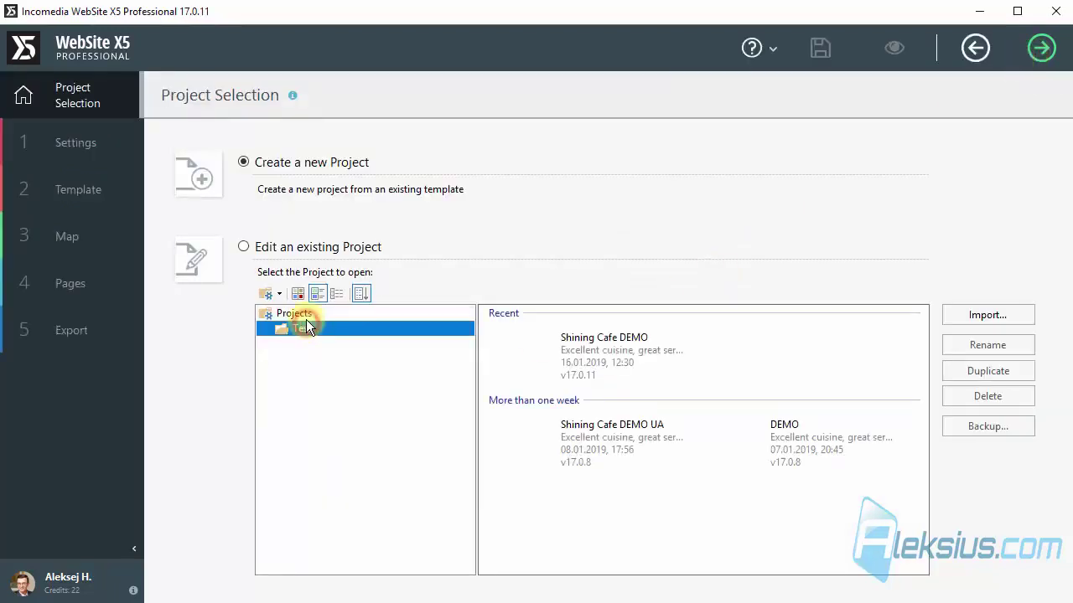
pyautogui.click(306, 318)
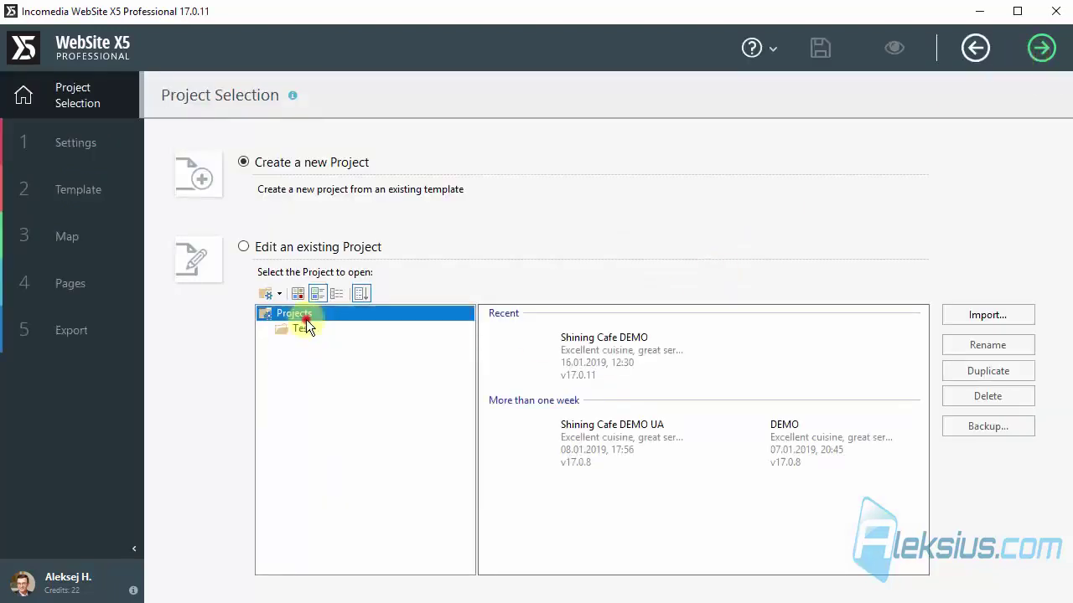
pyautogui.click(269, 294)
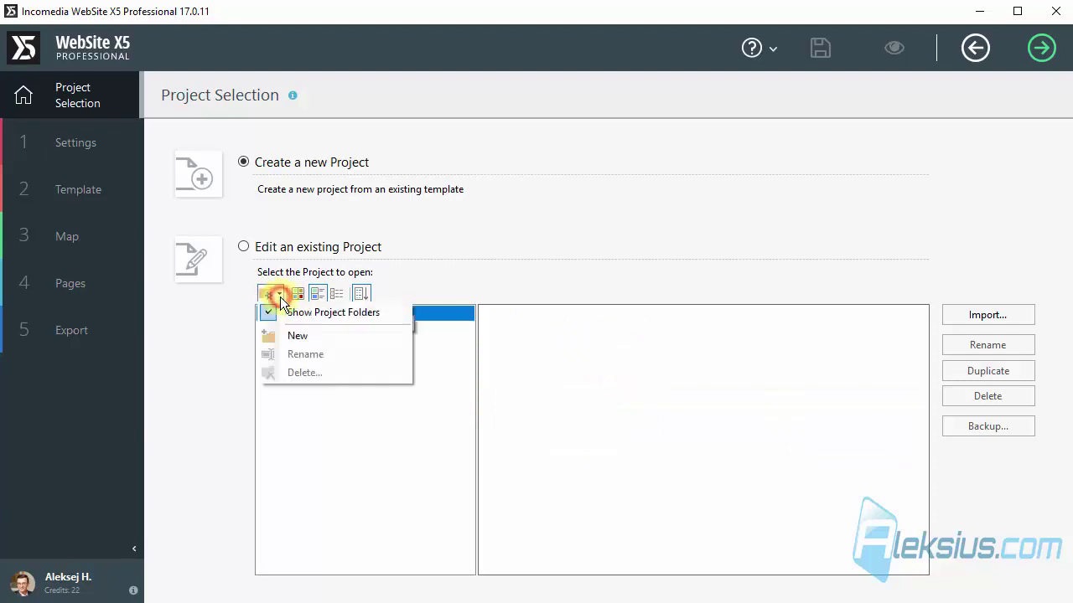
pyautogui.click(317, 336)
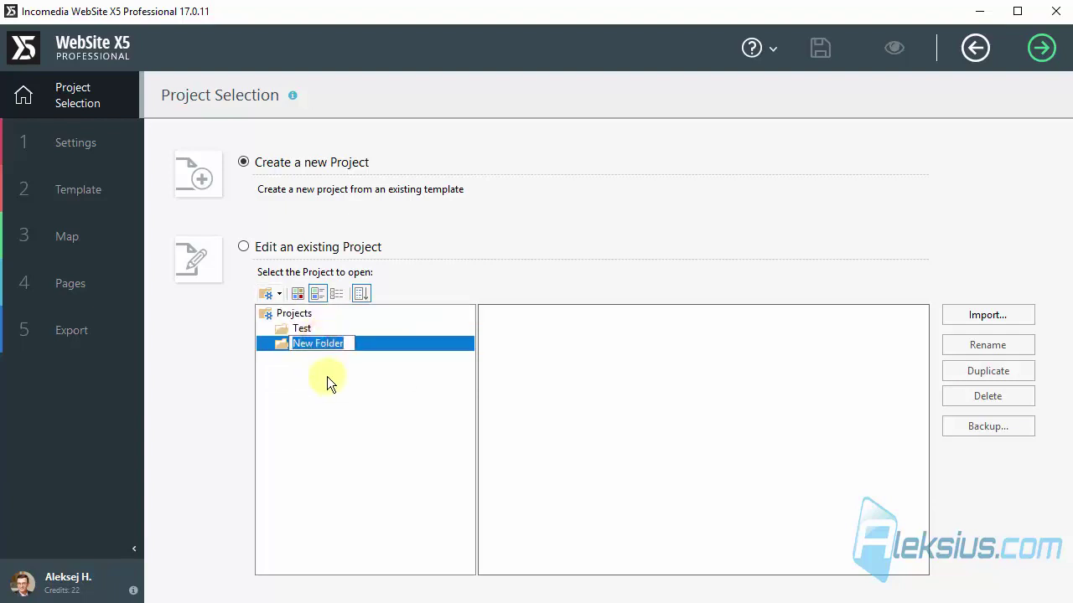
pyautogui.write('Test')
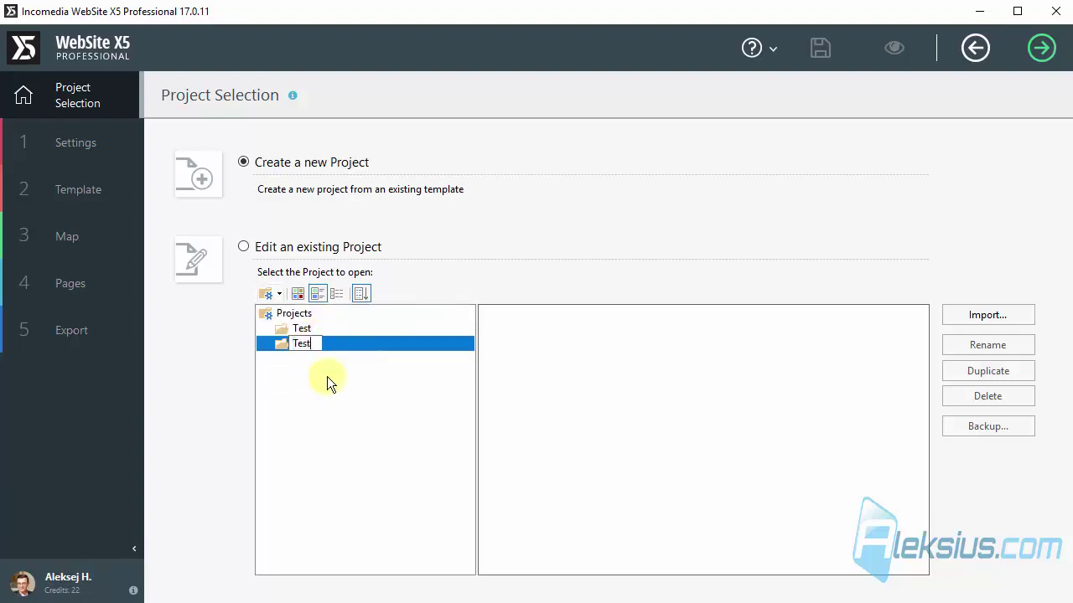
pyautogui.write(' 2')
pyautogui.press('Return')
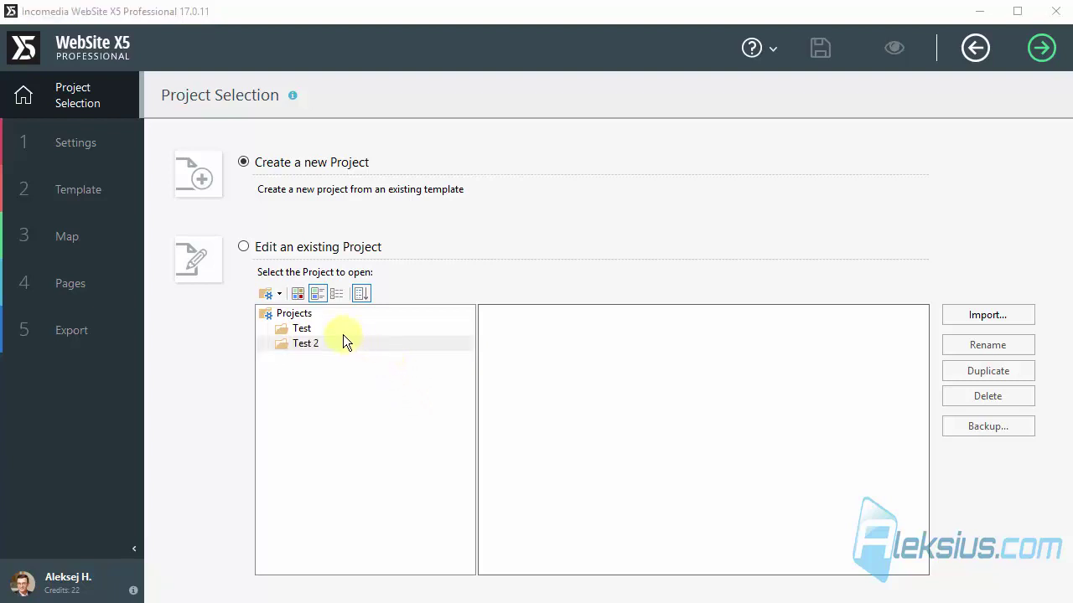
pyautogui.click(295, 316)
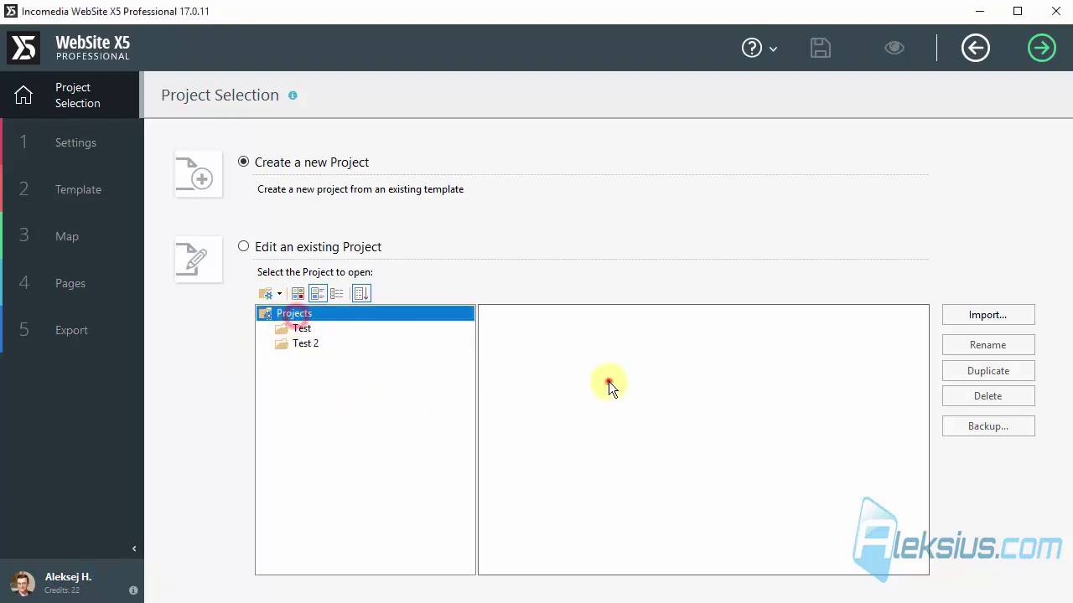
pyautogui.click(609, 383)
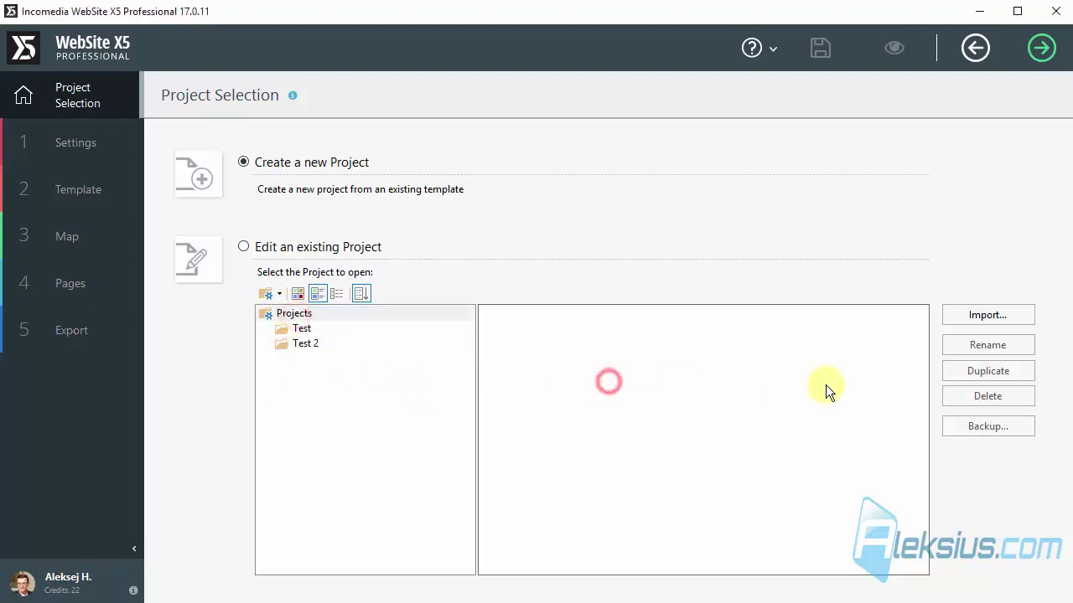
# Import Shining-Cafe.iwzip from the lesson-18 folder and open the Shining-Cafe project.
pyautogui.click(971, 315)
pyautogui.moveTo(653, 44); pyautogui.dragTo(682, 129)
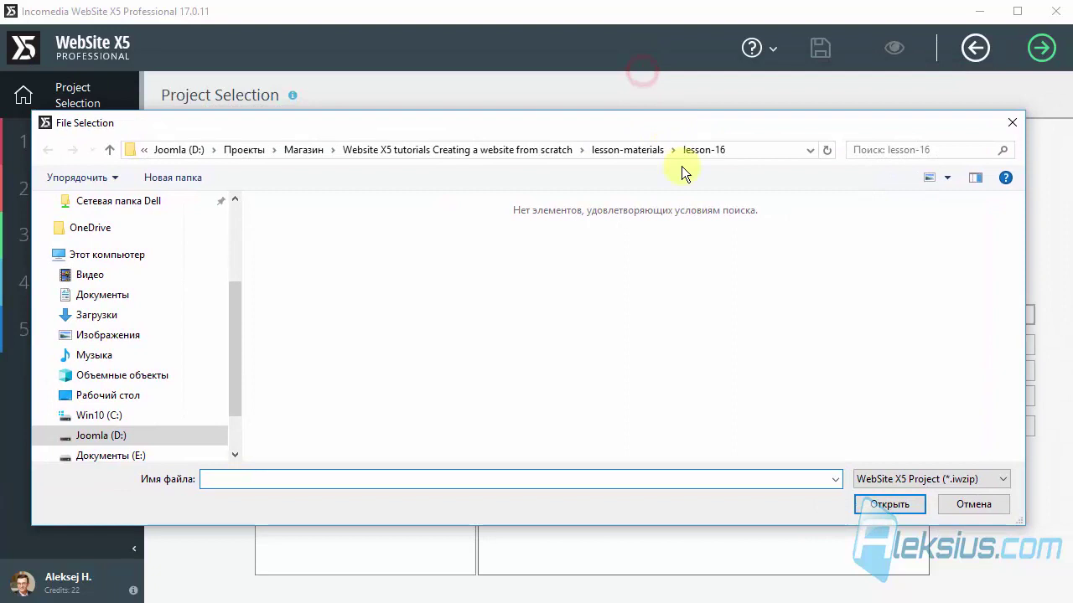
pyautogui.click(711, 303)
pyautogui.press('BackSpace')
pyautogui.scroll(-2, 348, 437)
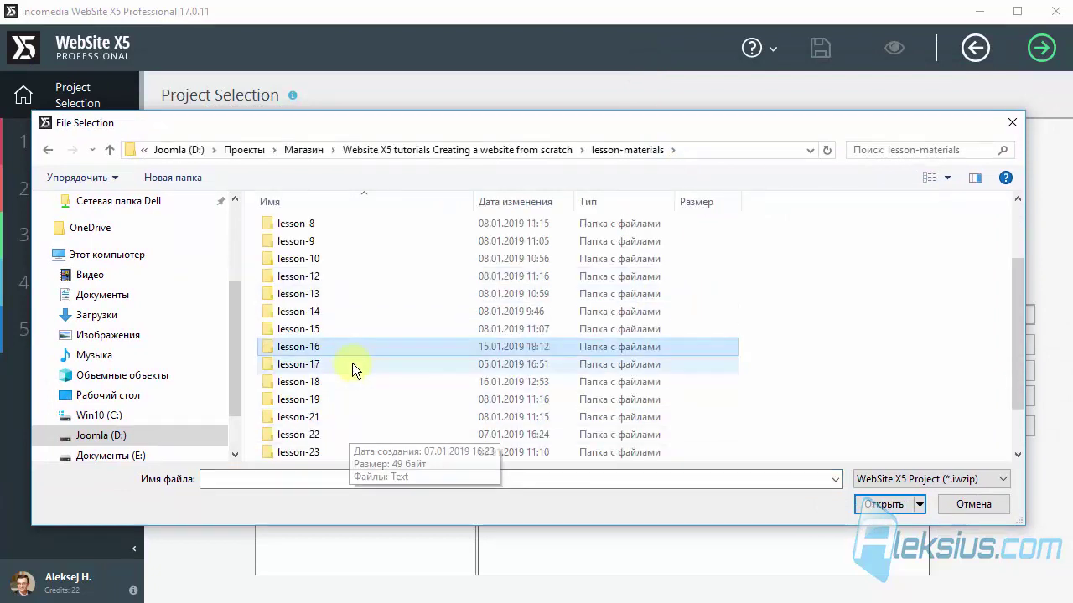
pyautogui.doubleClick(339, 375)
pyautogui.doubleClick(314, 245)
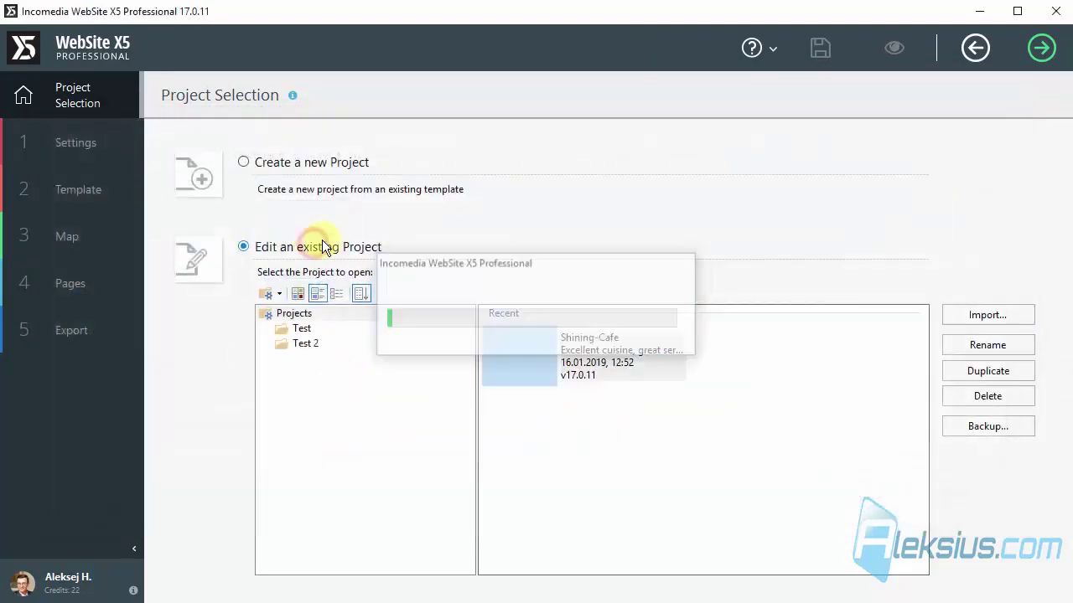
pyautogui.click(653, 363)
pyautogui.doubleClick(653, 364)
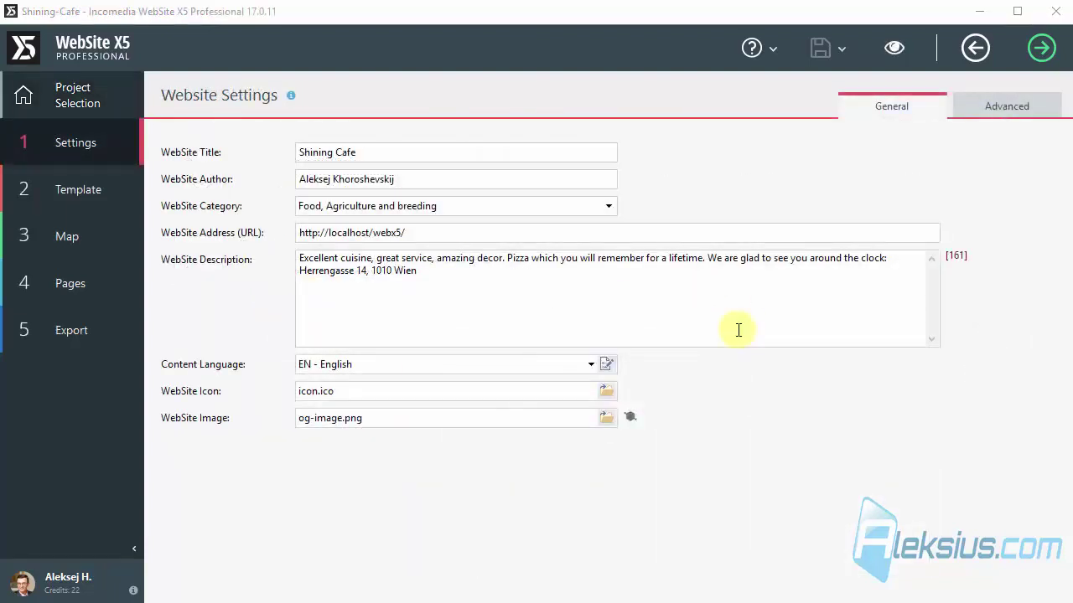
# Preview the imported Shining Cafe home page, scrolling through it with the cookie banner on top.
pyautogui.click(1008, 104)
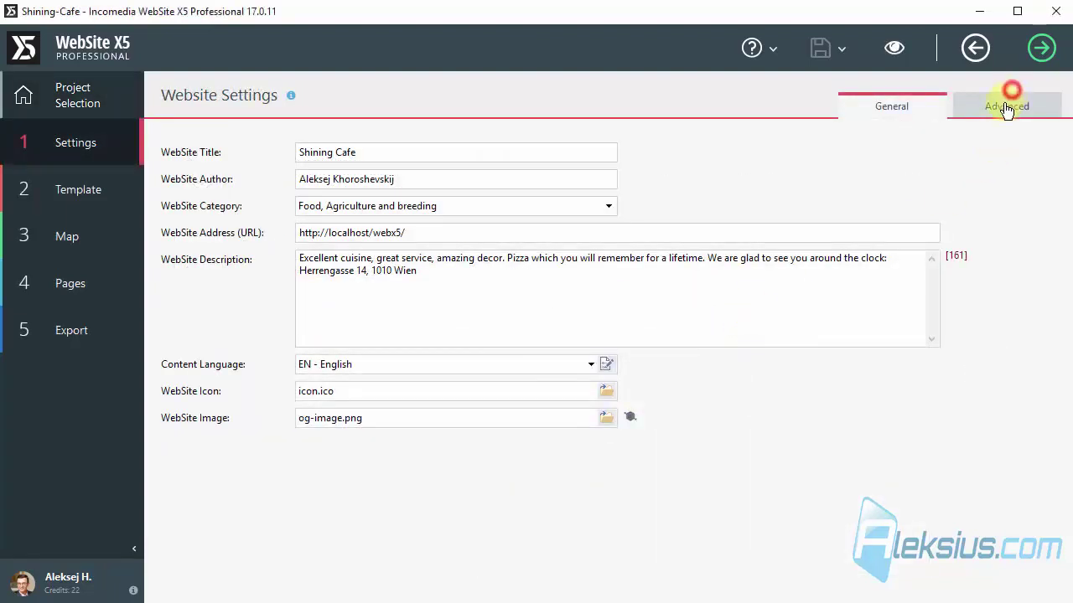
pyautogui.click(886, 116)
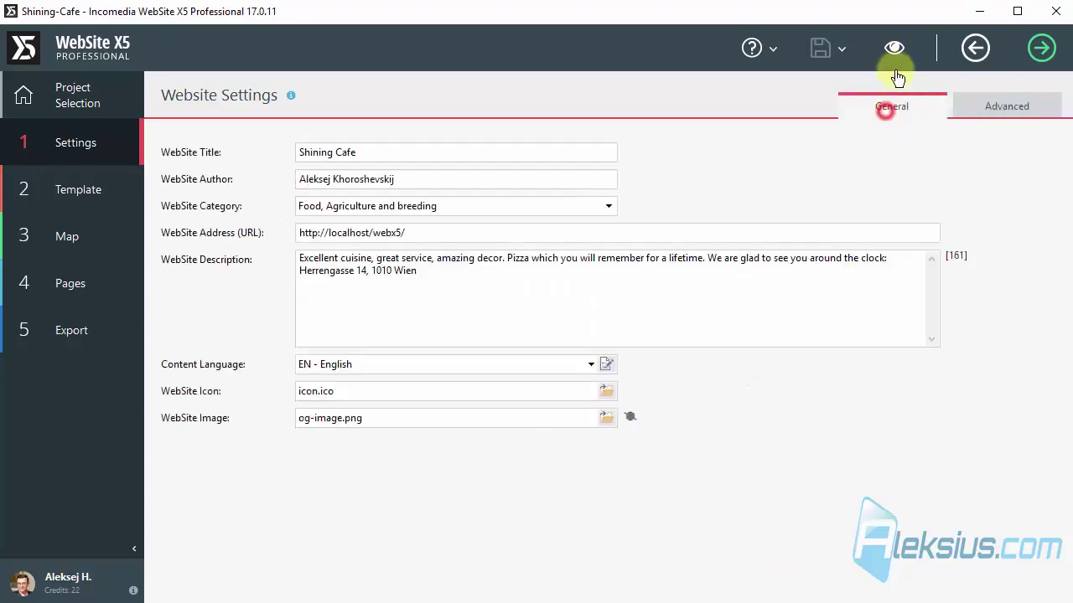
pyautogui.click(895, 48)
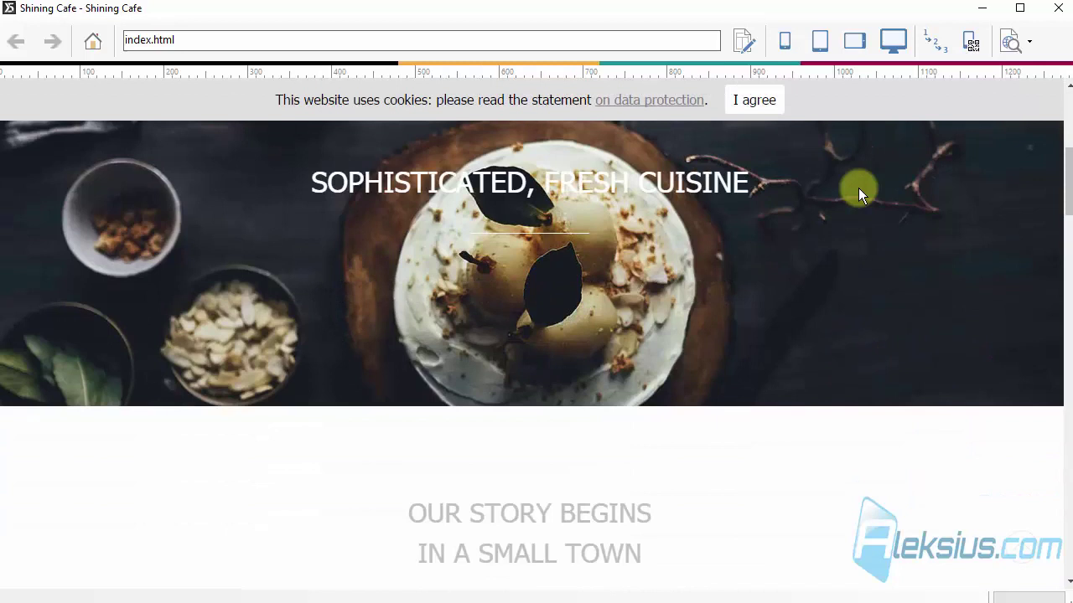
pyautogui.scroll(-15, 859, 188)
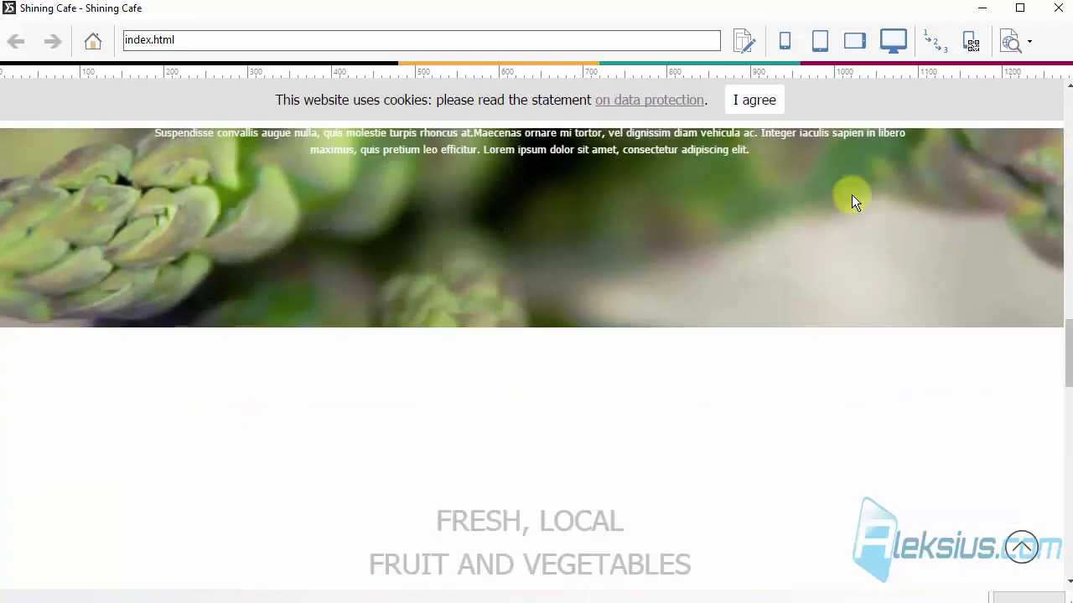
pyautogui.scroll(-5, 851, 194)
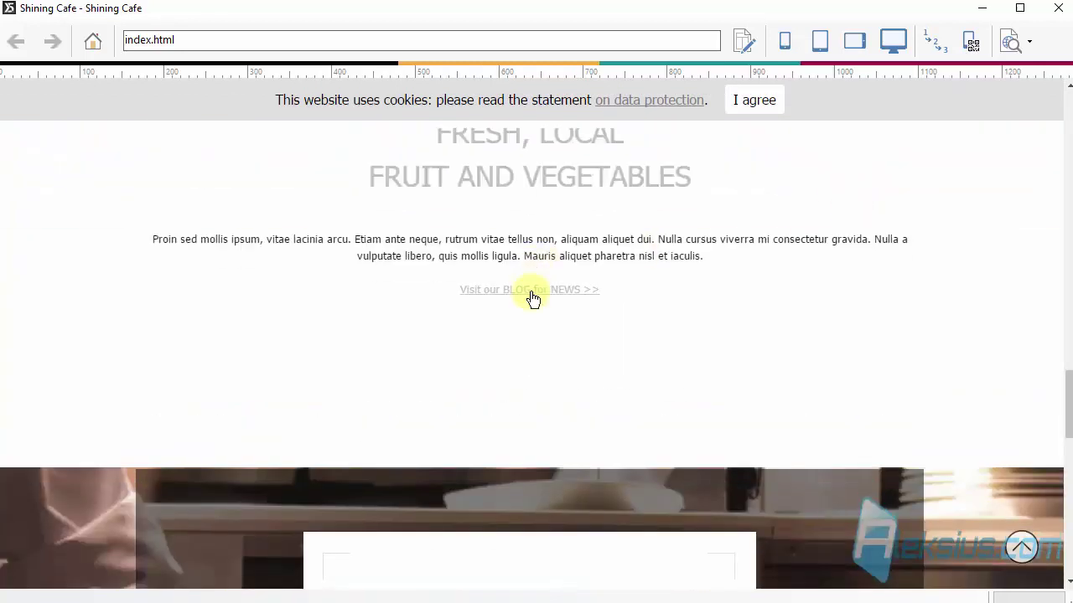
pyautogui.scroll(-5, 534, 297)
pyautogui.scroll(-8, 534, 289)
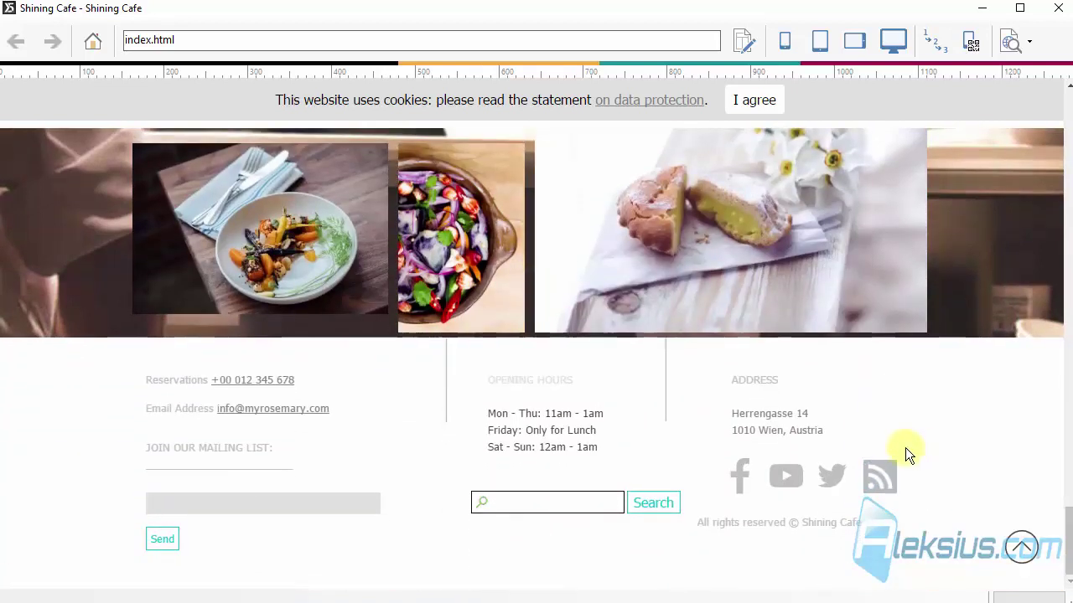
pyautogui.click(1057, 17)
# Set the Privacy and Security banner Position to '2 - Bottom' and preview the site.
pyautogui.click(979, 104)
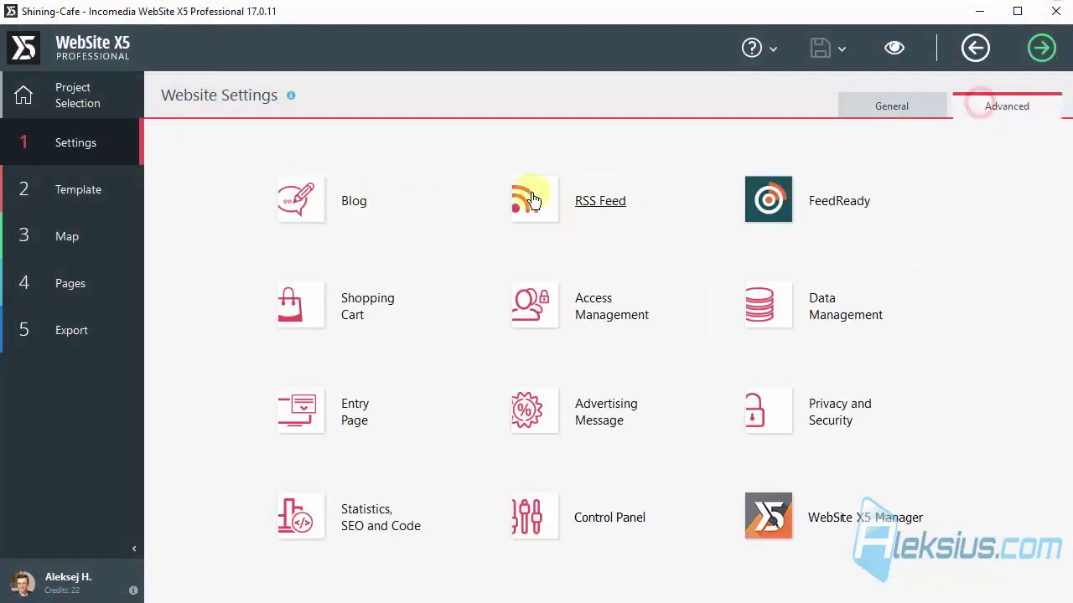
pyautogui.click(841, 413)
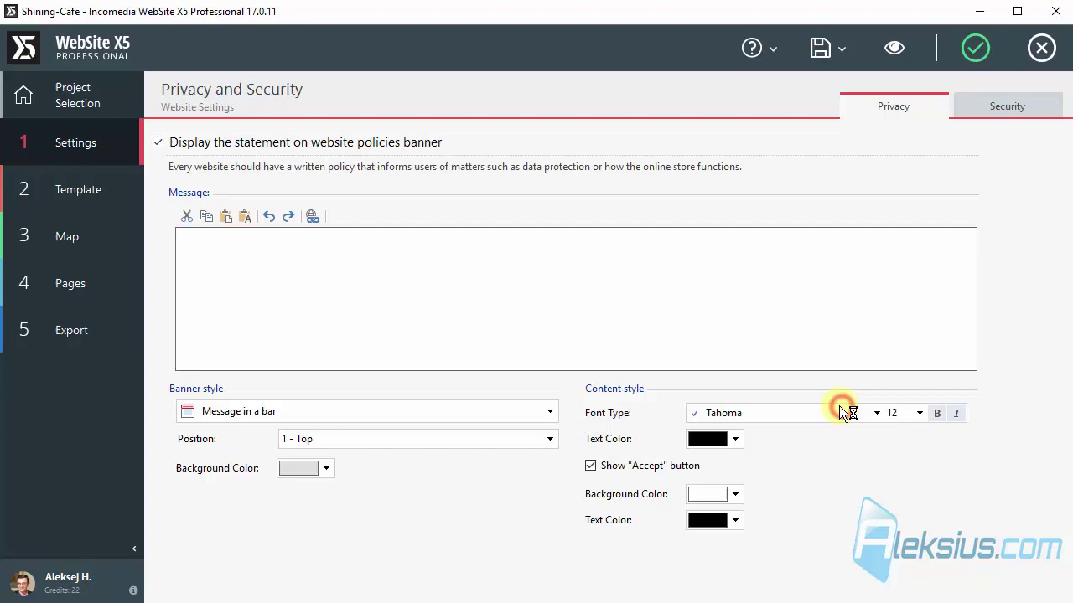
pyautogui.click(369, 439)
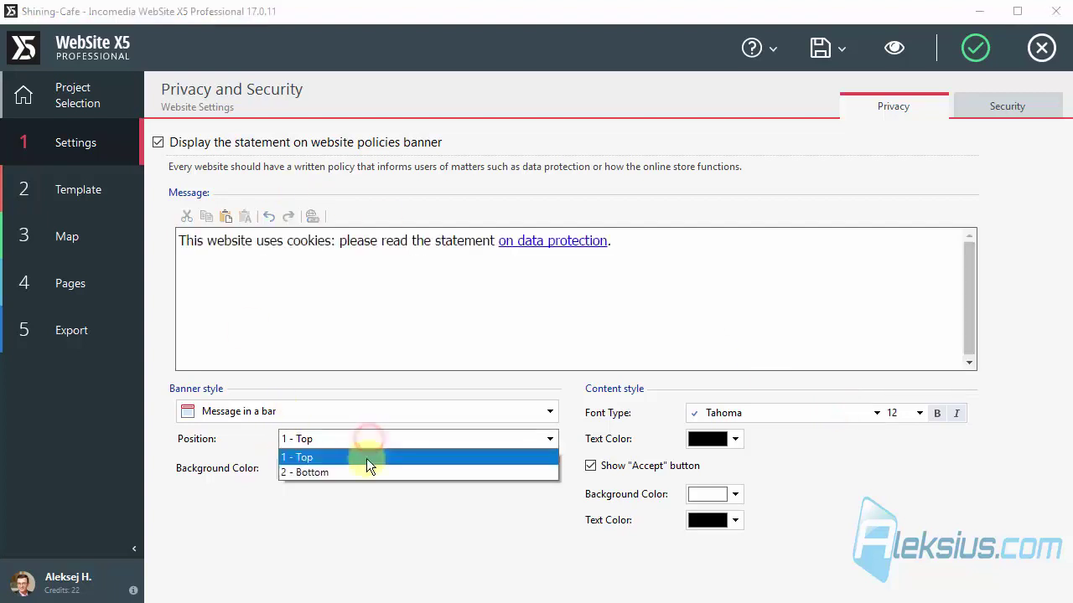
pyautogui.click(367, 469)
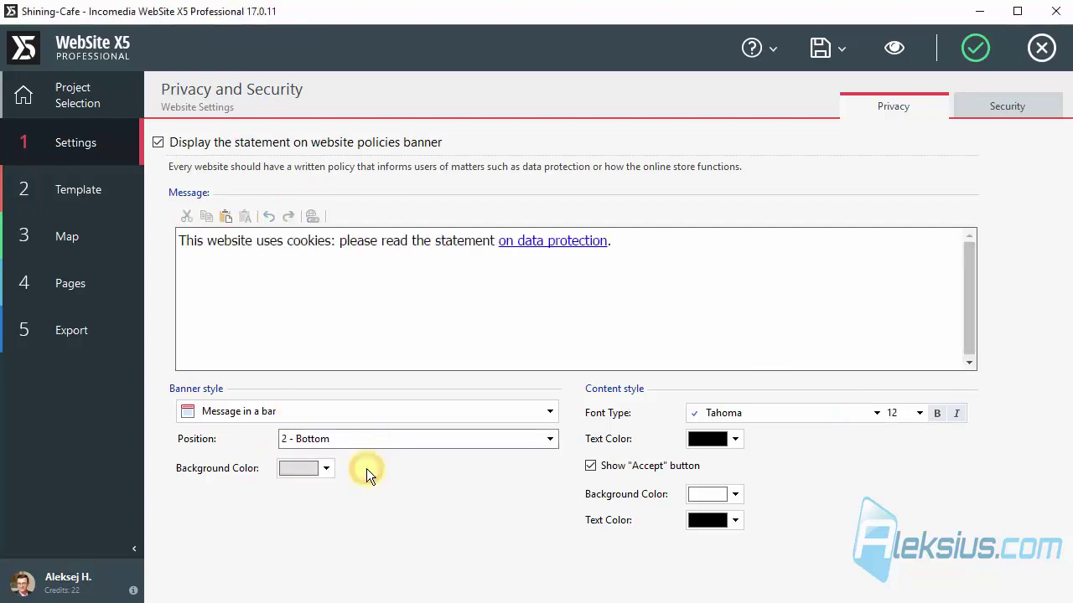
pyautogui.click(894, 48)
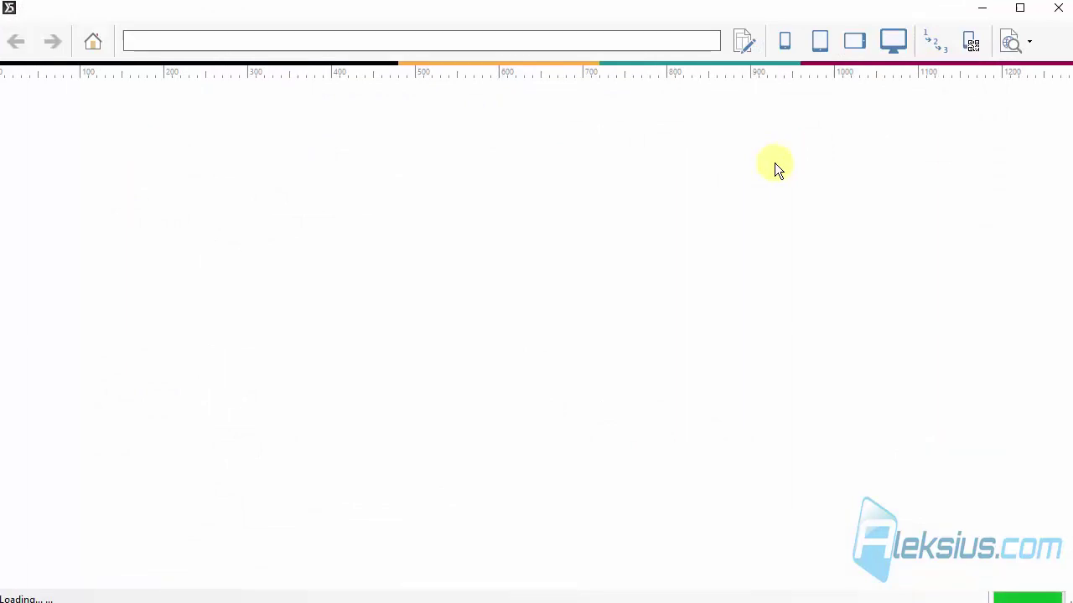
# Scroll the preview to check the bottom cookie banner, then preview the site in Mozilla Firefox.
pyautogui.scroll(-2, 775, 168)
pyautogui.scroll(-10, 773, 176)
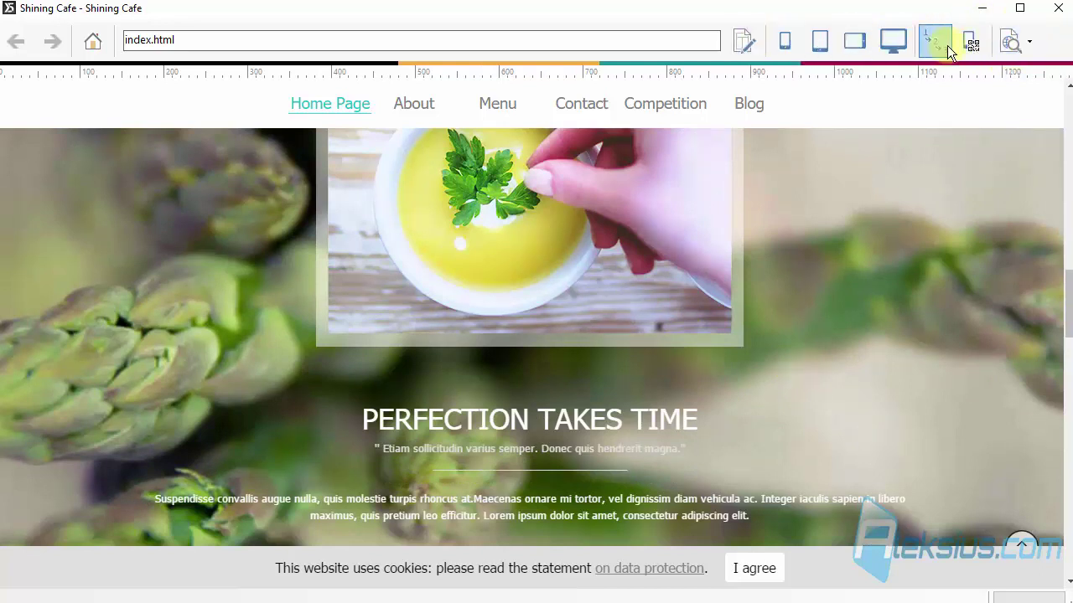
pyautogui.click(1032, 42)
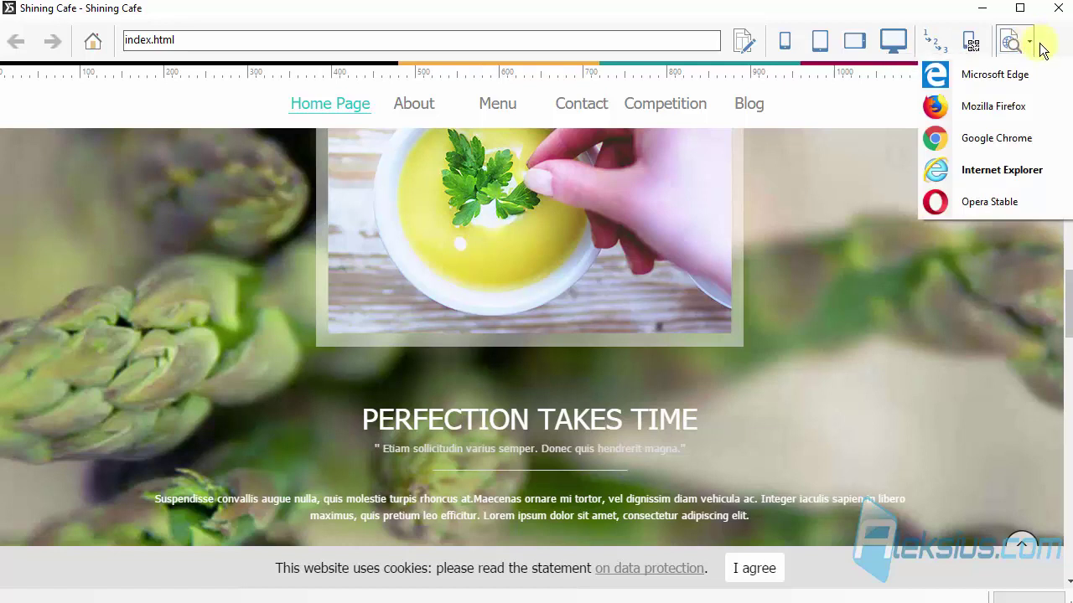
pyautogui.click(997, 110)
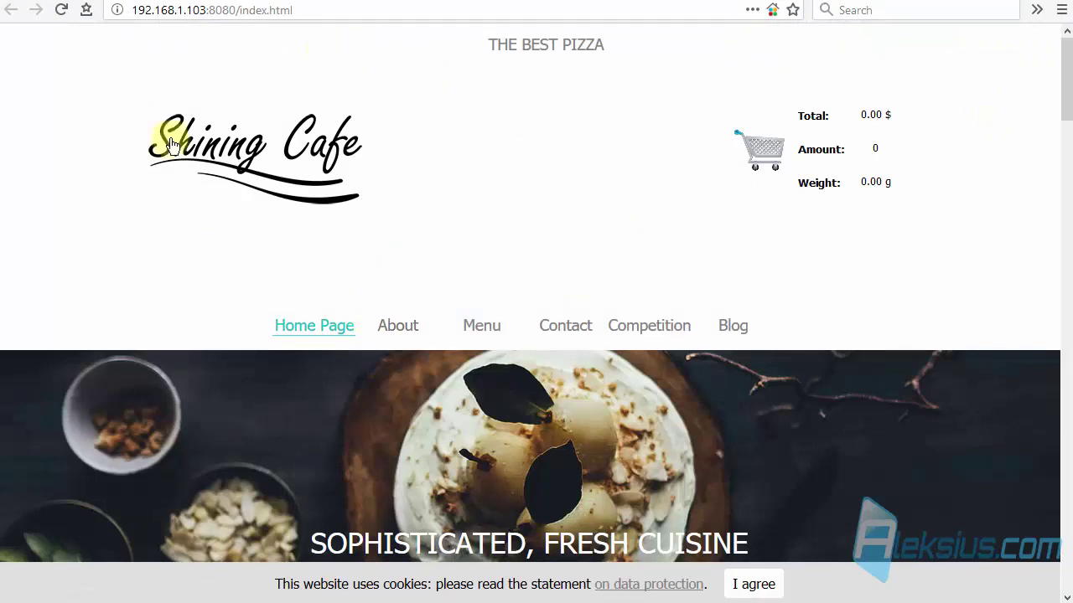
# Scroll the Shining Cafe home page to check the cookie bar along the bottom.
pyautogui.click(3, 3)
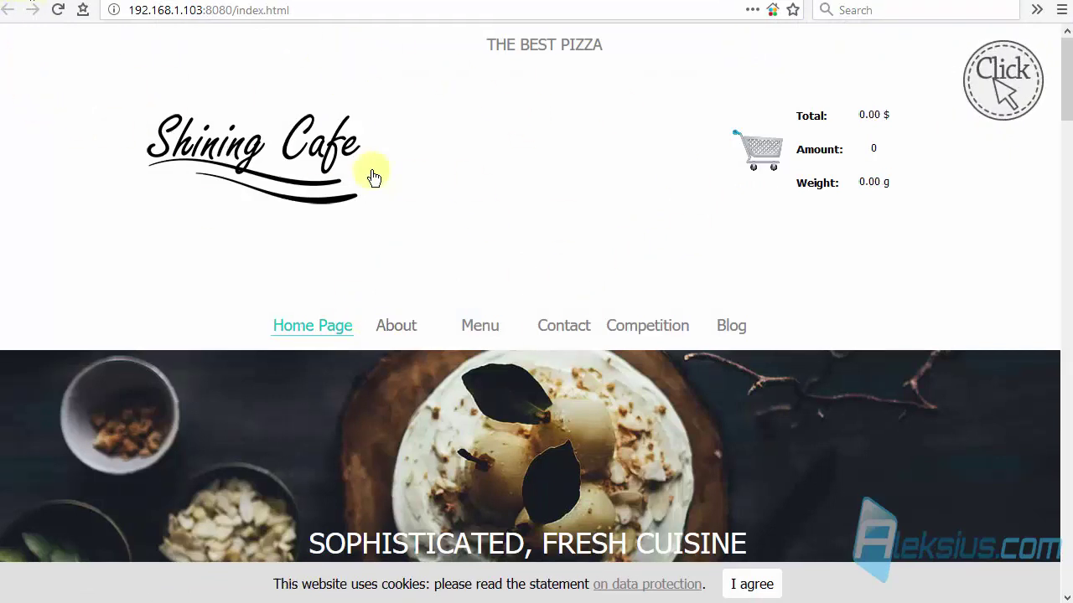
pyautogui.scroll(-10, 374, 178)
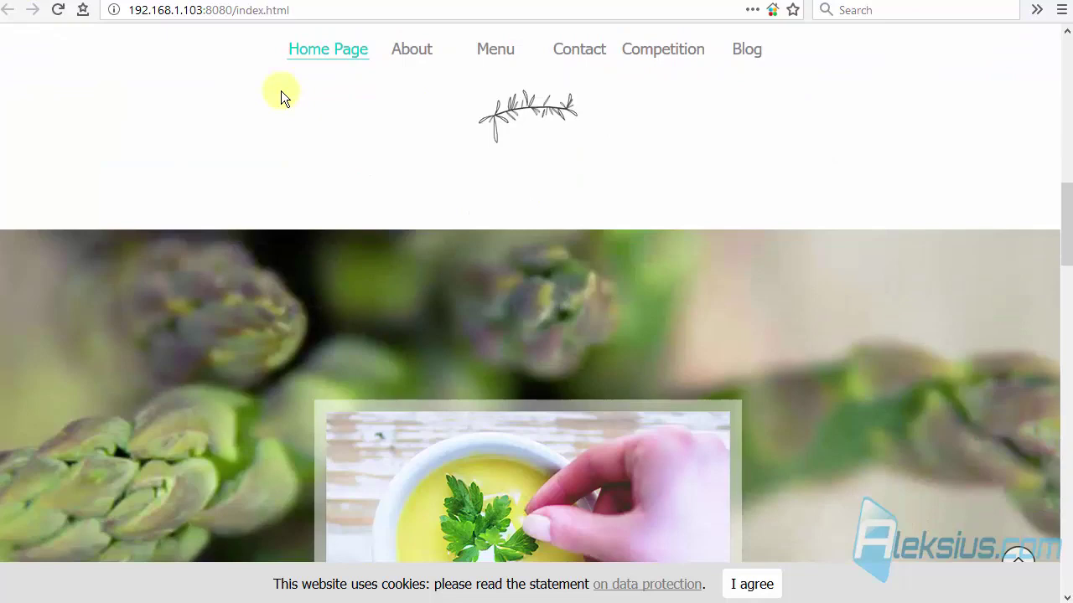
pyautogui.scroll(-10, 283, 102)
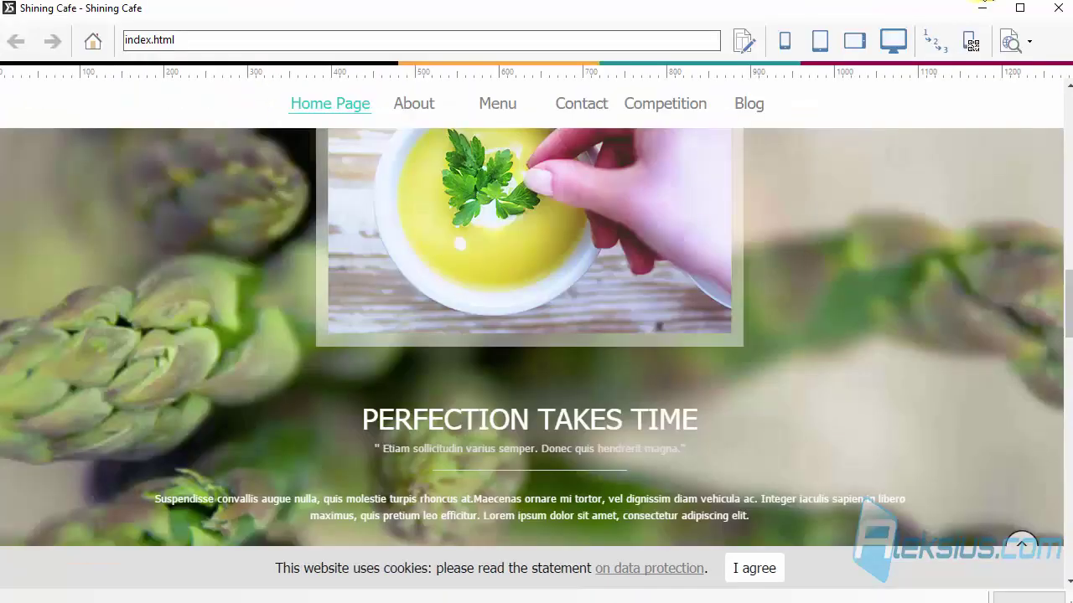